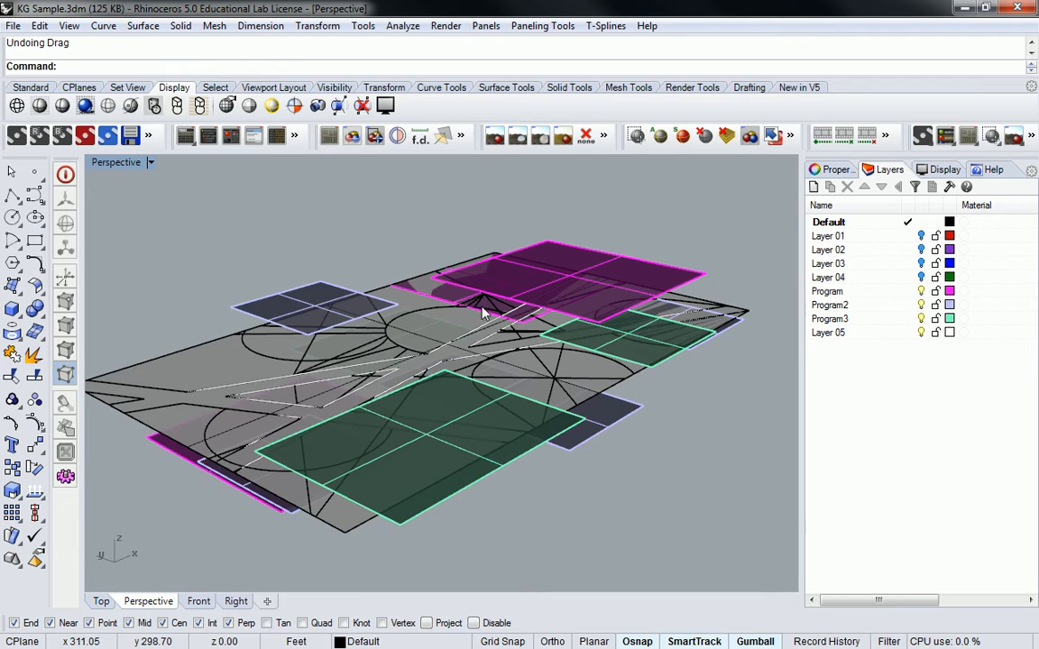
Extrude the branching path surface vertically to both sides with ExtrudeSrf.
right_drag(465, 272, 401, 377)
click(380, 453)
right_drag(361, 464, 375, 463)
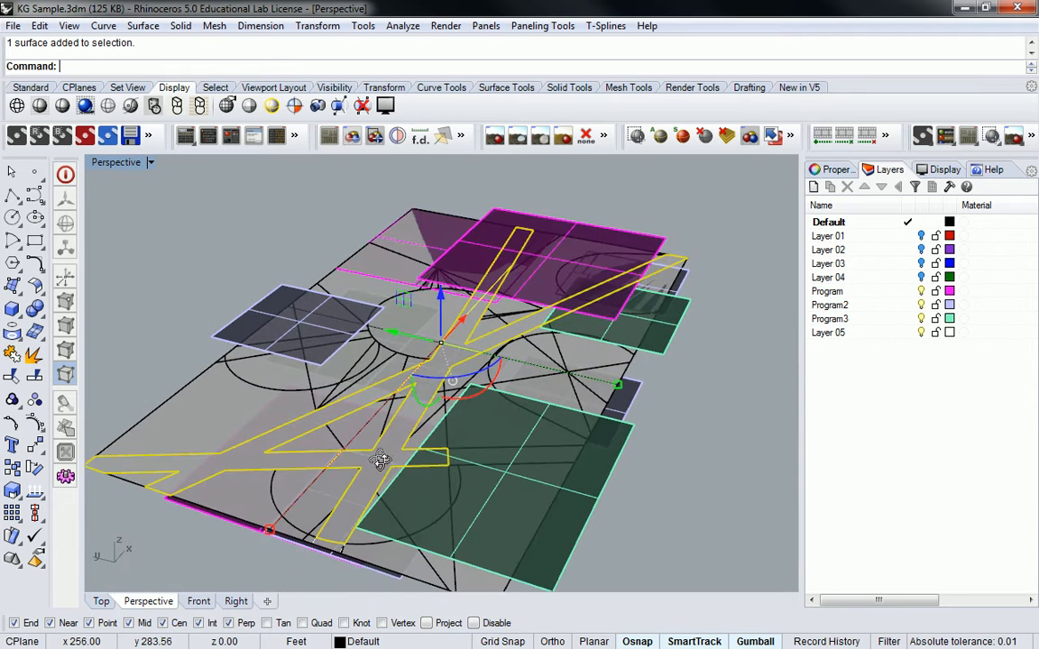
text(ExtrudeSrf)
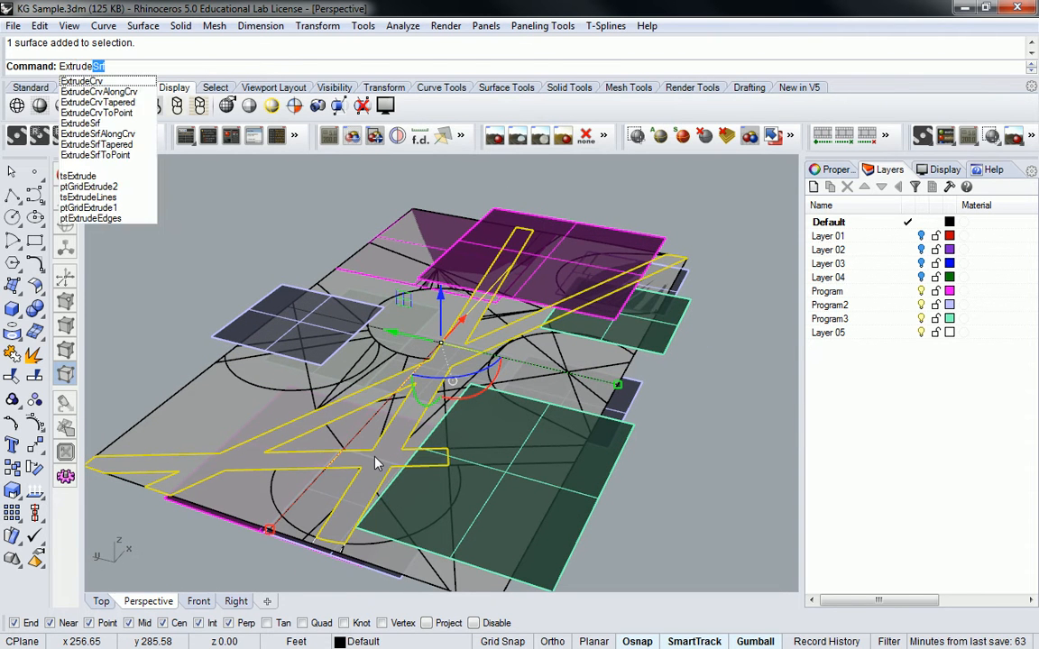
key(Return)
scroll(358, 199, down, 4)
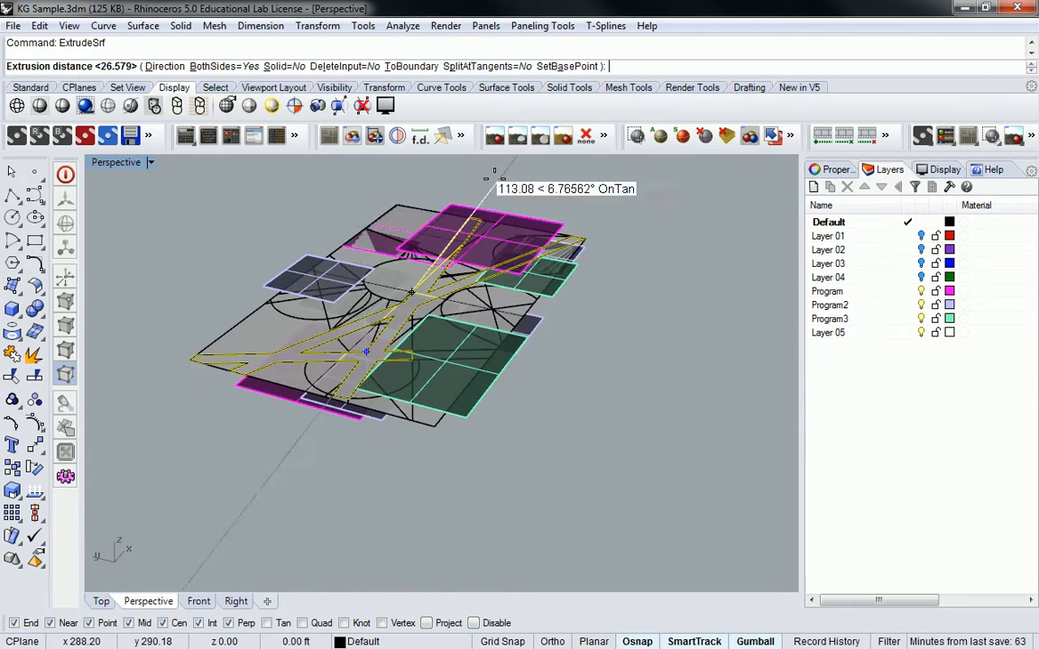
click(600, 223)
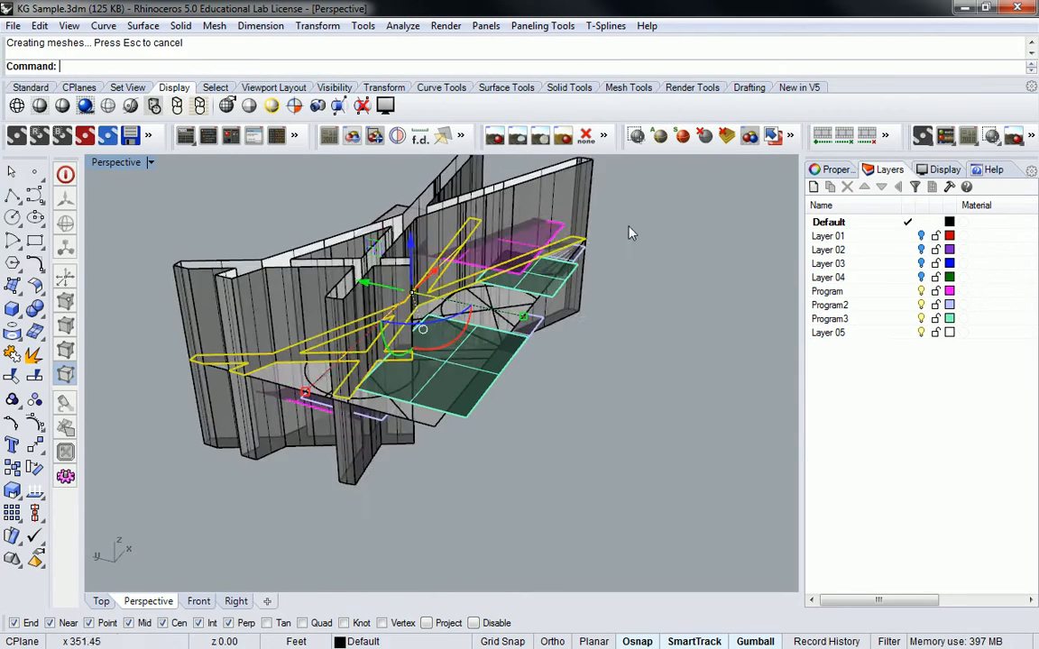
Move the extruded path polysurface to Layer 05 and hide that layer.
right_drag(632, 228, 576, 208)
key(Escape)
click(578, 214)
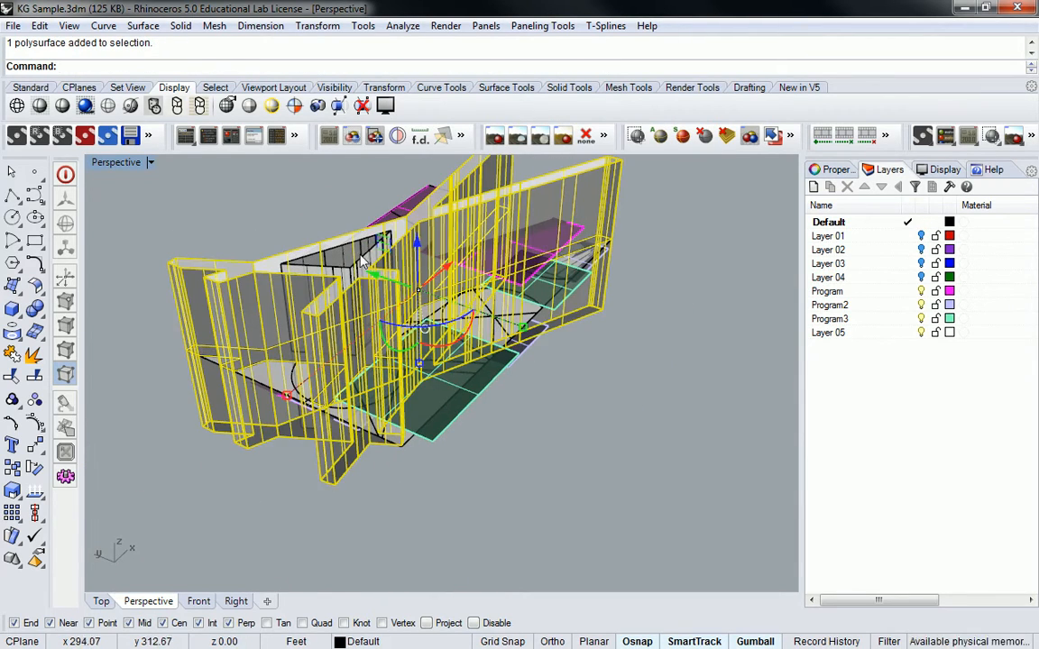
right_click(848, 331)
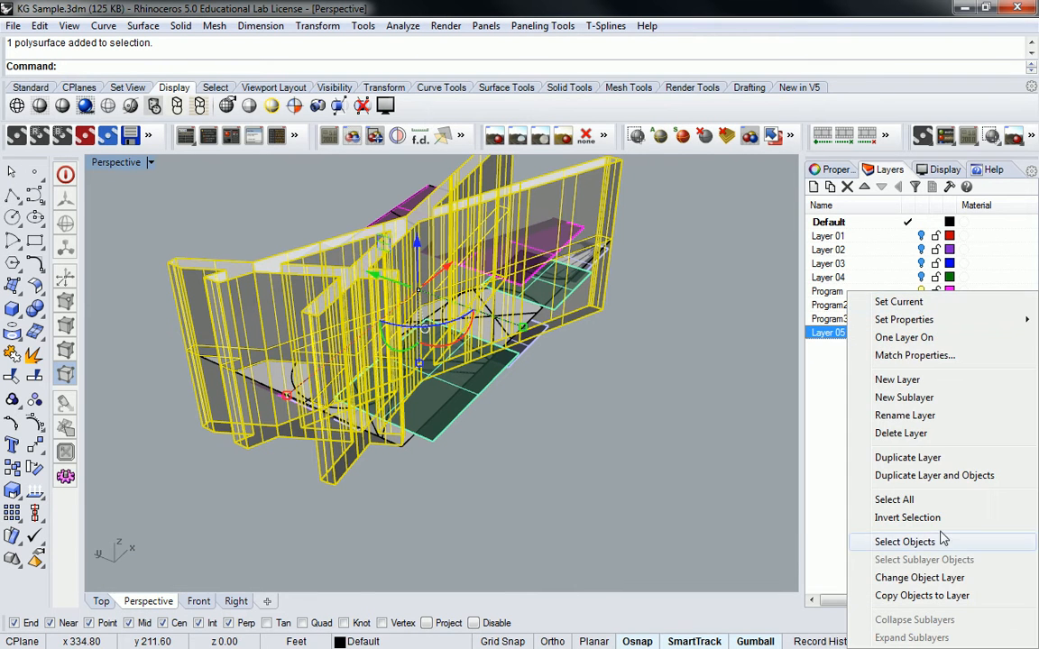
click(919, 577)
right_drag(581, 384, 505, 341)
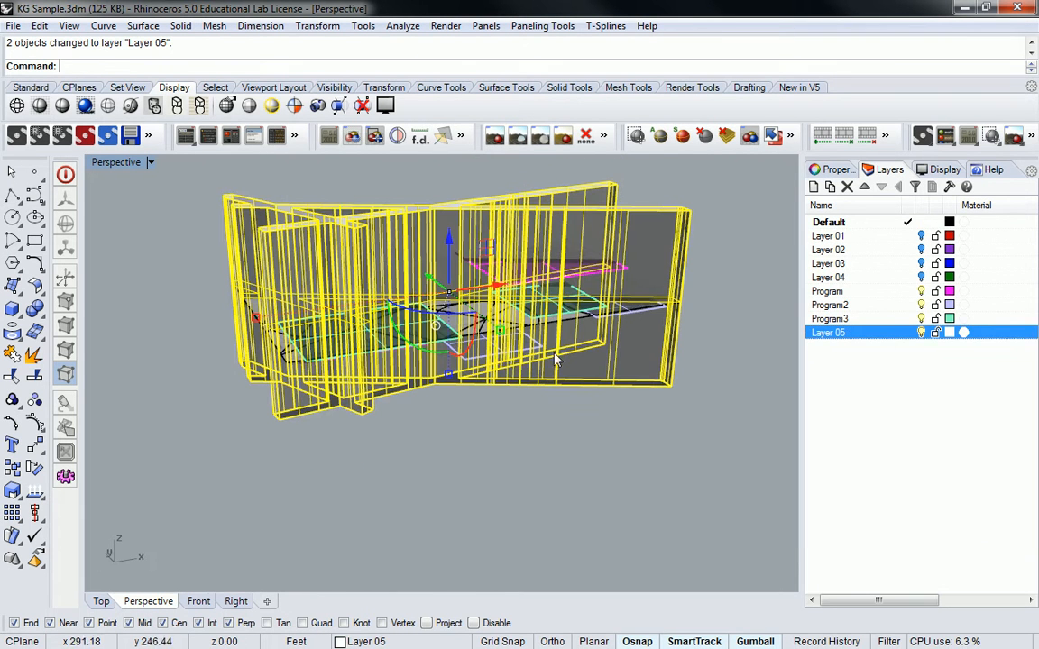
click(918, 370)
click(921, 333)
Delete the flat branching path surface from the ground plane.
right_drag(514, 302, 465, 361)
scroll(503, 314, up, 5)
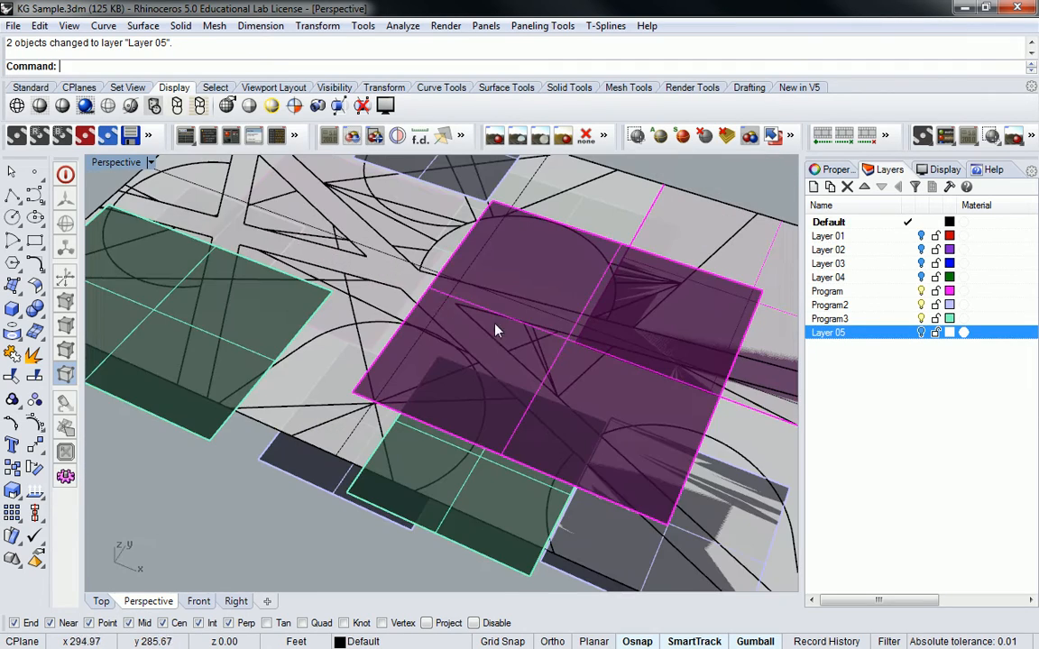
click(390, 270)
key(Delete)
right_drag(390, 270, 315, 312)
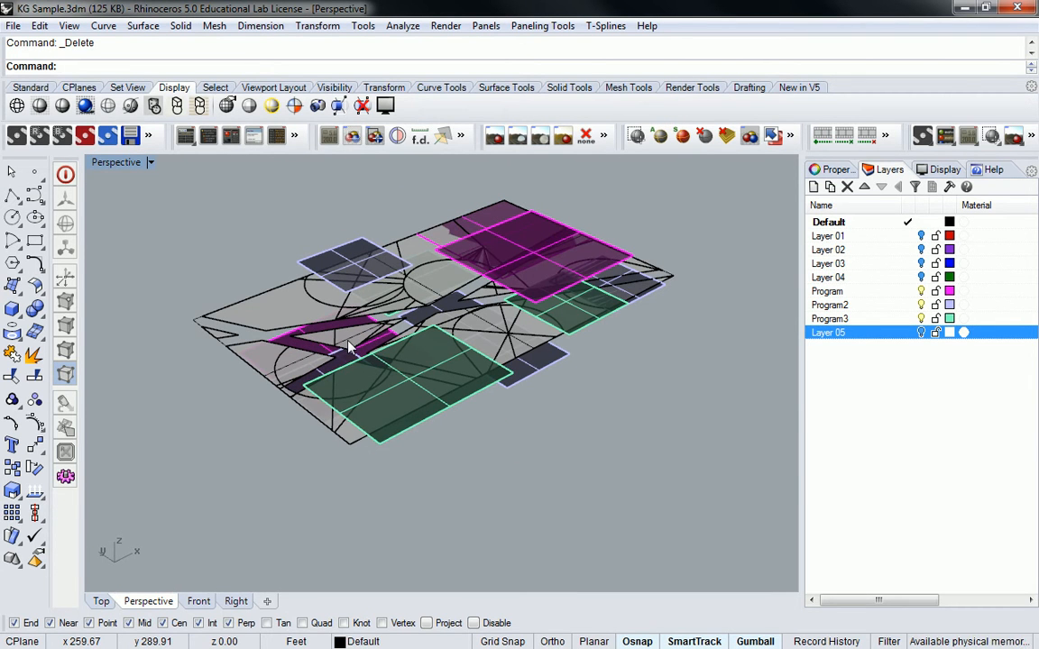
right_drag(274, 289, 629, 268)
scroll(504, 358, up, 7)
mouse_move(505, 360)
right_down()
mouse_move(526, 387)
mouse_move(563, 378)
mouse_move(510, 374)
mouse_move(540, 354)
mouse_move(539, 342)
mouse_move(505, 338)
right_up()
scroll(563, 378, up, 6)
scroll(517, 376, down, 4)
scroll(540, 355, up, 7)
click(505, 338)
right_drag(559, 317, 438, 277)
shift+click(524, 216)
right_drag(486, 209, 519, 199)
key(Escape)
Select all surface pieces of the circular shape above the magenta edge plane and move them up 5 feet with the gumball.
click(517, 197)
shift+click(619, 232)
shift+click(589, 210)
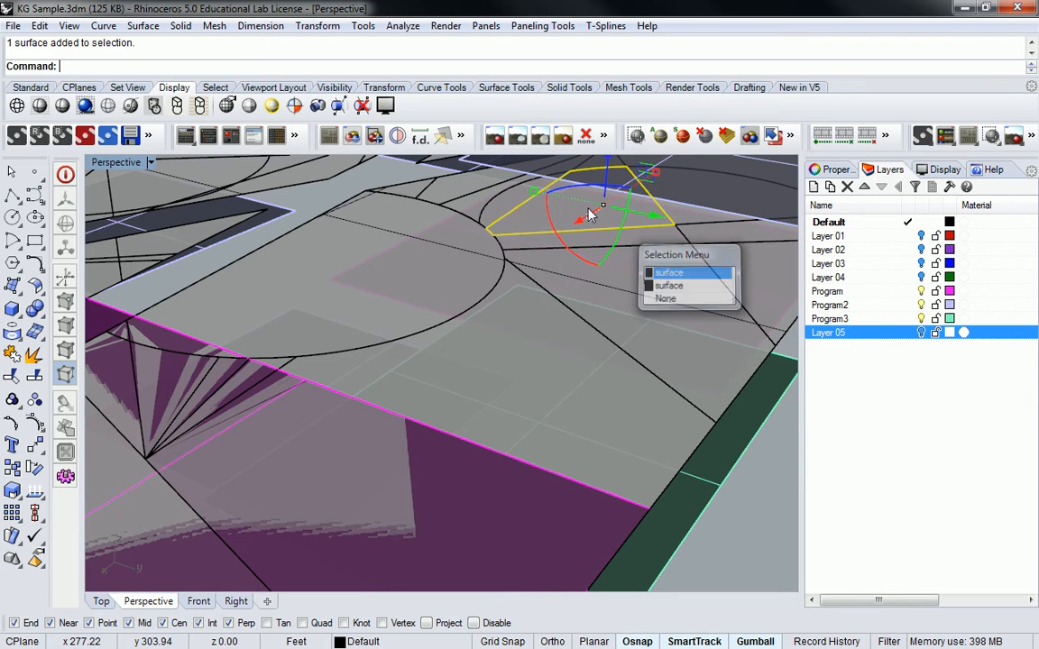
shift+click(618, 193)
right_drag(622, 198, 705, 264)
ctrl+click(731, 320)
shift+click(707, 205)
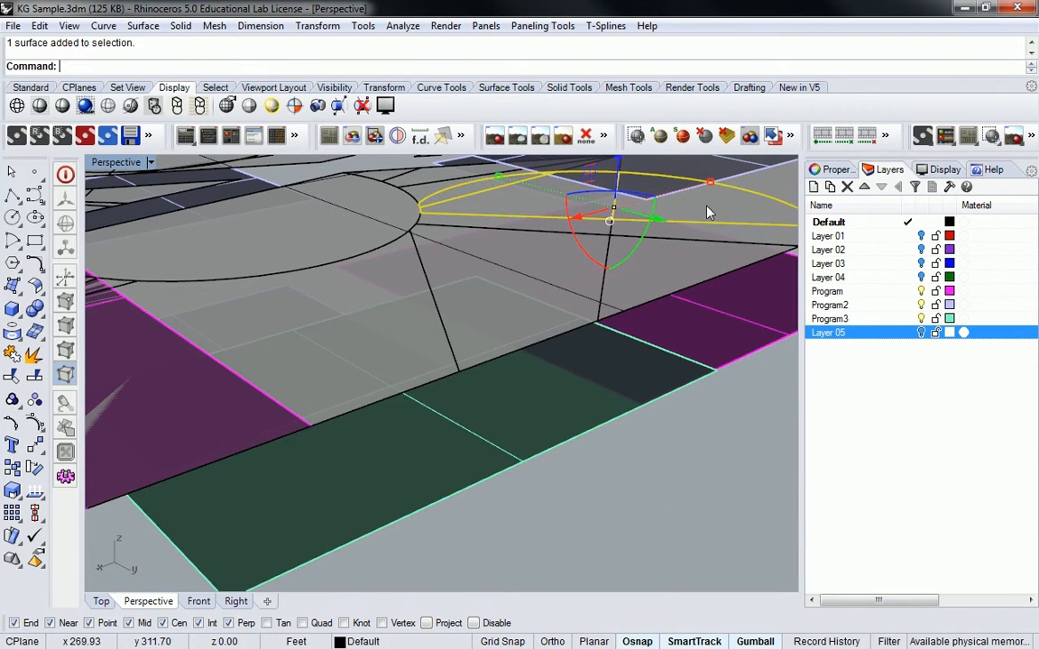
shift+click(725, 235)
right_drag(640, 236, 692, 262)
ctrl+click(760, 297)
shift+click(668, 256)
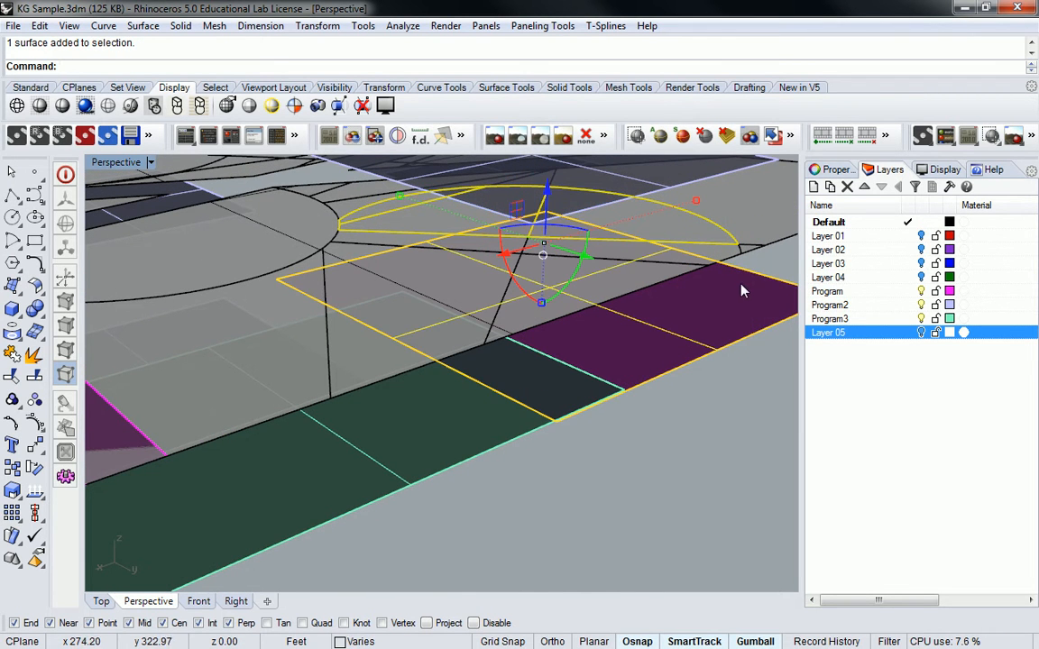
ctrl+click(666, 255)
shift+click(748, 248)
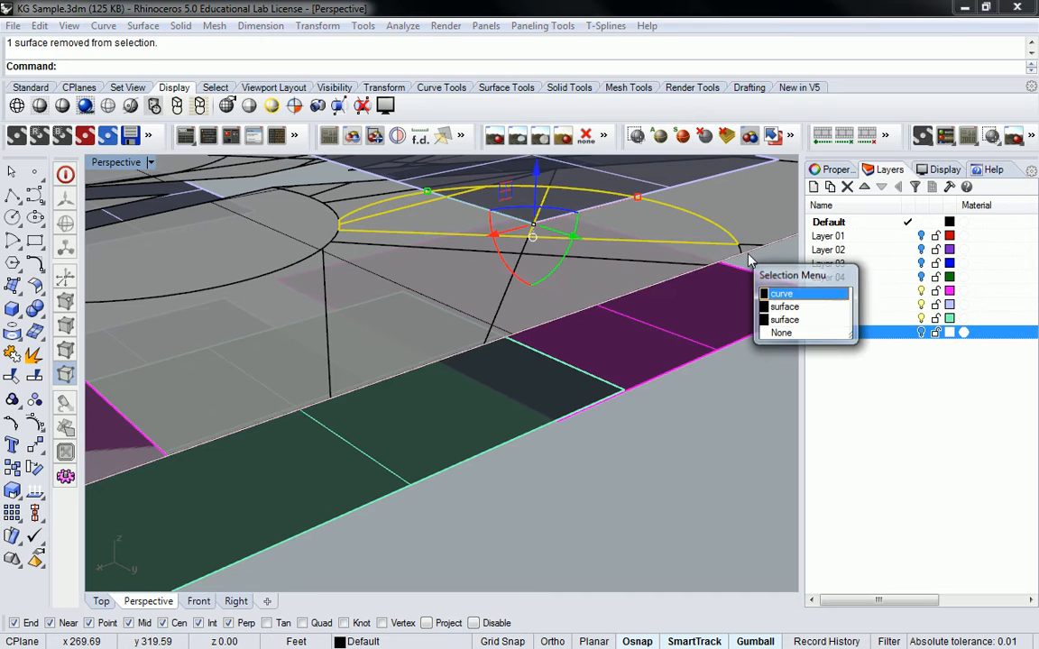
click(793, 308)
scroll(746, 253, up, 3)
scroll(747, 251, up, 7)
scroll(735, 248, down, 10)
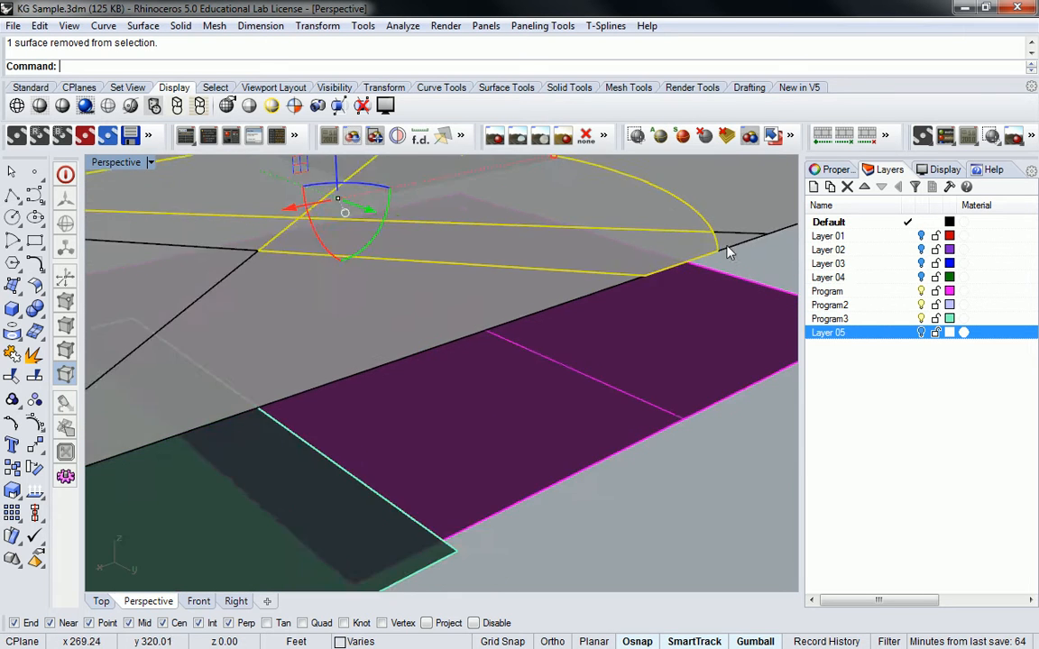
scroll(358, 219, up, 4)
shift+click(345, 242)
ctrl+click(266, 231)
shift+click(263, 232)
scroll(310, 234, down, 8)
right_drag(391, 250, 482, 332)
click(487, 261)
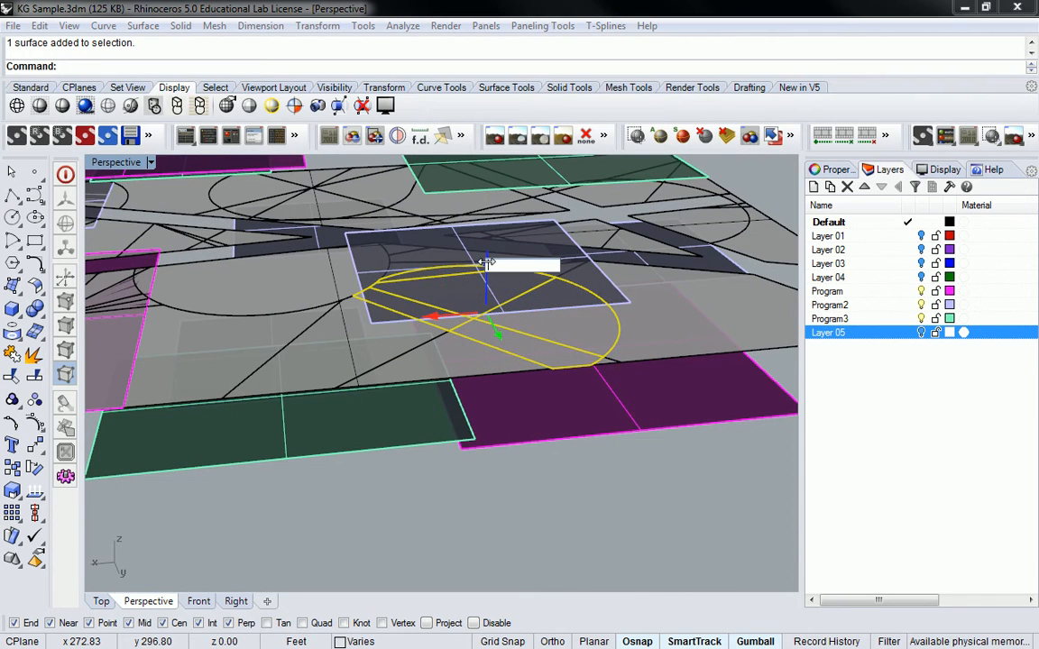
text(5)
key(Return)
right_drag(479, 283, 318, 359)
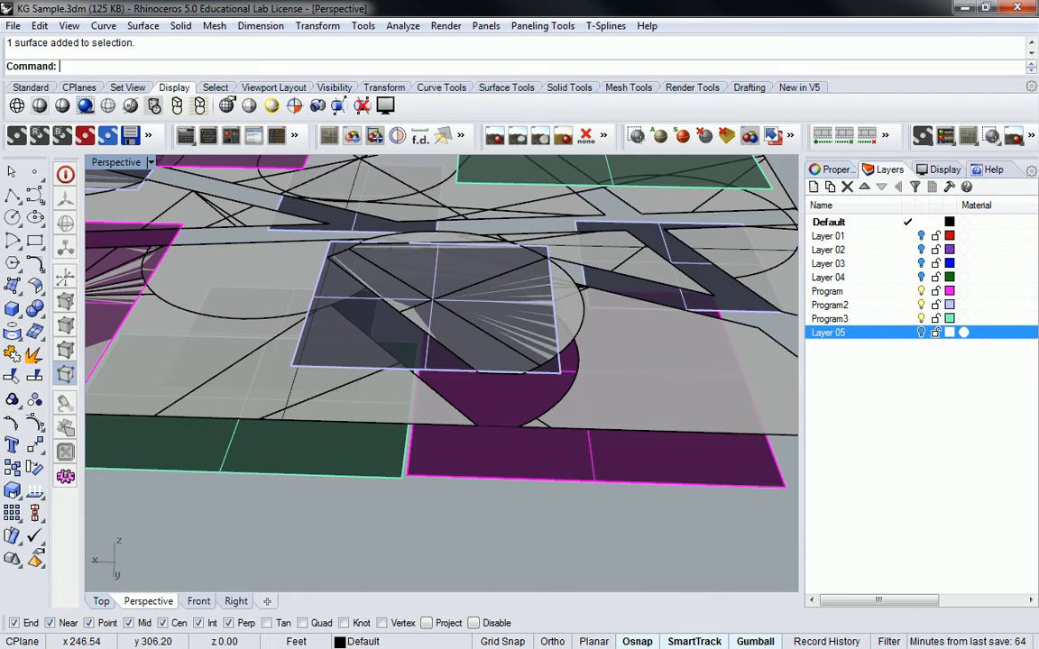
Hide the Program2 layer to expose the raised circular shape.
click(888, 307)
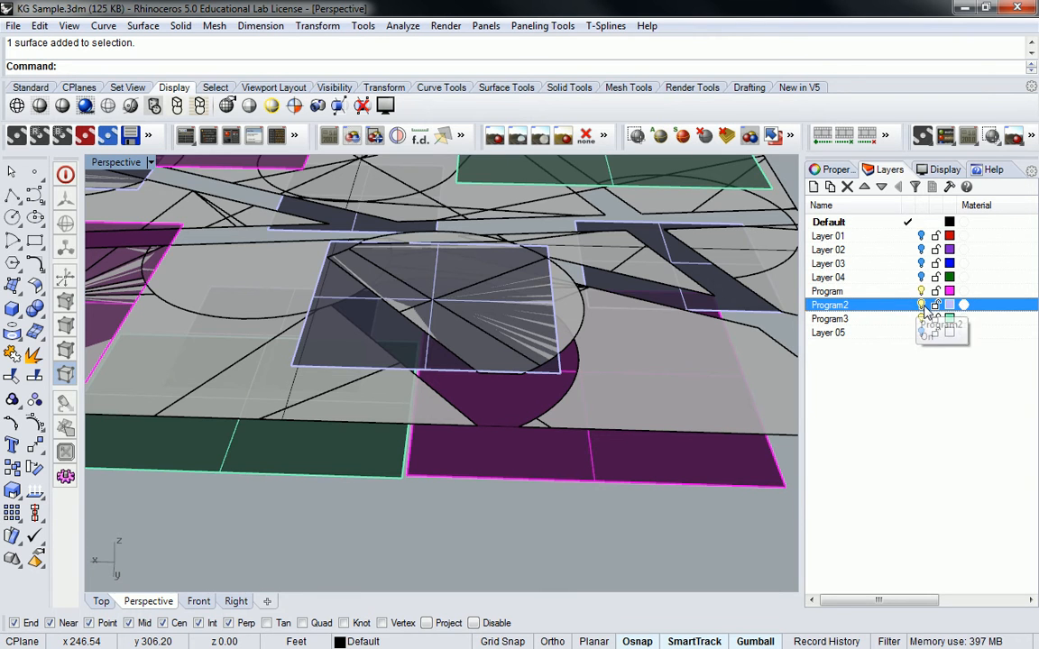
click(921, 304)
right_drag(525, 310, 457, 286)
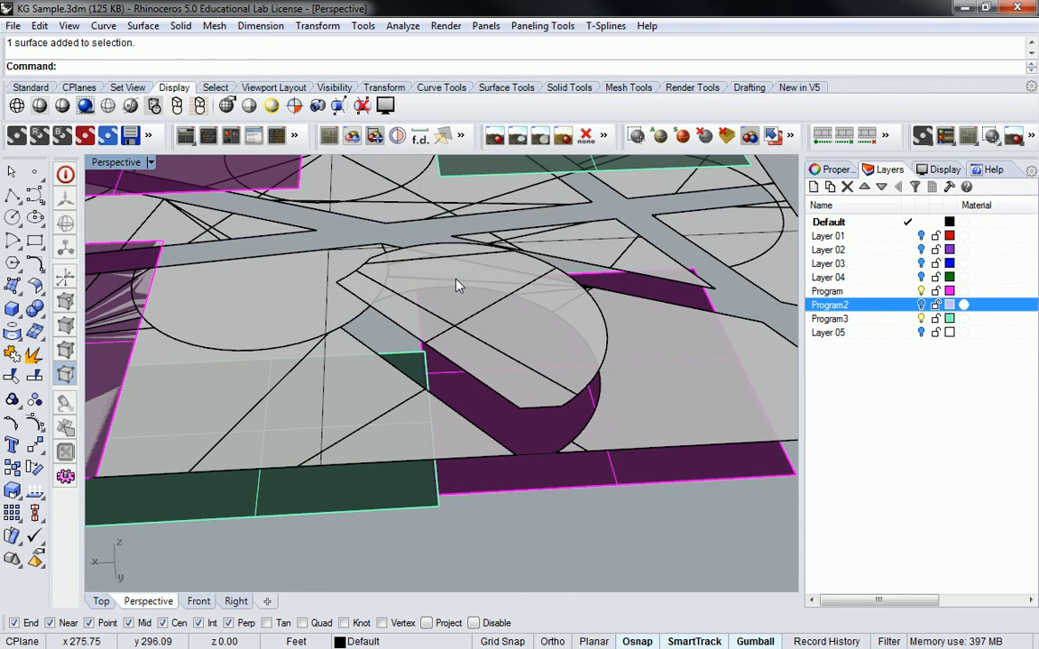
mouse_move(508, 294)
right_down()
mouse_move(500, 304)
mouse_move(443, 287)
mouse_move(504, 306)
right_up()
scroll(443, 287, up, 3)
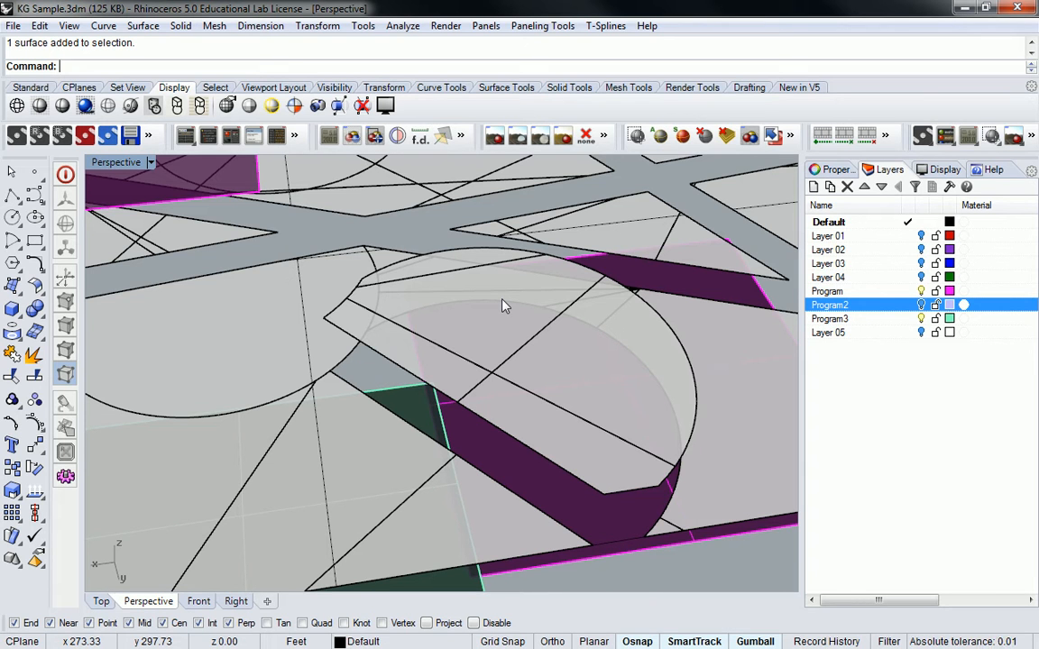
click(519, 407)
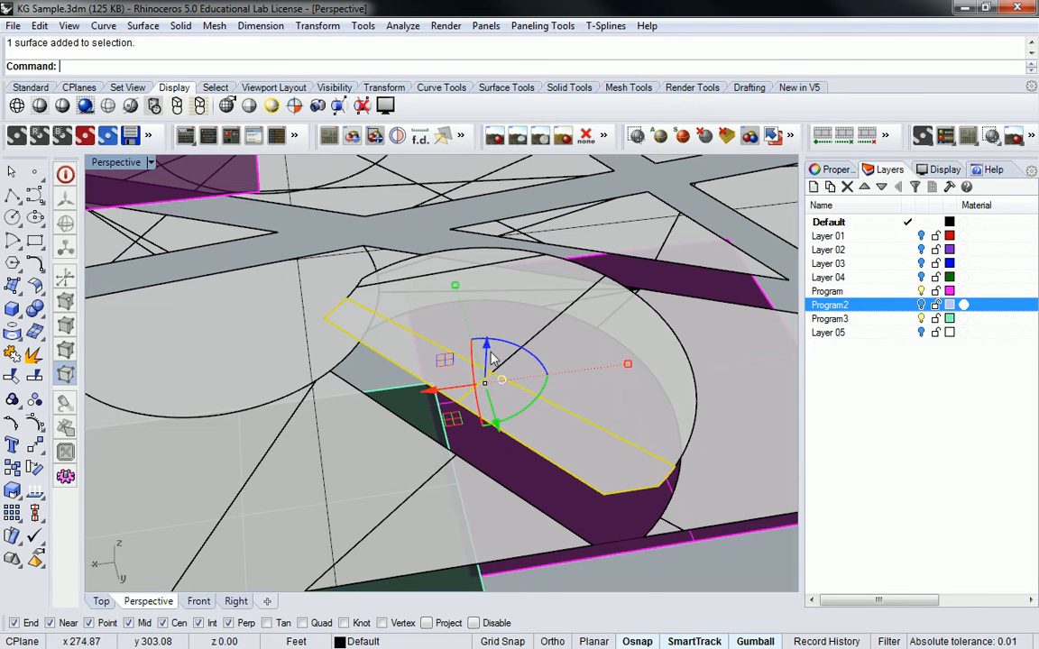
shift+click(535, 305)
key(Escape)
click(486, 475)
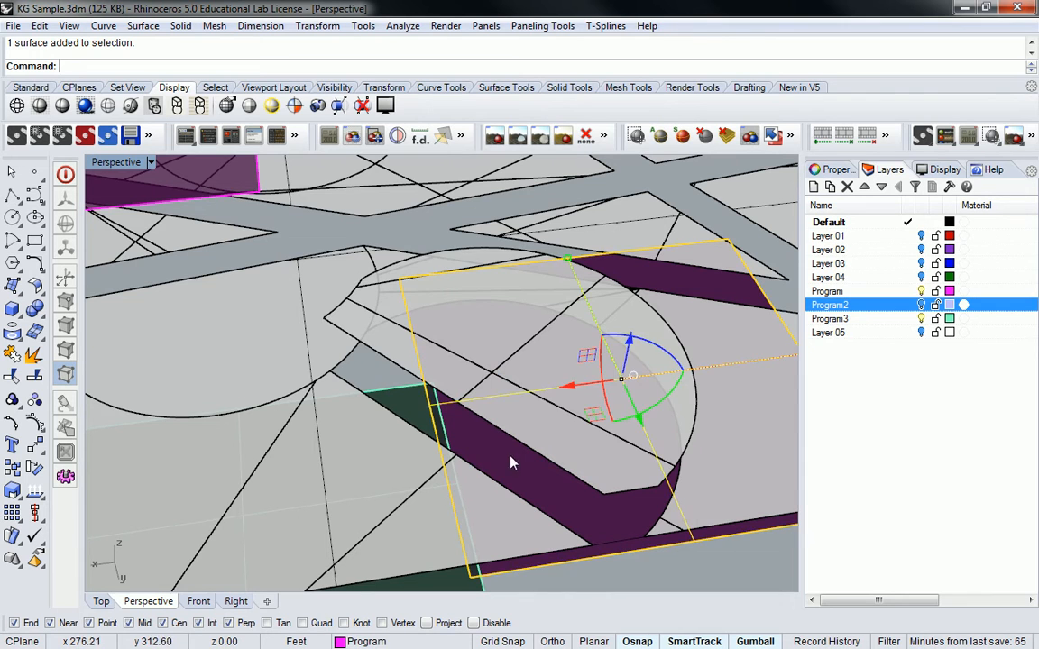
Raise the triangular ground surface beside the elevated circular shape by entering a vertical gumball distance.
click(407, 544)
right_drag(406, 549, 498, 406)
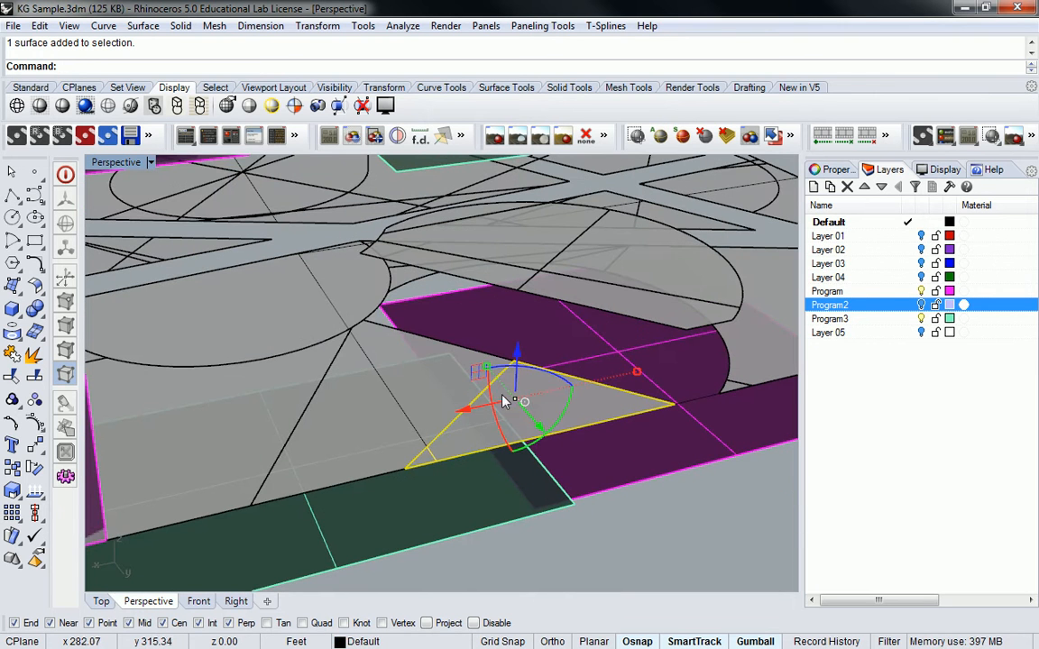
click(517, 355)
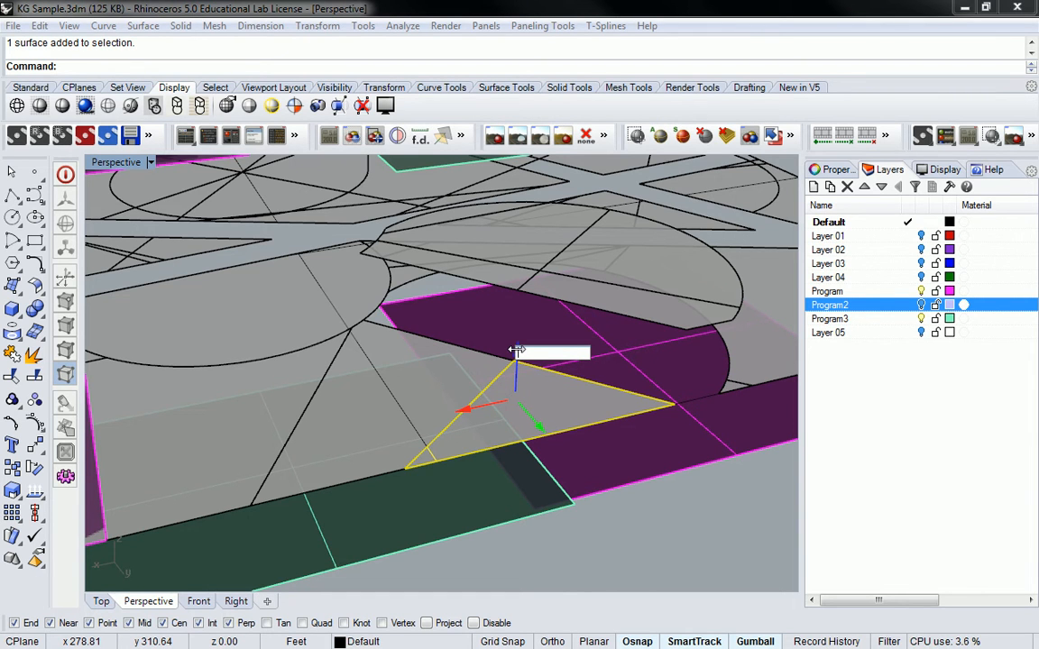
key(Return)
key(Escape)
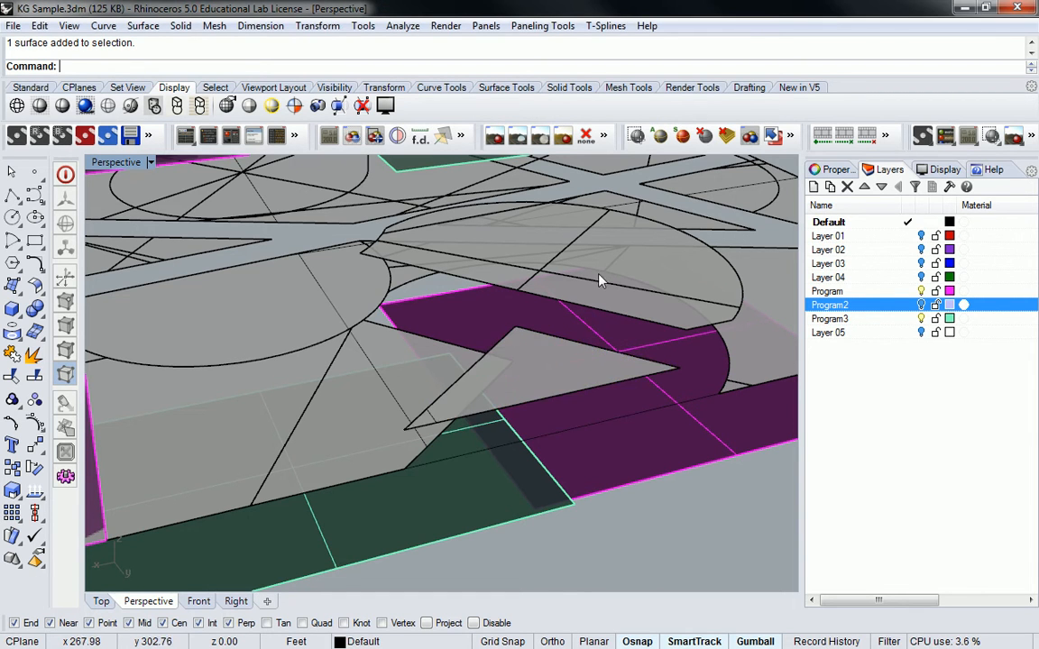
right_drag(597, 278, 527, 318)
click(447, 383)
shift+click(455, 355)
shift+click(457, 282)
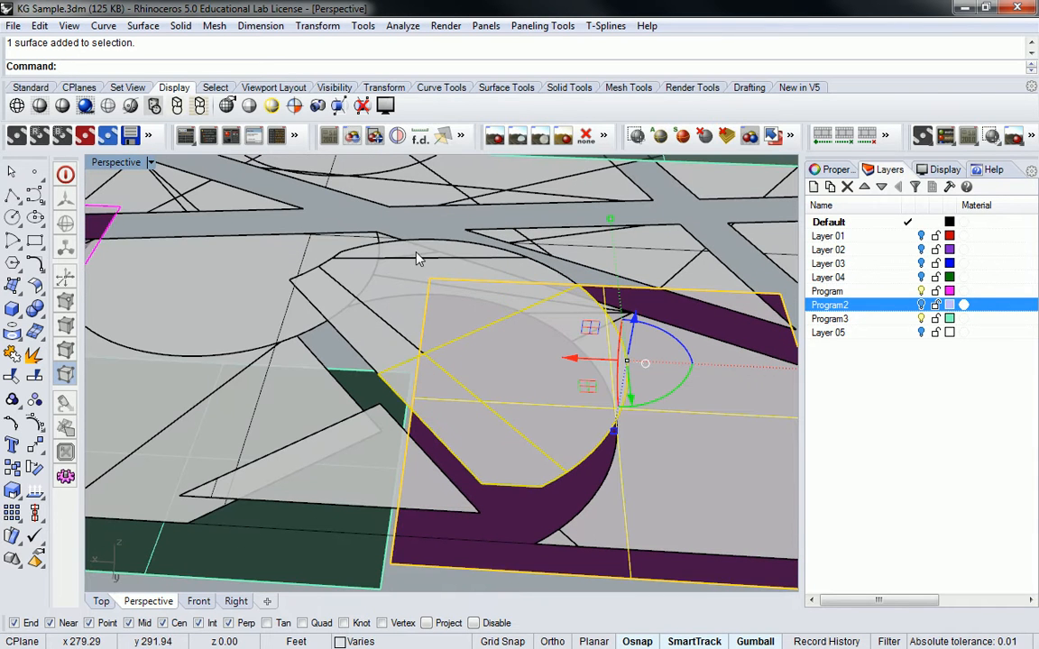
click(459, 235)
Select all pieces of the raised circular shape and join them into one polysurface.
click(456, 250)
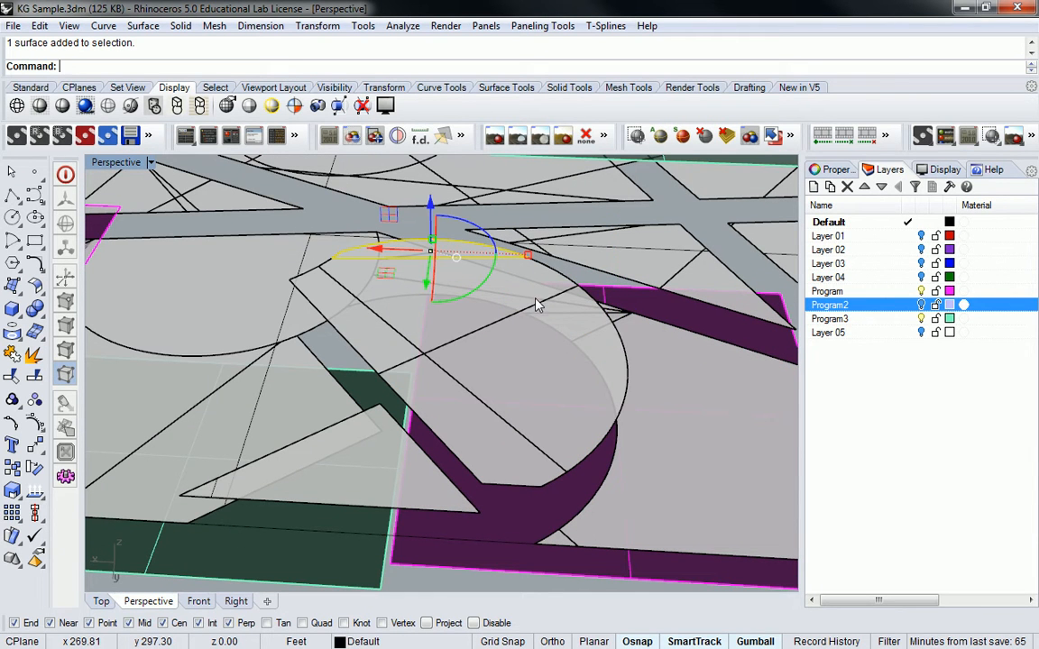
click(539, 301)
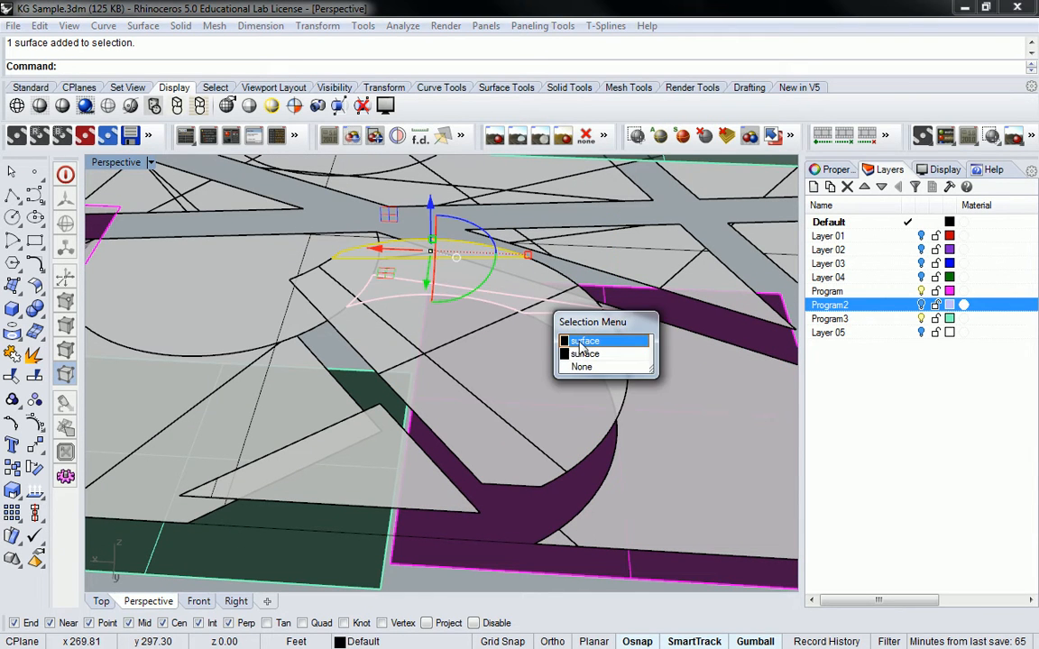
shift+click(544, 268)
shift+click(577, 352)
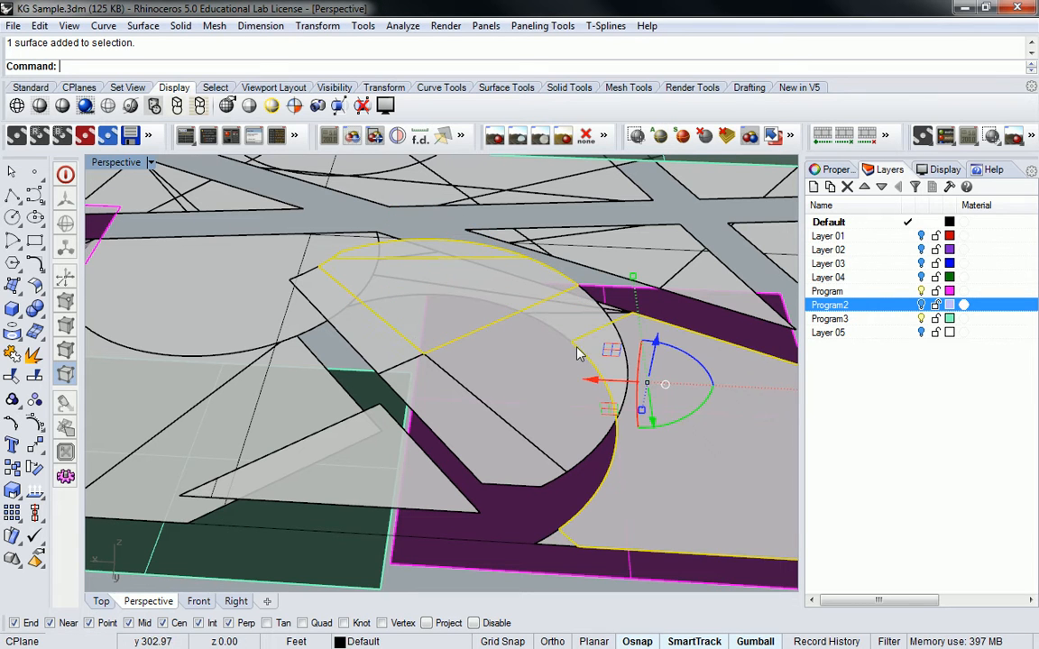
ctrl+click(678, 338)
shift+click(572, 407)
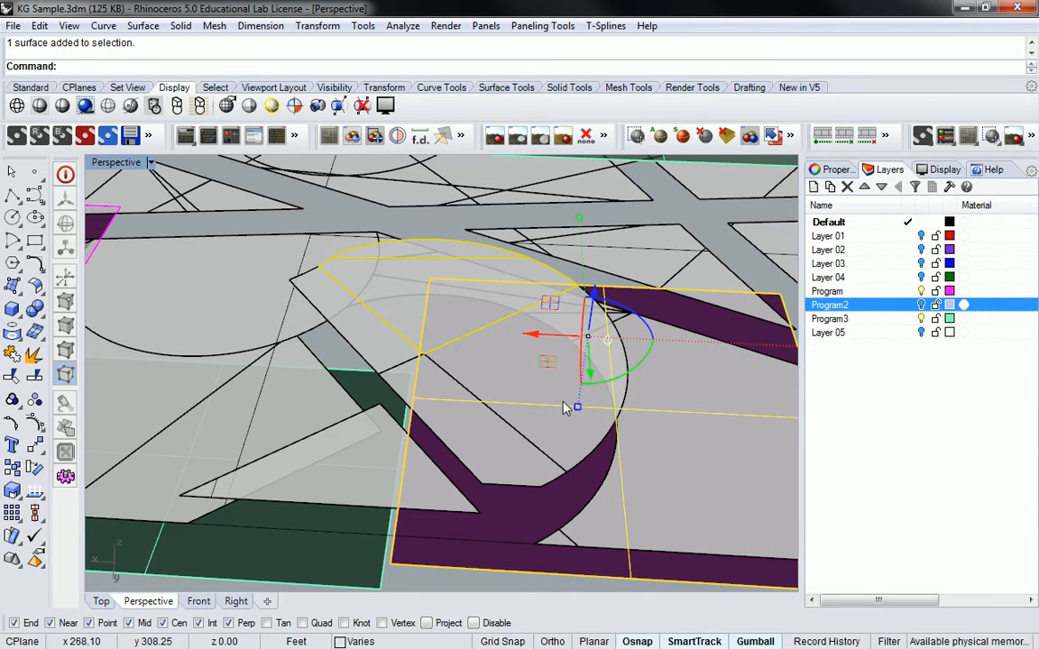
ctrl+click(565, 504)
right_drag(564, 504, 610, 416)
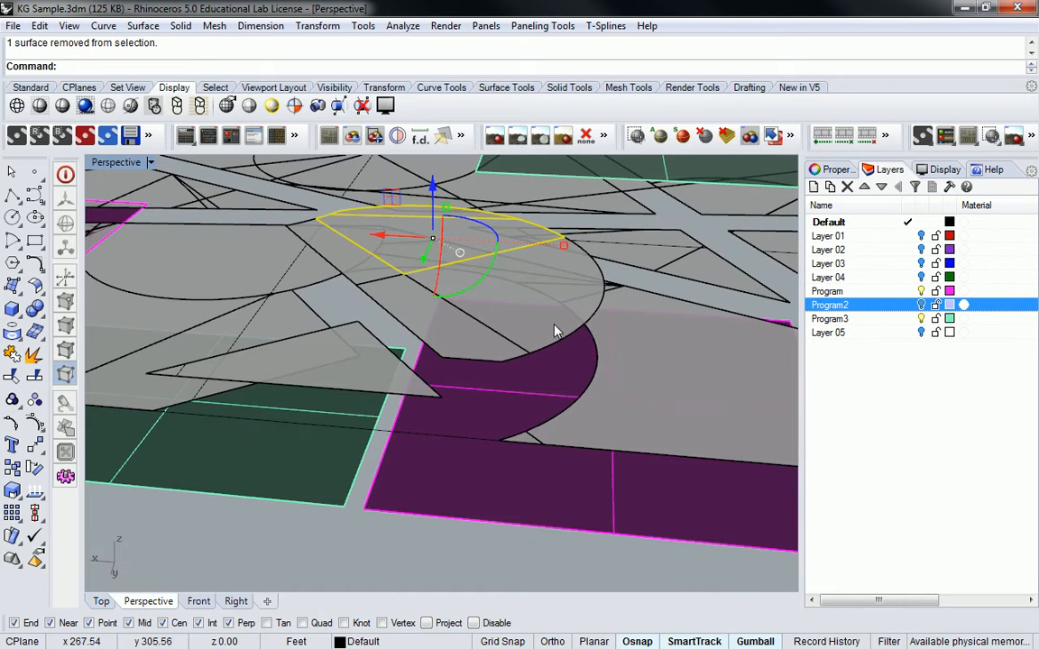
shift+click(563, 337)
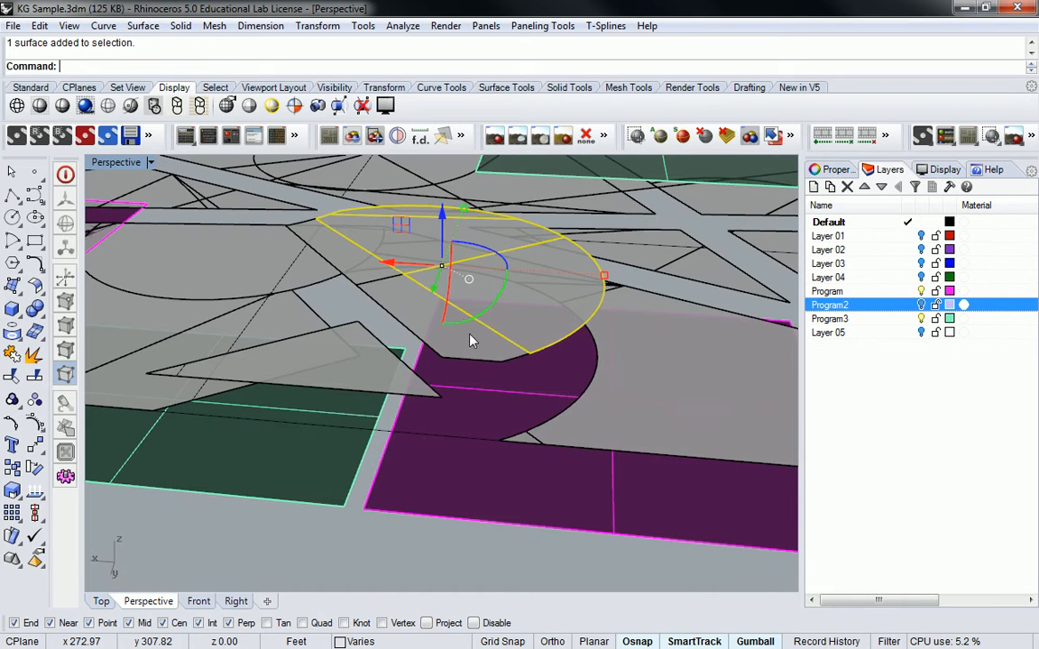
click(346, 281)
click(395, 318)
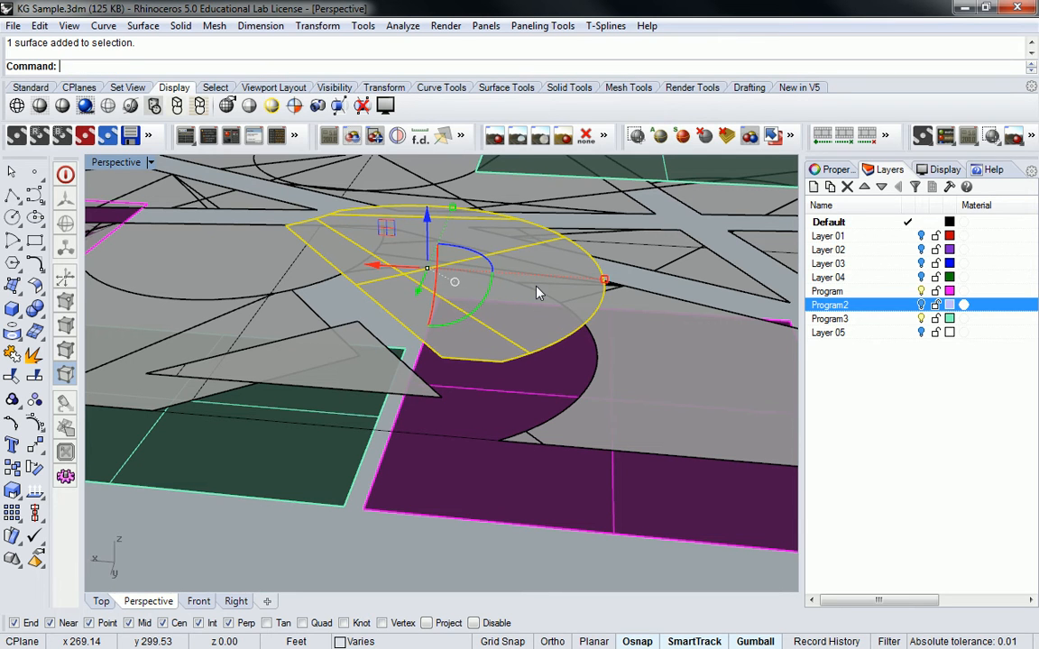
text(Join)
key(Return)
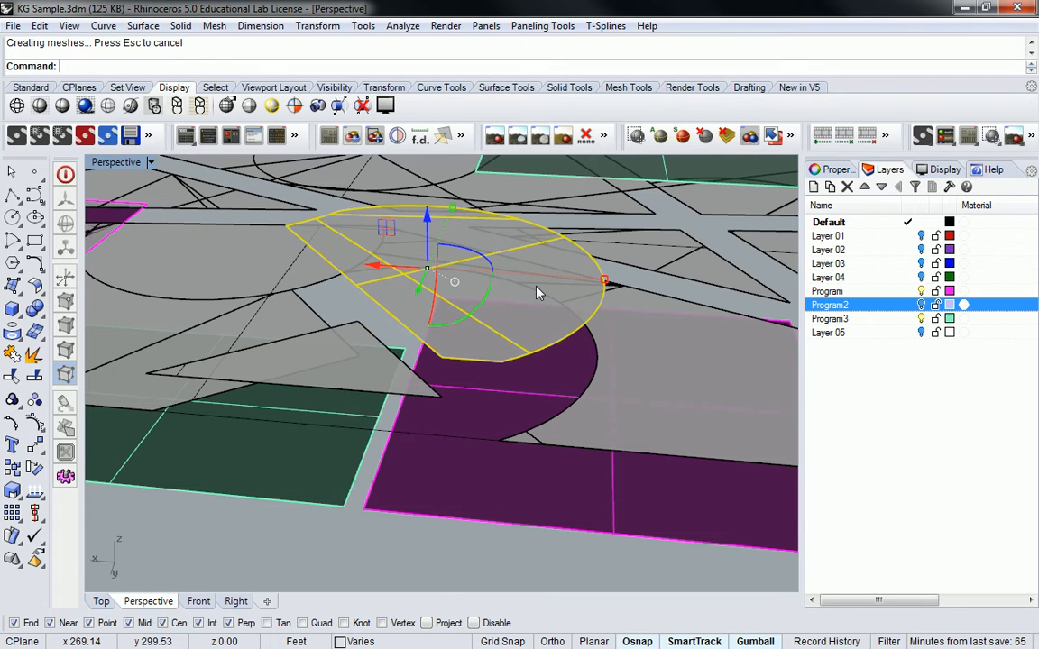
Merge the coplanar faces of the joined circular shape with MergeAllFaces.
text(MergeAllFaces)
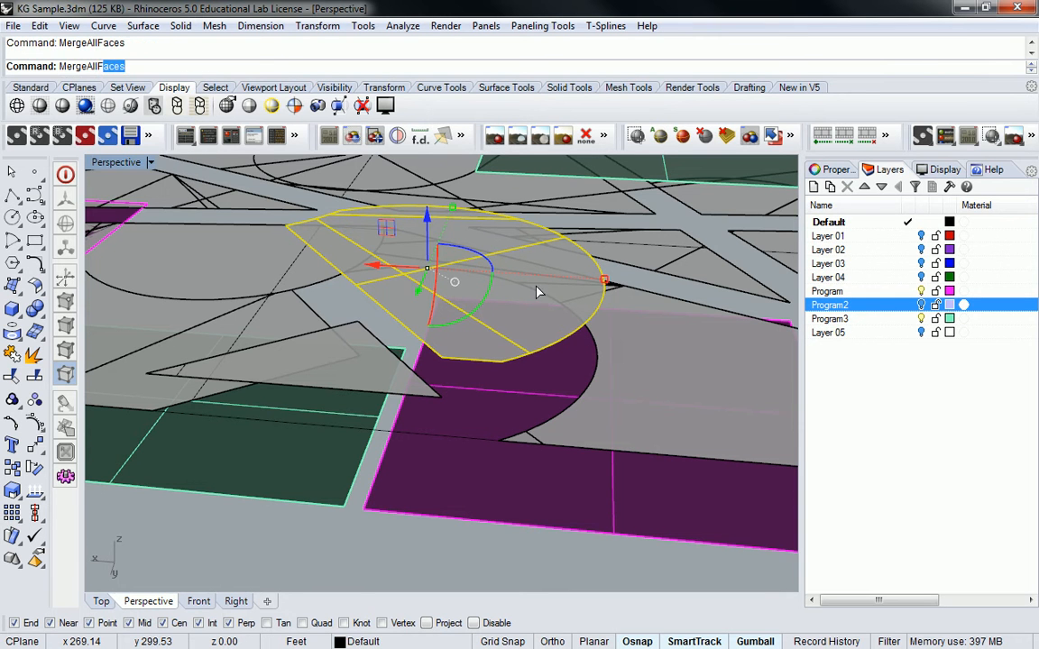
key(Return)
right_drag(512, 271, 591, 327)
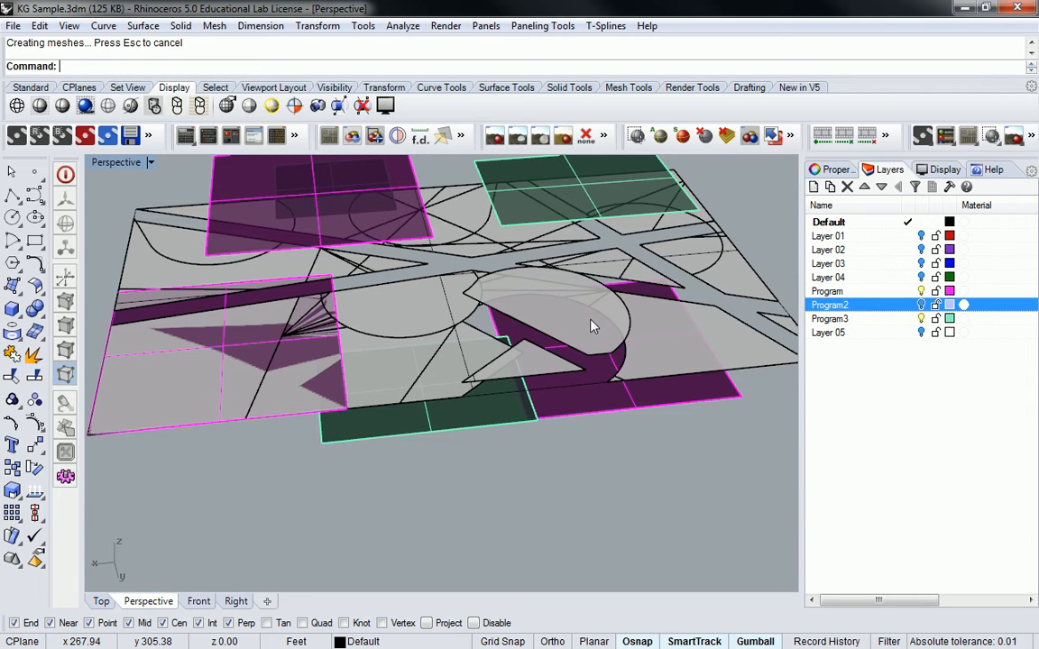
Measure the edge of the raised triangle that faces the raised circular shape.
right_drag(563, 358, 621, 353)
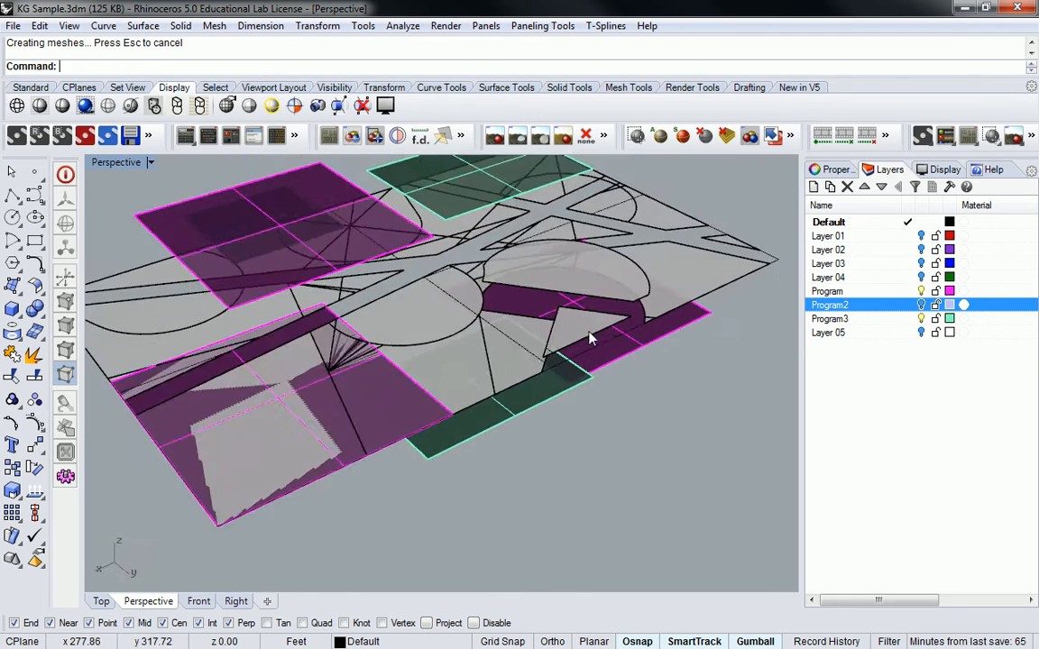
scroll(570, 316, up, 5)
mouse_move(570, 315)
right_down()
mouse_move(504, 315)
mouse_move(544, 297)
mouse_move(589, 313)
mouse_move(568, 348)
mouse_move(609, 343)
mouse_move(601, 322)
mouse_move(576, 322)
mouse_move(632, 350)
mouse_move(626, 332)
mouse_move(605, 346)
right_up()
text(Di)
key(Return)
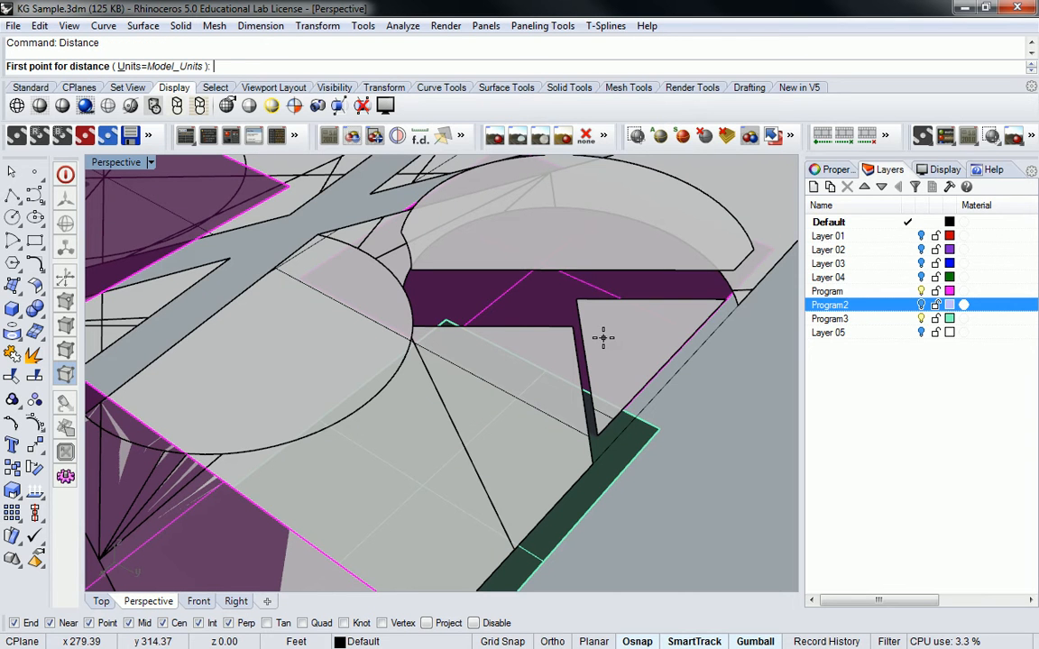
click(726, 298)
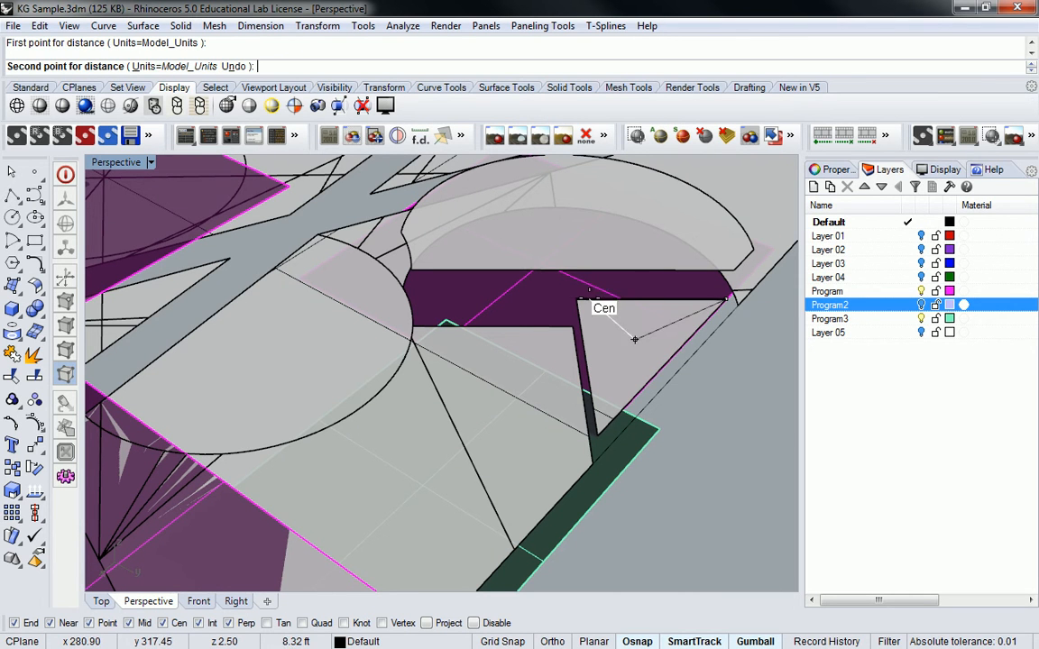
click(579, 302)
Measure the long straight edge of the raised circular shape from corner to corner.
right_drag(601, 295, 464, 343)
right_drag(520, 305, 543, 332)
key(Return)
click(355, 297)
click(608, 371)
Measure the depth of the raised circular shape from its outer arc to its straight edge.
key(Return)
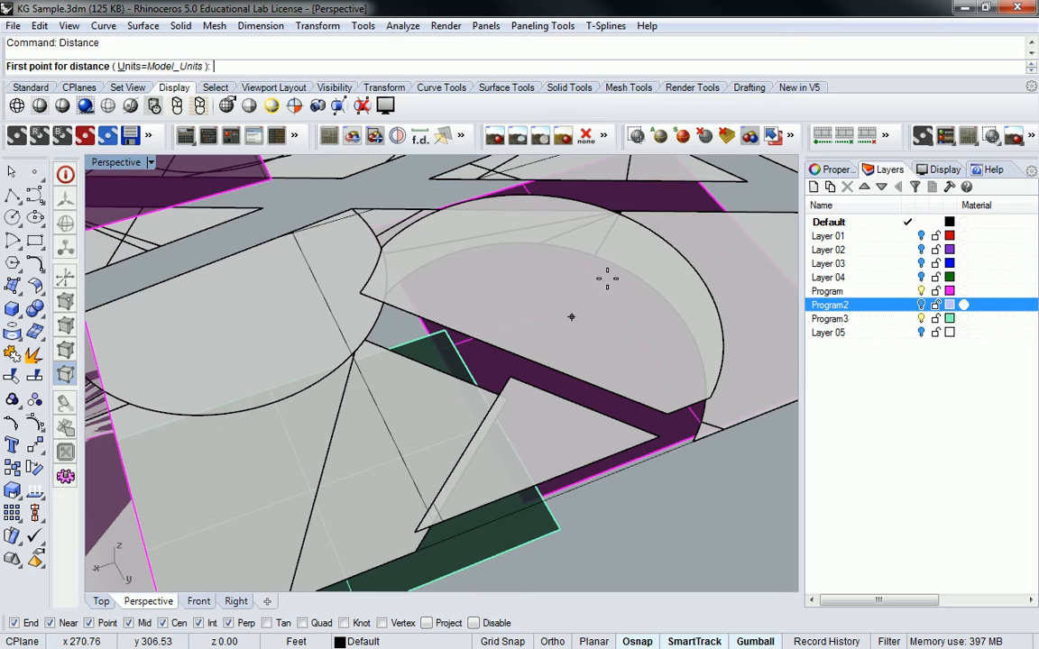
click(598, 207)
click(511, 345)
right_drag(533, 343, 631, 311)
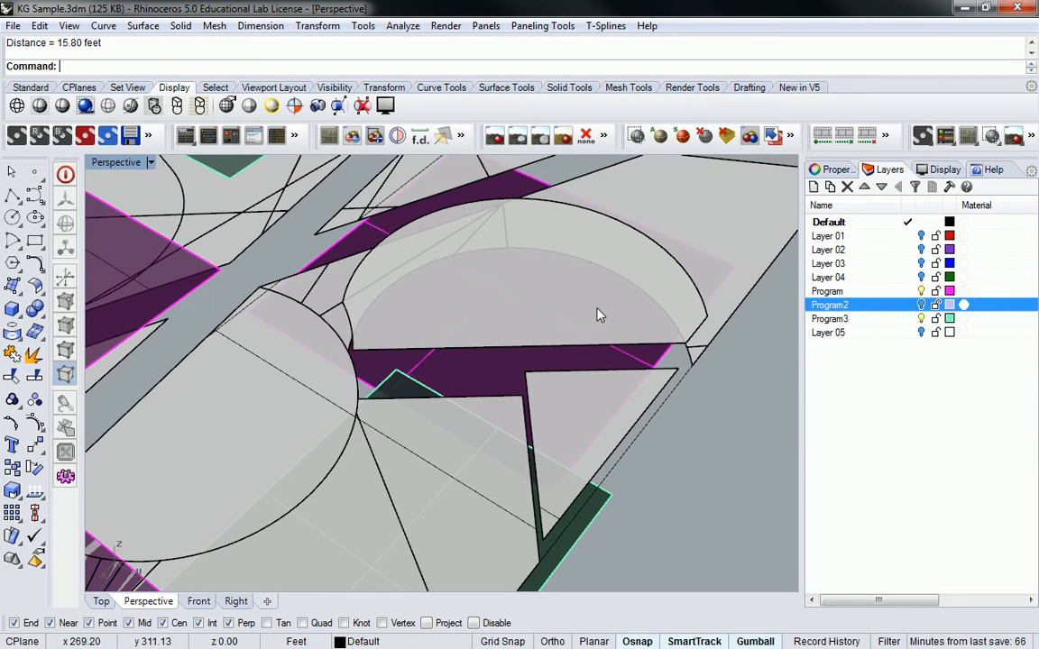
Extract the wireframe curves of the raised circular surface with ExtractWireframe.
right_drag(559, 232, 575, 266)
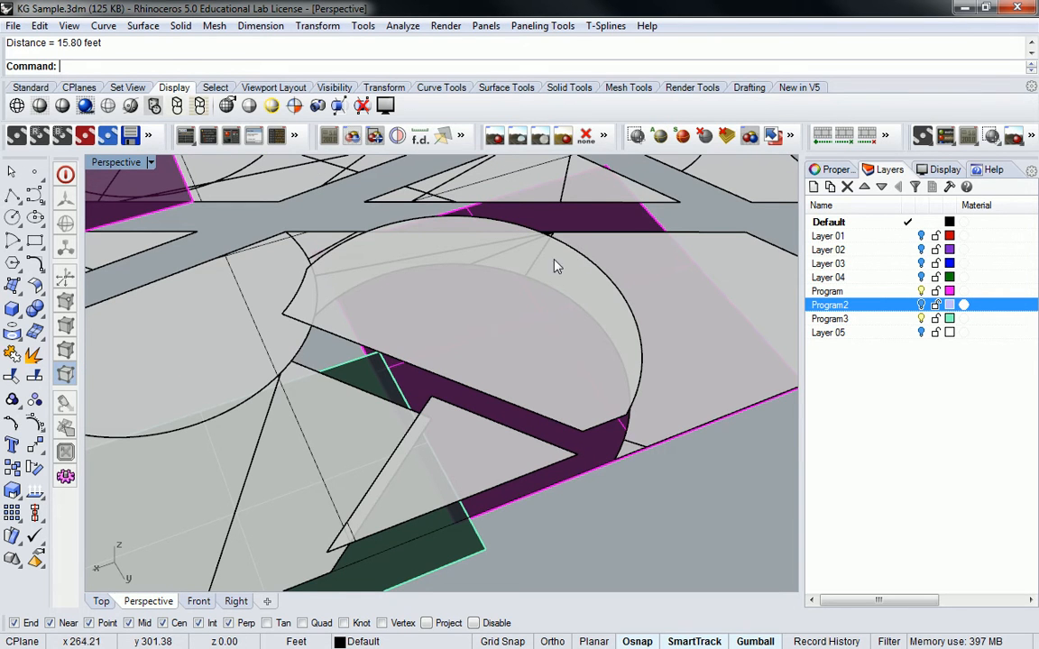
click(610, 285)
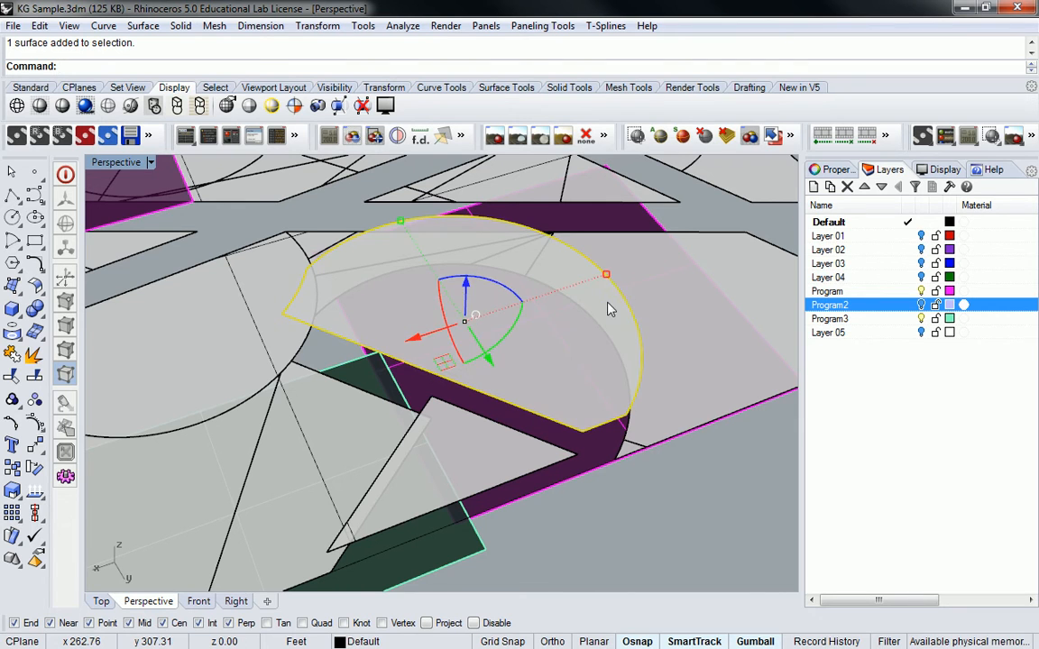
text(Extrac)
text(t)
text(Wireframe)
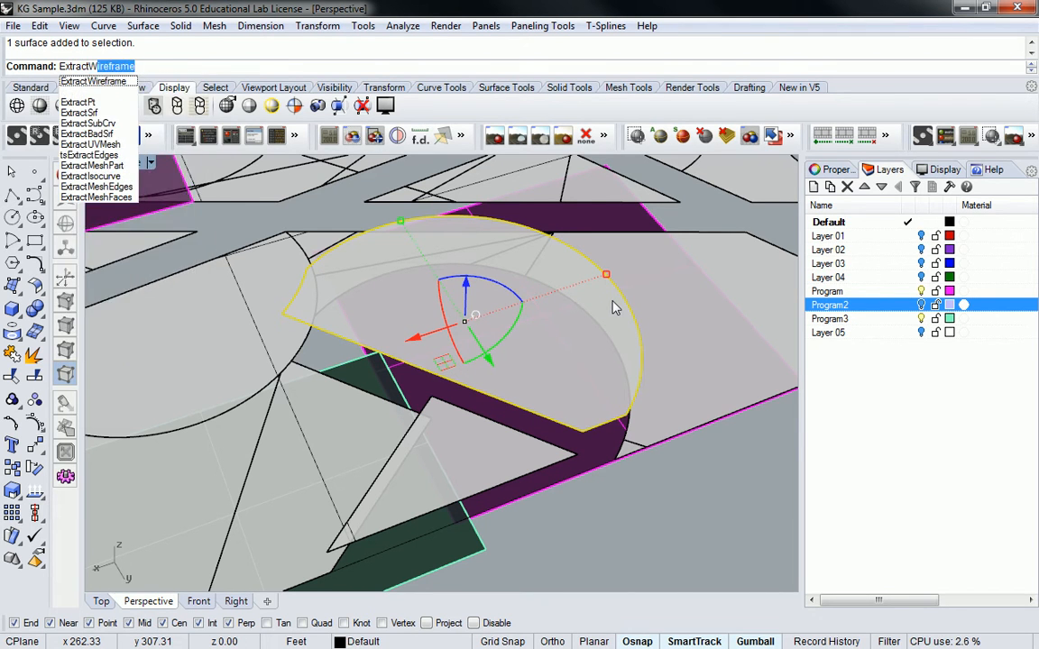
key(Return)
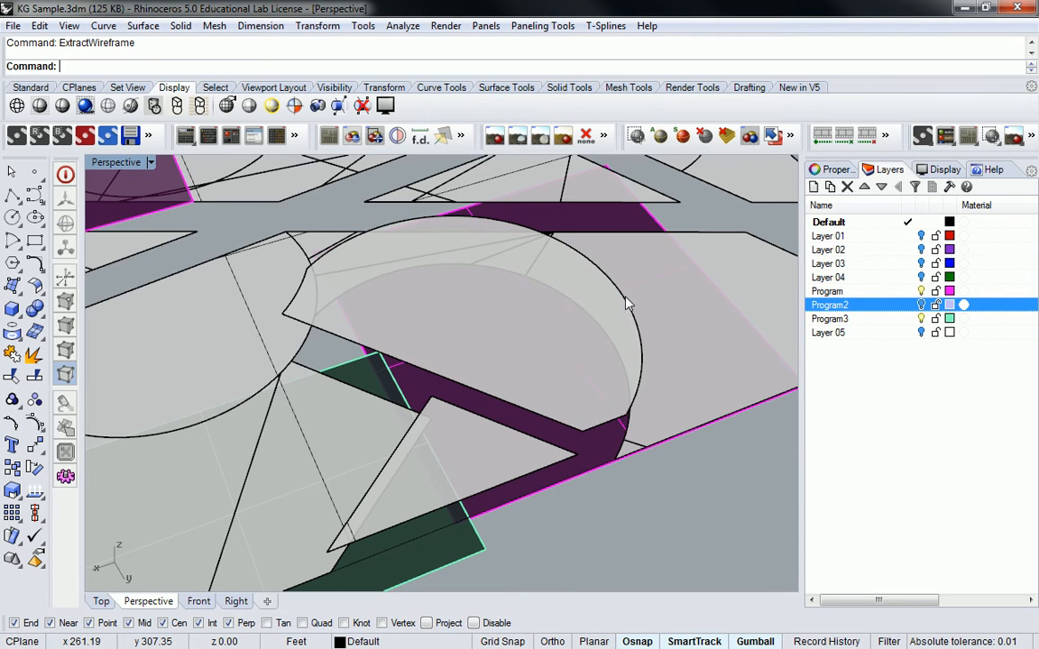
Offset the extracted large outer arc of the raised circular shape inward by 8".
key(Return)
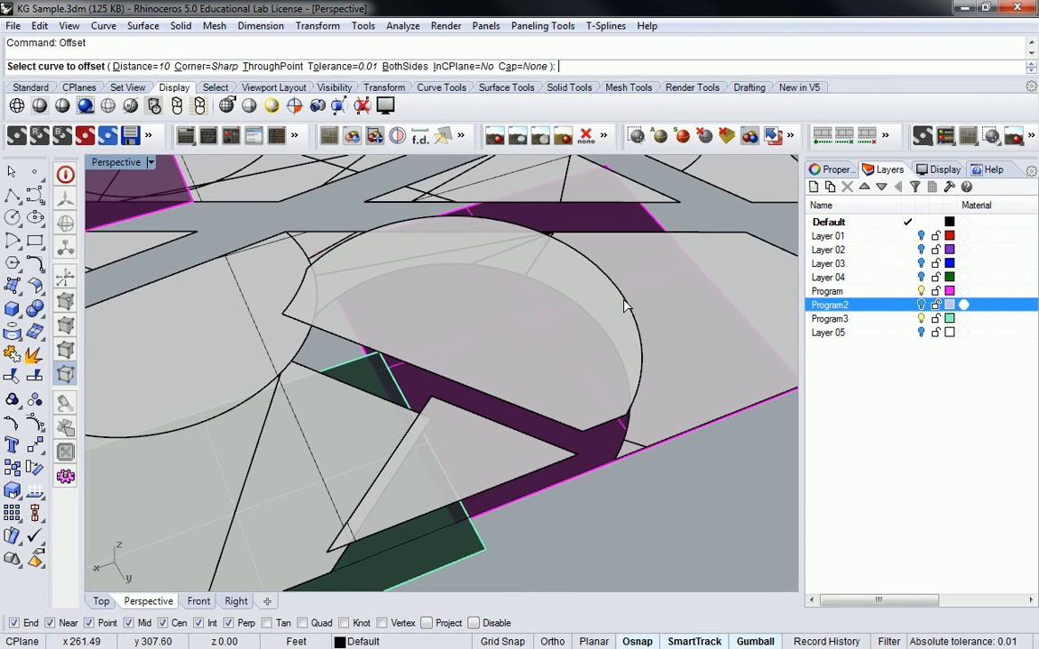
click(601, 277)
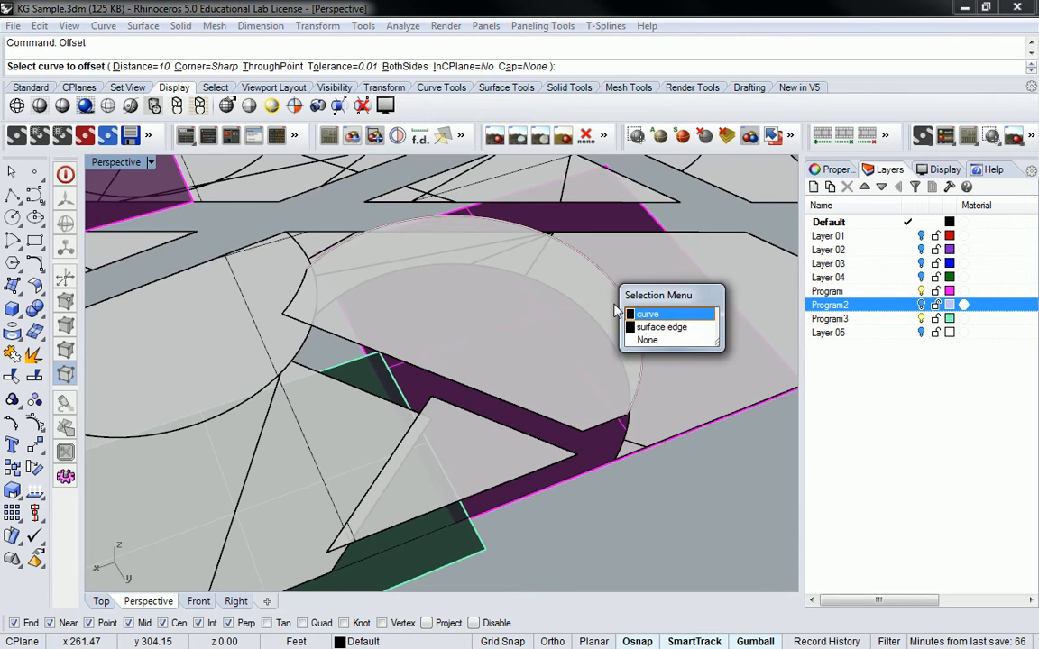
click(648, 318)
text(1')
key(Return)
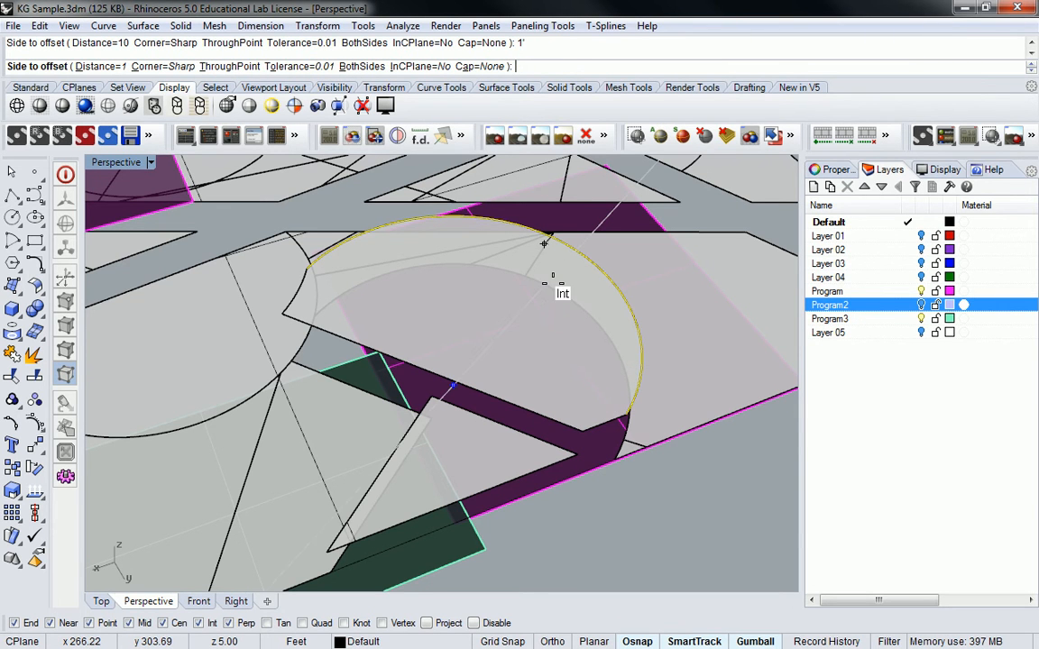
text(8")
key(Return)
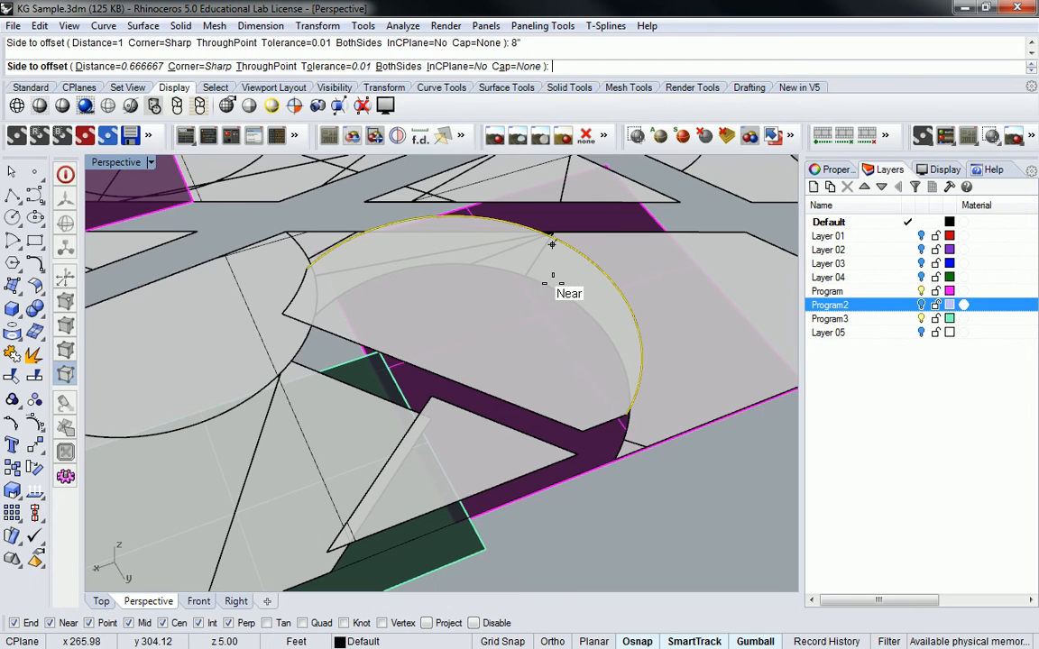
click(548, 285)
scroll(501, 300, up, 4)
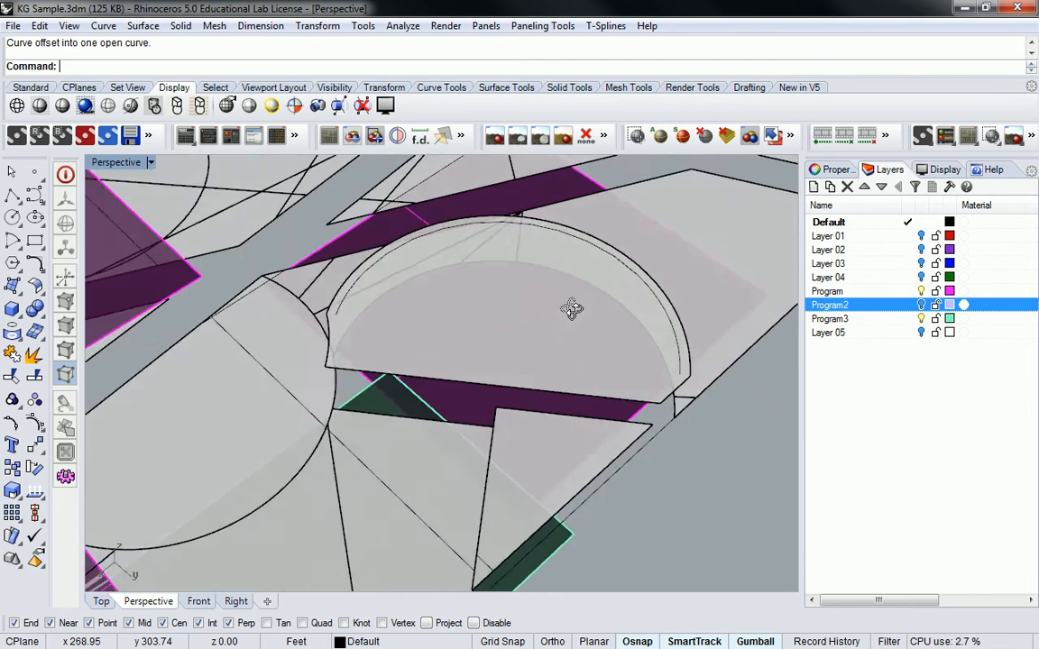
Offset the short curved edge next to the neighbouring circle inward by the same 8" distance.
key(Return)
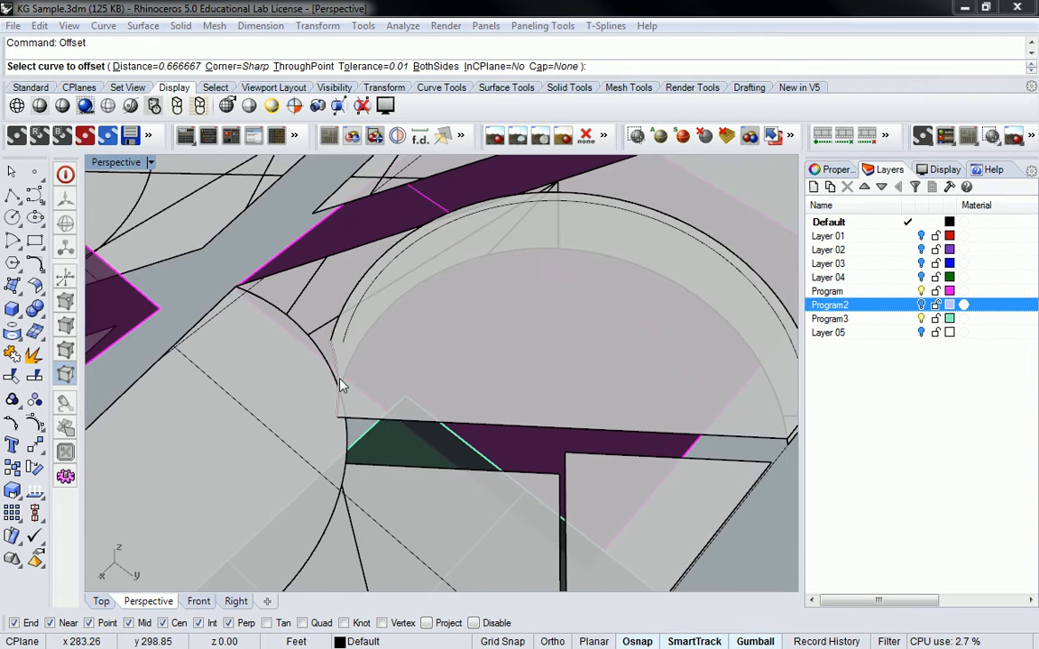
click(341, 385)
click(366, 415)
click(438, 357)
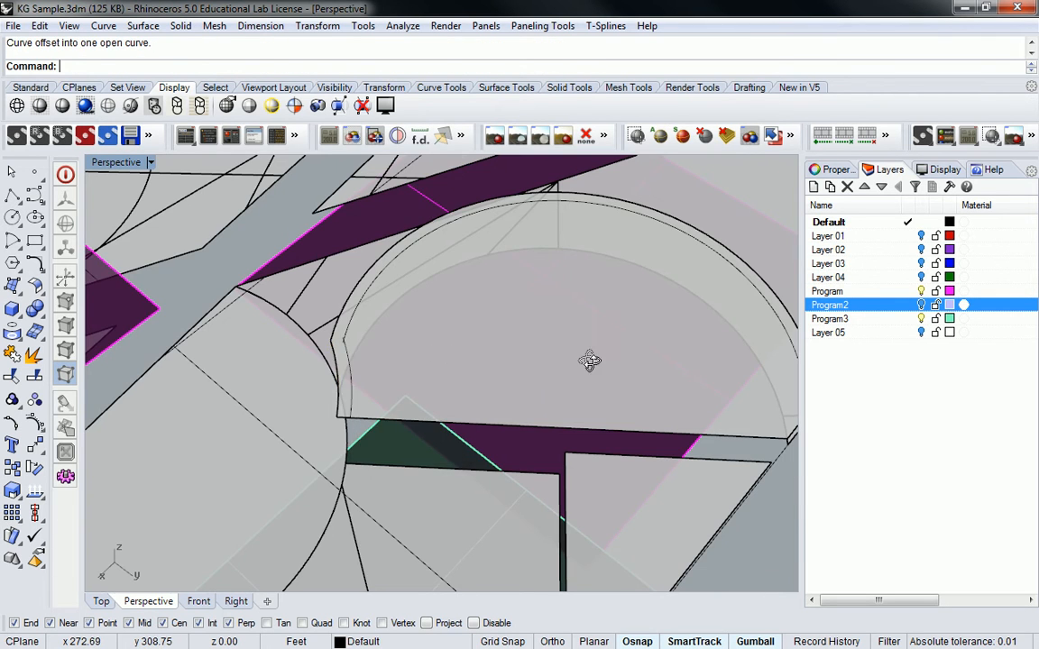
right_drag(591, 367, 503, 352)
Offset the extracted short straight edge at the arc's other end inward by the same 8" distance.
key(Return)
click(687, 538)
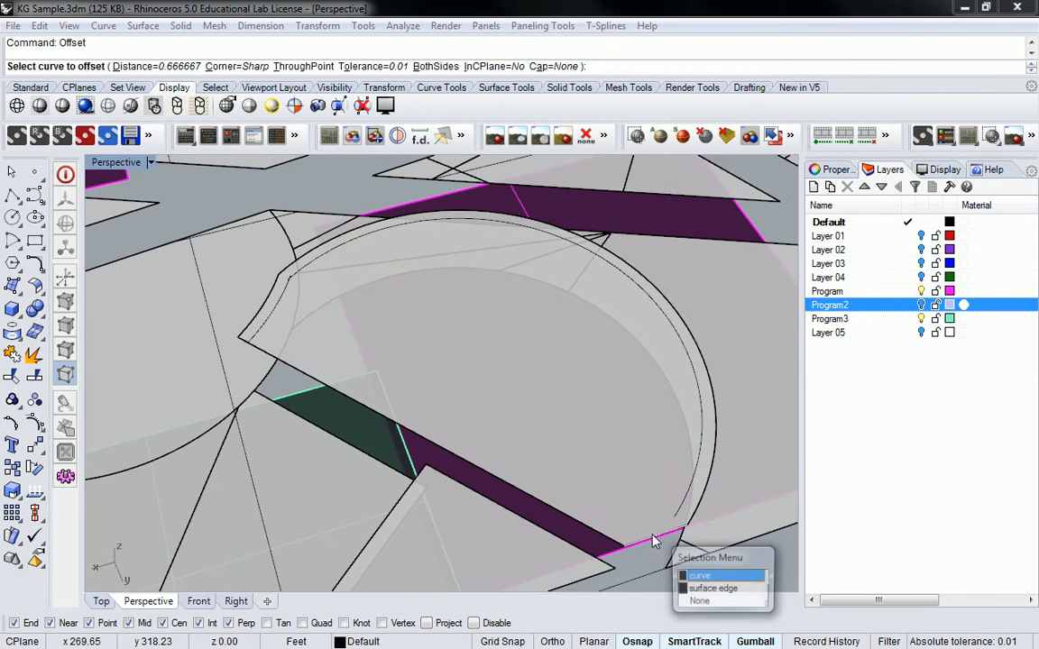
click(698, 575)
click(607, 460)
right_drag(607, 464, 603, 421)
Draw a line from the free end of the short straight offset to the nearby outer corner of the raised shape.
scroll(678, 415, up, 3)
text(ex)
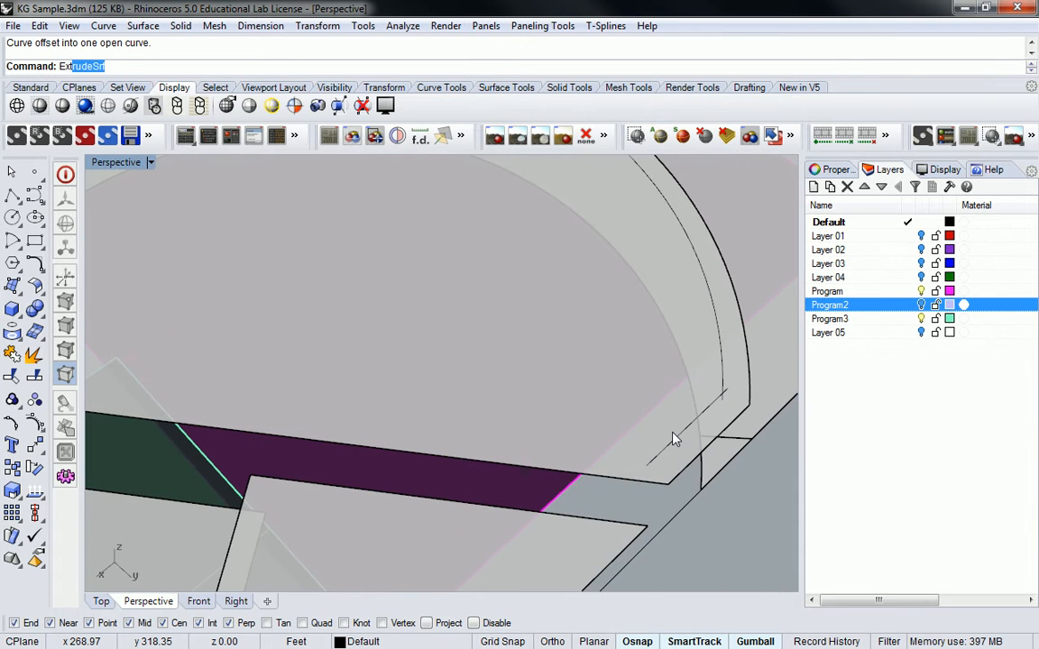
key(Escape)
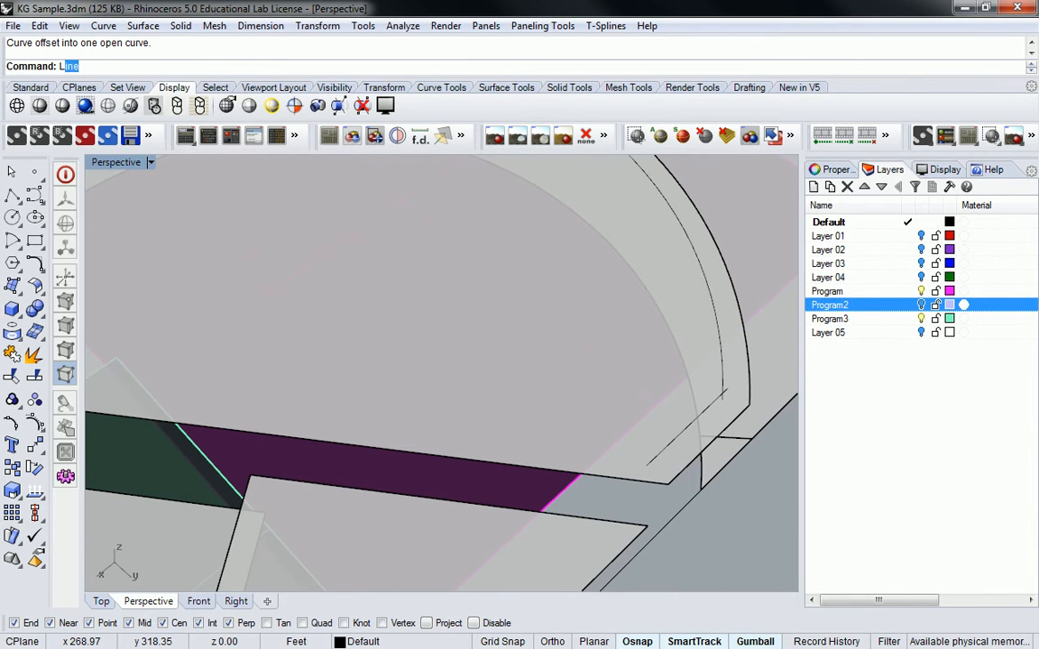
text(Line)
key(Return)
click(646, 465)
click(668, 482)
Fillet the large offset arc and the short straight offset with radius 0 so they meet in a sharp corner.
text(Filletr)
key(Return)
text(Fill)
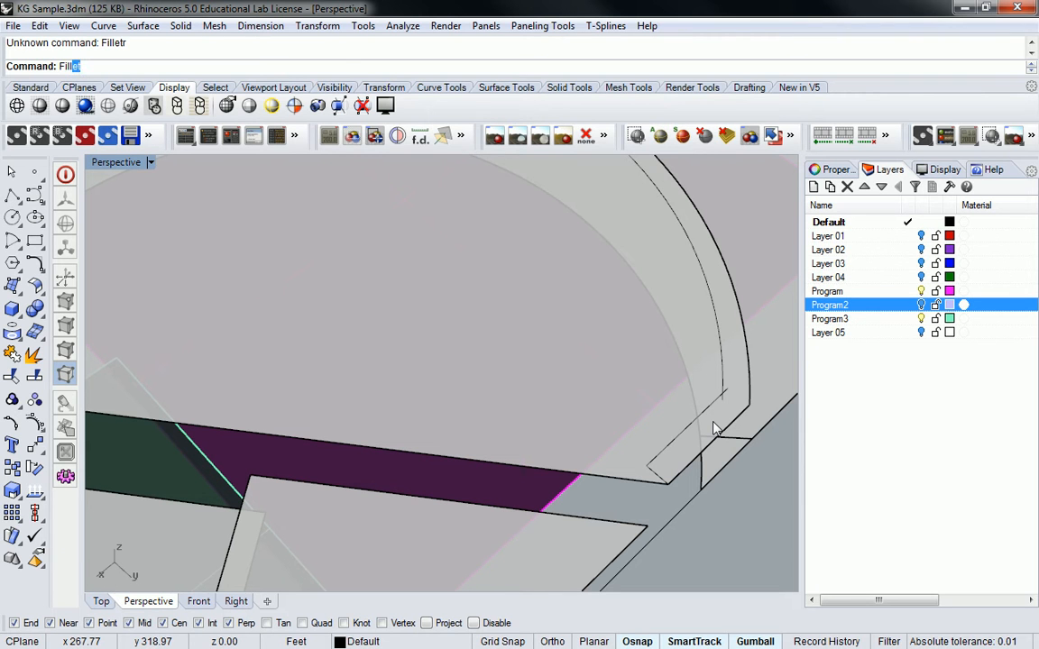
key(Return)
text(r)
key(Return)
text(0)
key(Return)
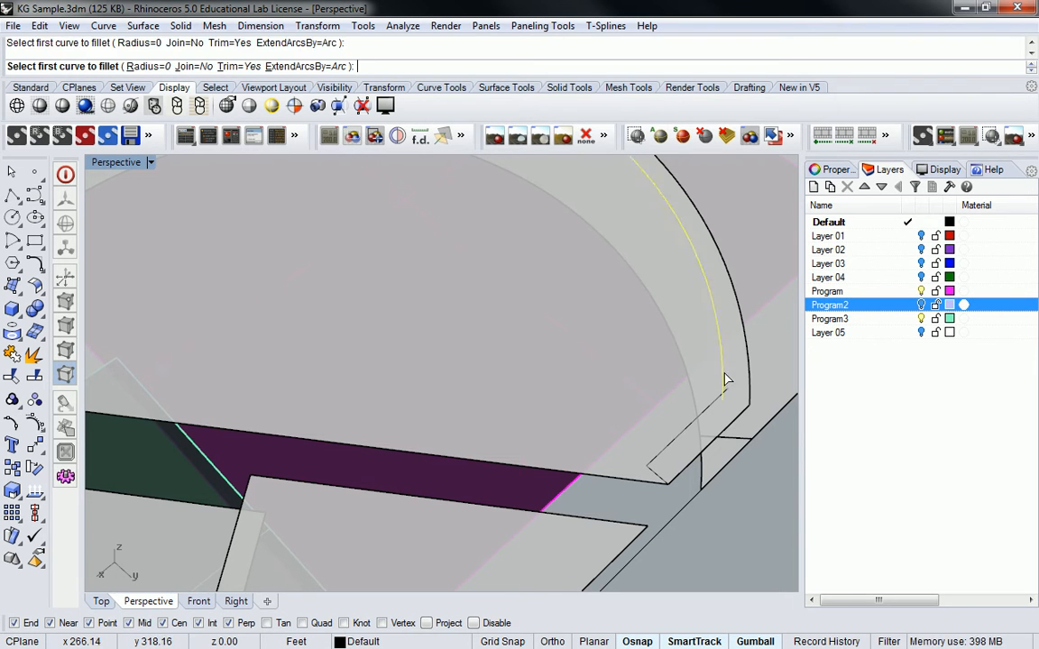
click(724, 370)
click(717, 401)
Fillet the short curved offset and the large offset arc with radius 0 at their crossing near the neighbouring circle.
scroll(613, 336, down, 6)
shift+right_drag(612, 336, 928, 435)
scroll(536, 387, up, 6)
scroll(534, 393, up, 2)
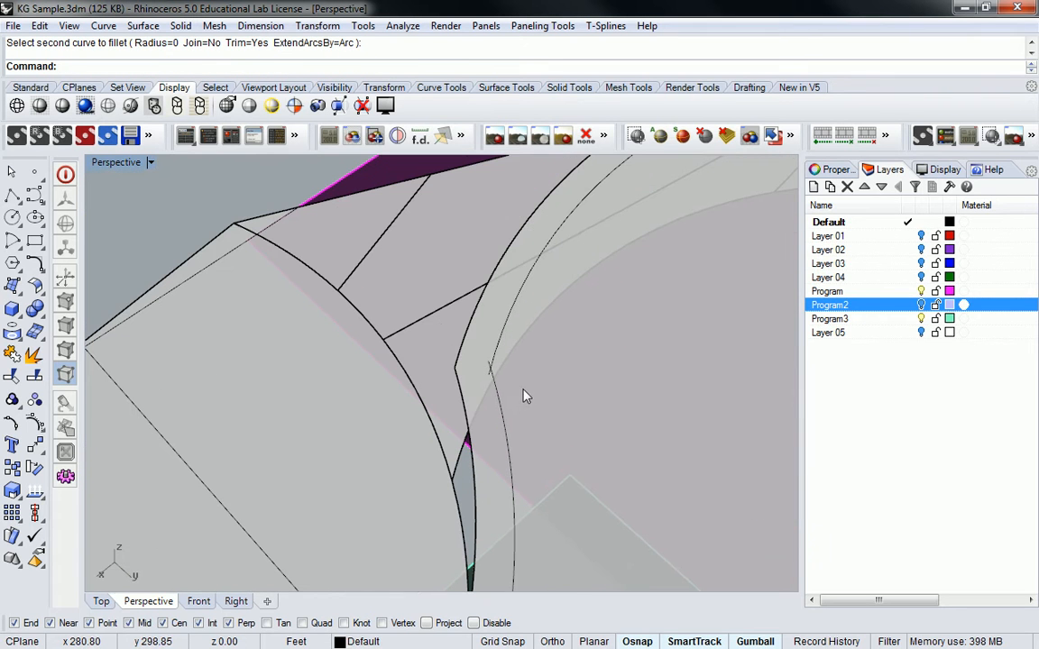
key(Return)
click(500, 398)
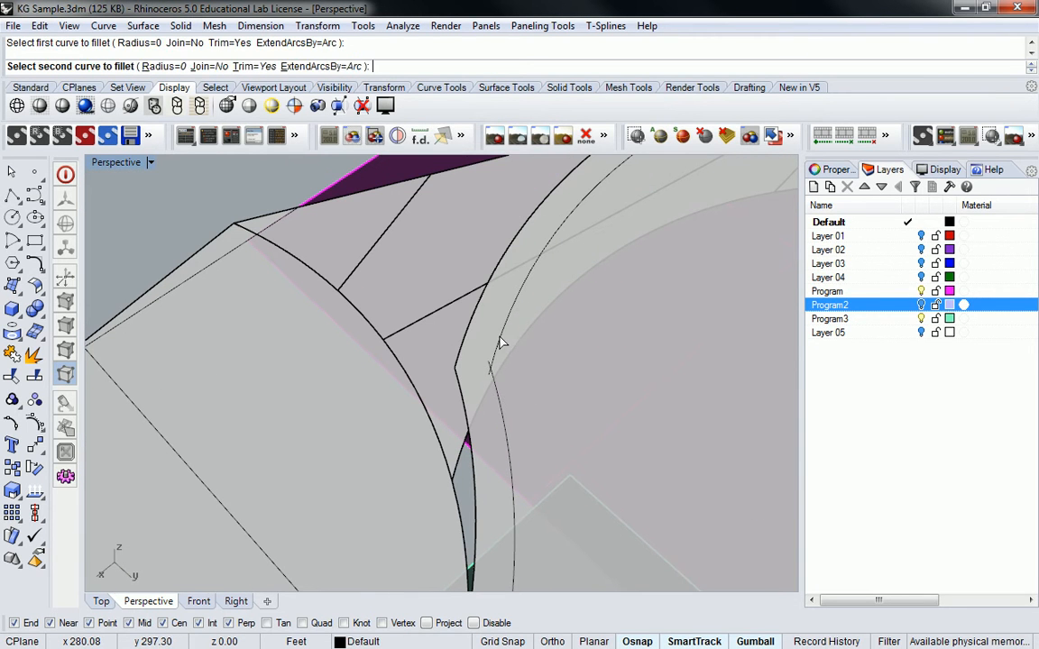
click(499, 344)
Draw a line from the lower end of the short curved offset to the raised shape's outer corner.
scroll(517, 352, down, 6)
scroll(496, 416, up, 6)
click(514, 429)
text(line)
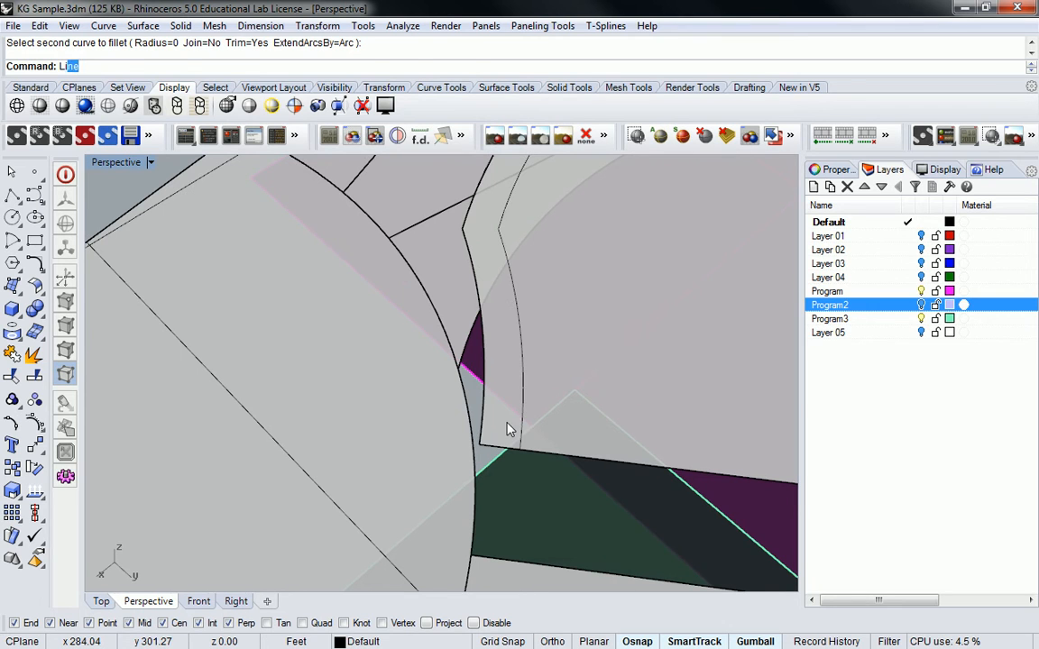
key(Return)
click(521, 447)
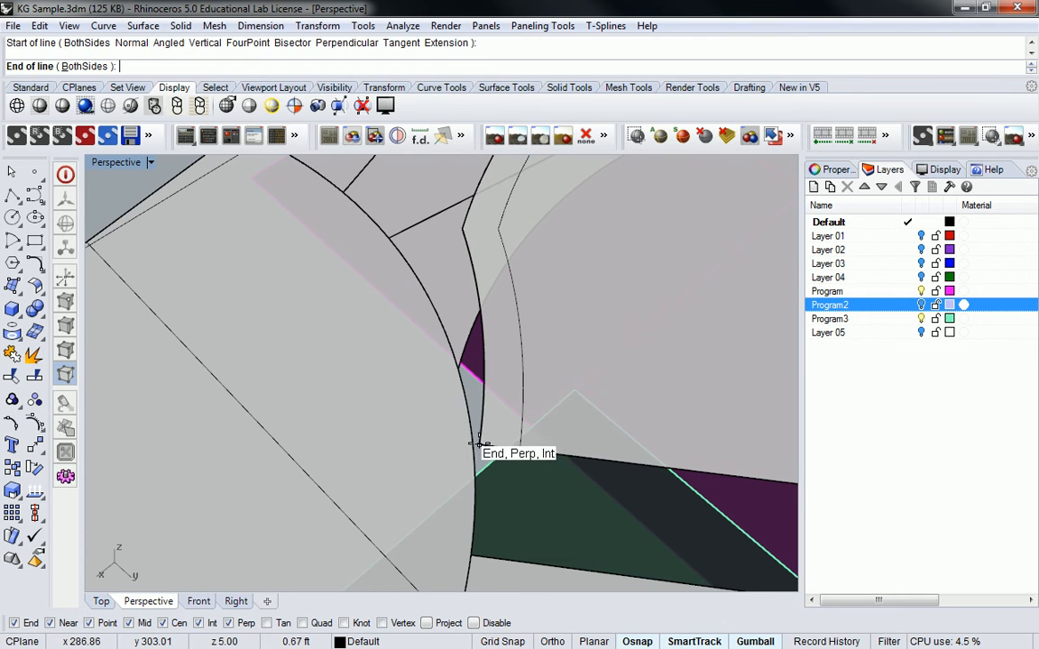
click(480, 445)
Select the inner offset curves, outer edge curves and both end lines that bound the thin strip along the arc.
scroll(487, 447, down, 5)
scroll(411, 400, up, 2)
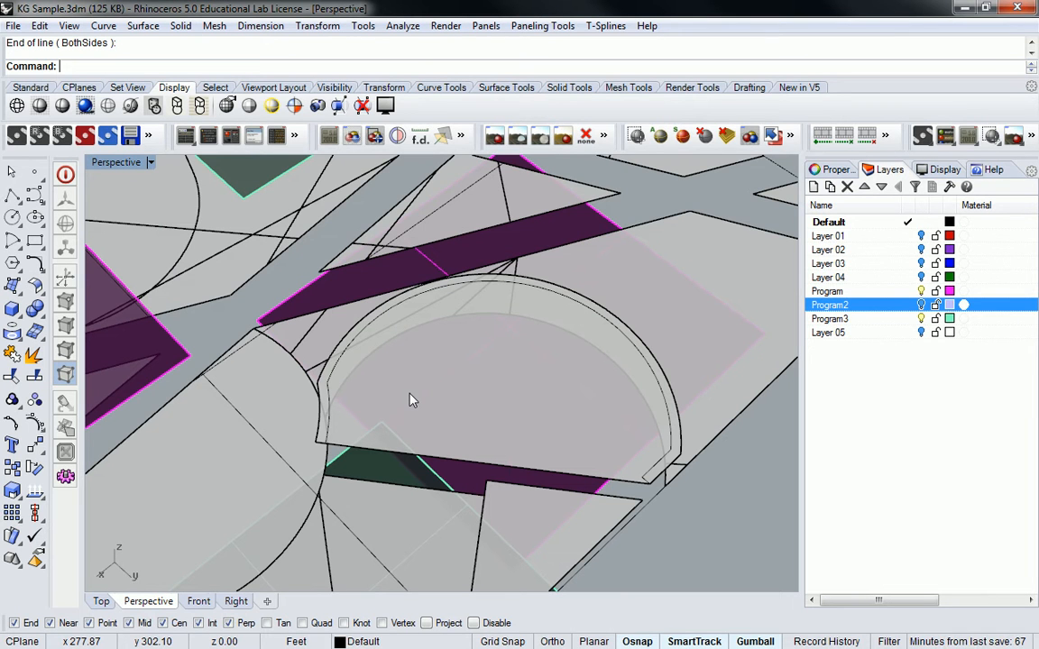
scroll(340, 388, up, 2)
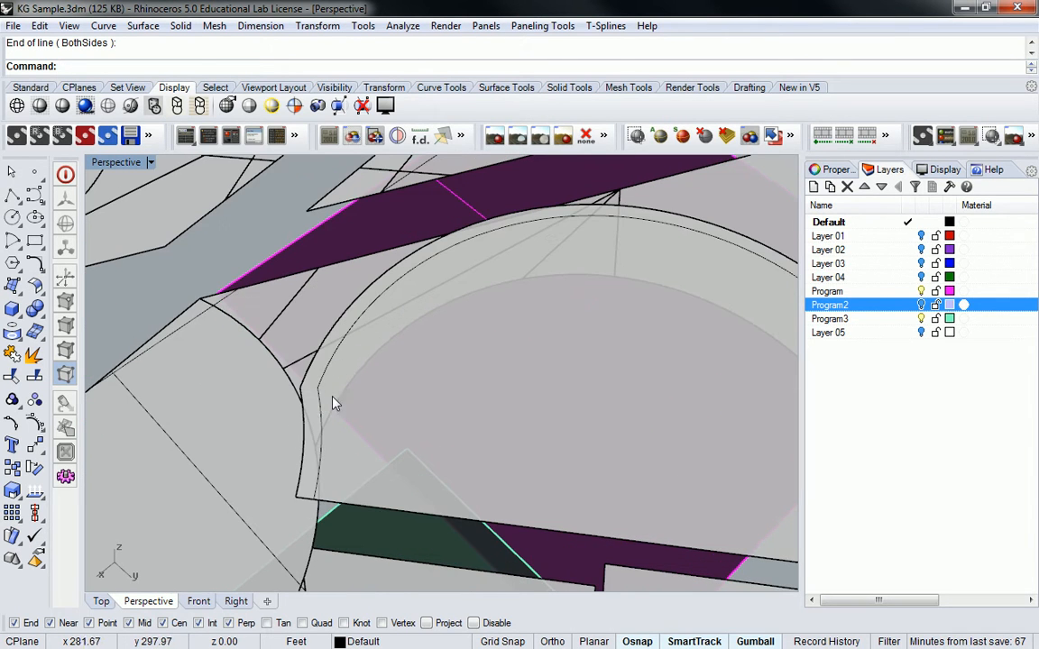
click(319, 416)
shift+click(327, 343)
click(364, 384)
shift+click(308, 420)
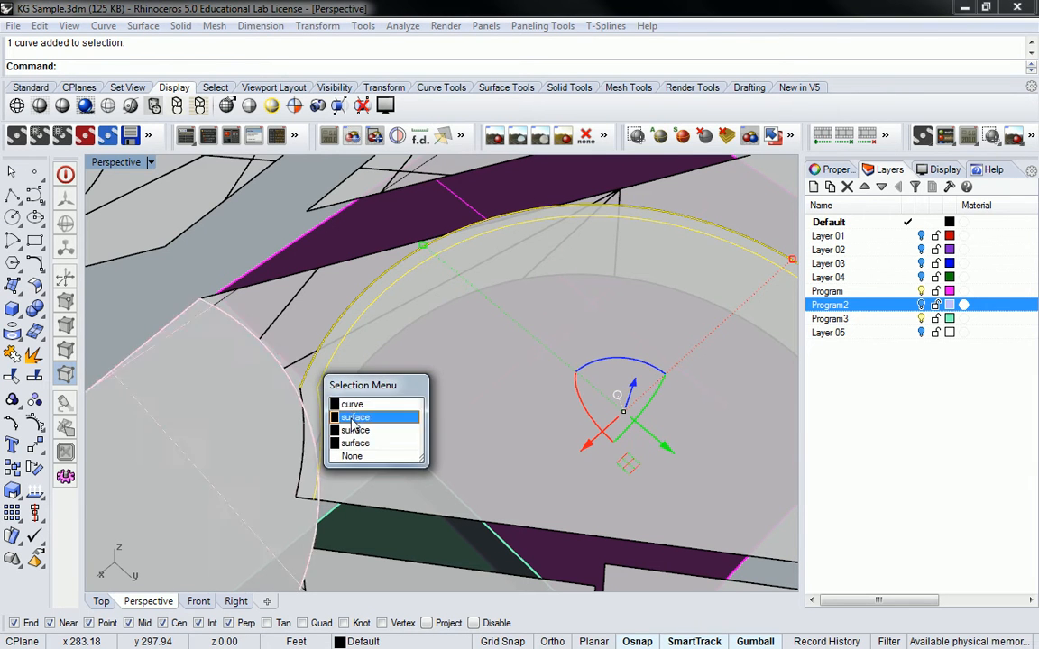
click(351, 404)
shift+click(306, 501)
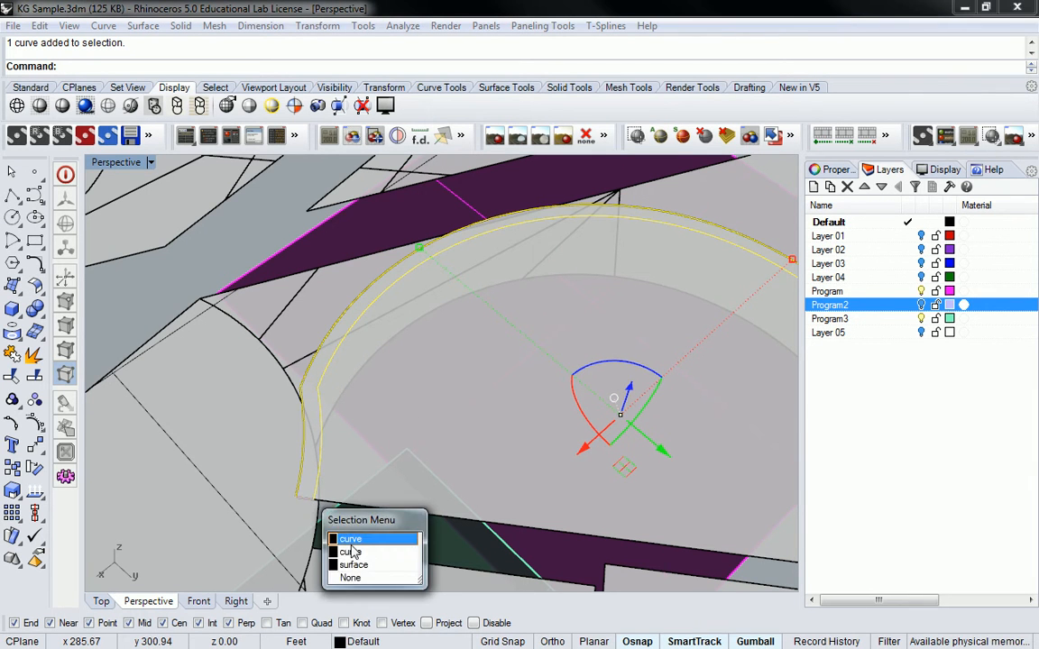
click(351, 540)
scroll(392, 504, down, 6)
shift+right_drag(708, 523, 589, 474)
scroll(568, 478, up, 10)
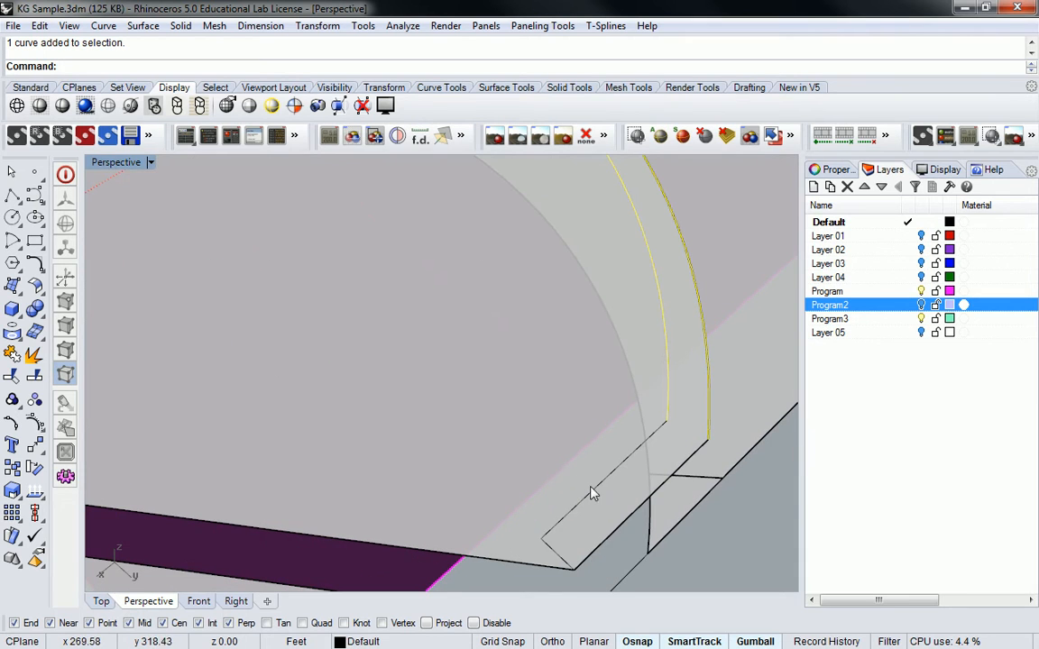
shift+click(624, 541)
click(663, 571)
scroll(618, 475, down, 5)
right_drag(618, 476, 610, 413)
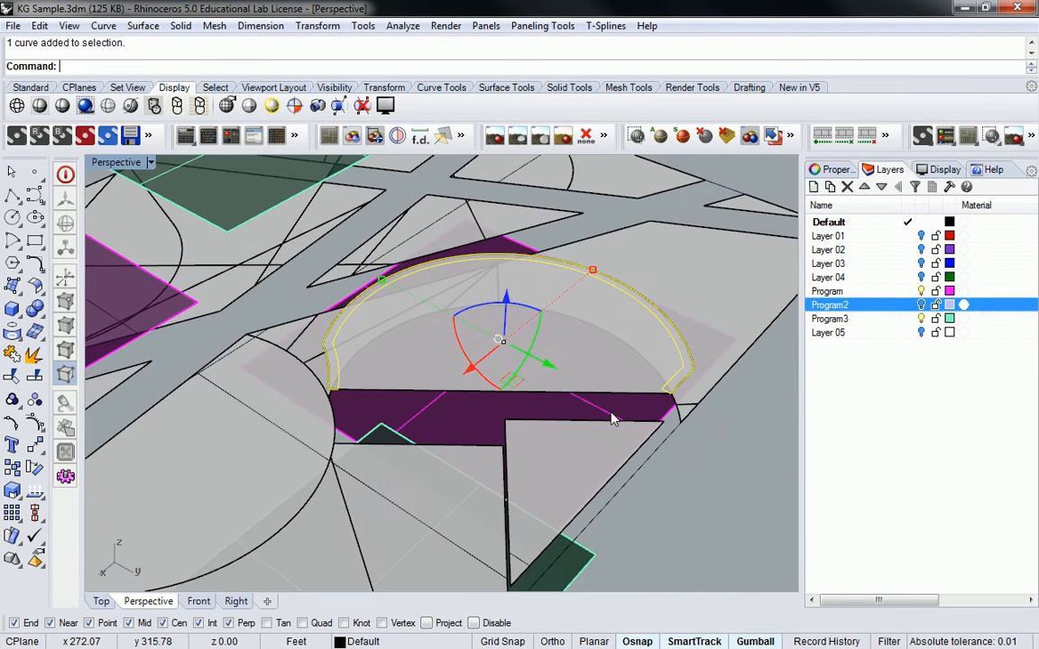
text(Extrude)
key(Return)
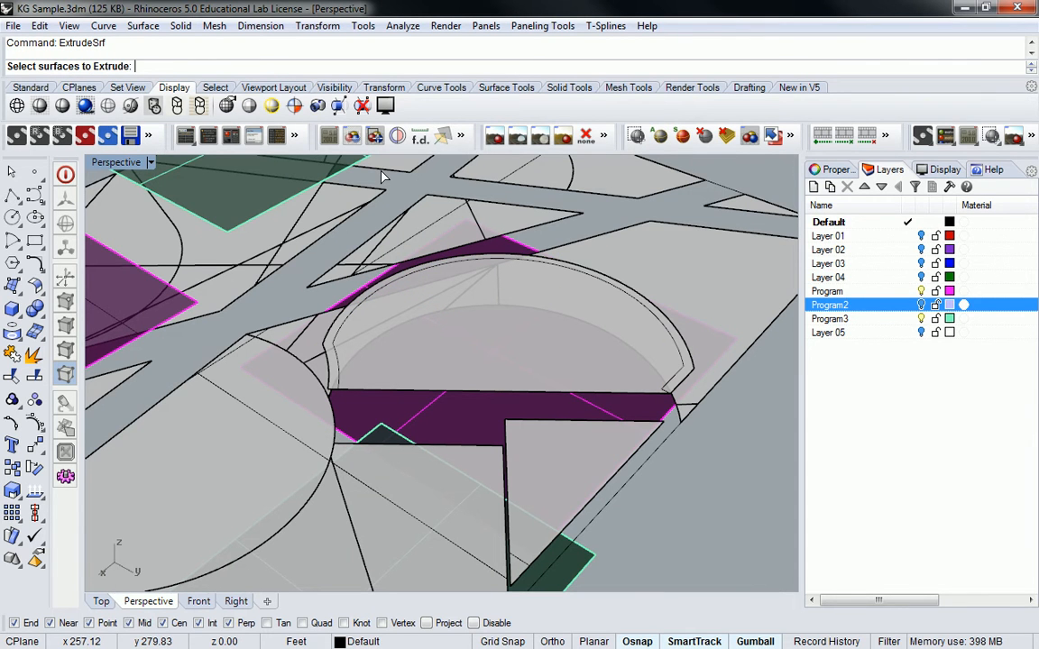
key(Escape)
scroll(358, 337, up, 2)
text(SelPrev)
key(Return)
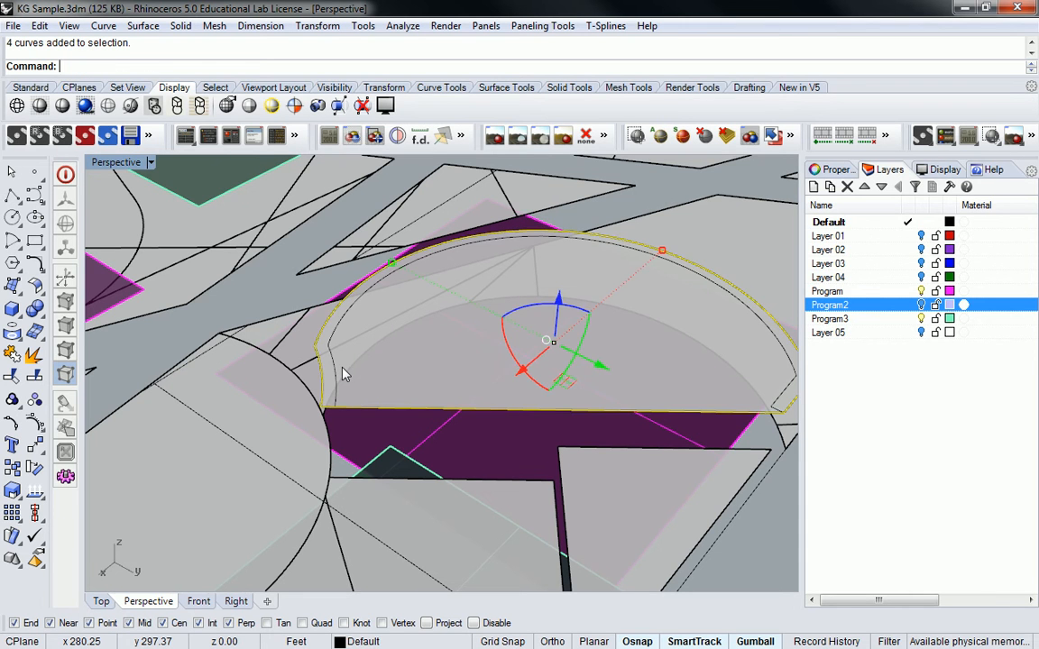
key(Escape)
Reselect the short curved offset, the inner and outer arcs, the short outer edge and the end line near the neighbouring circle.
shift+right_drag(568, 361, 540, 373)
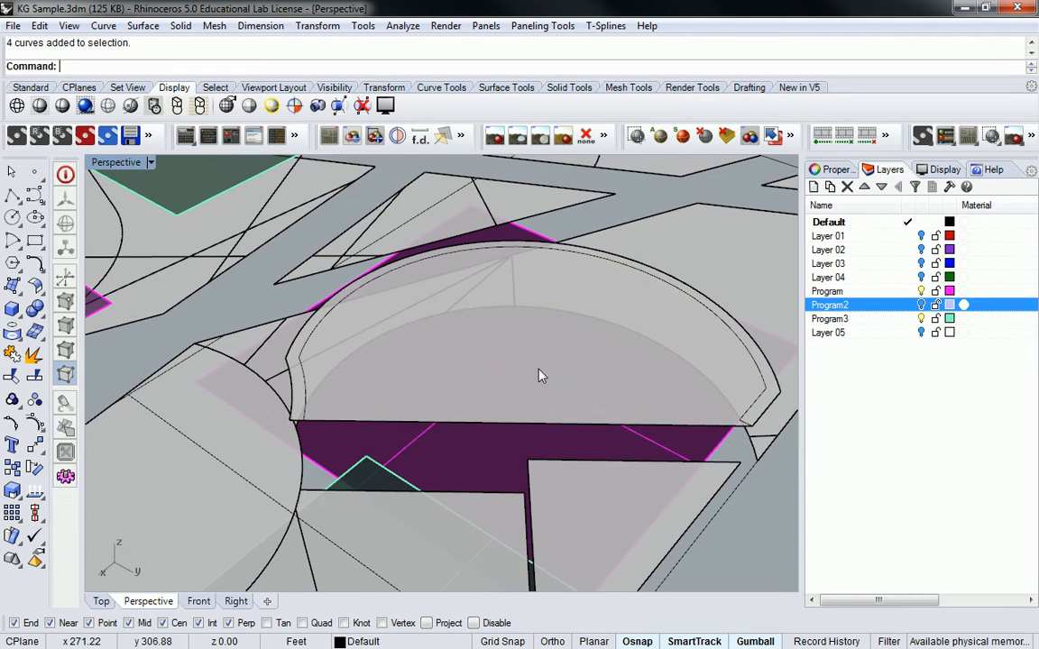
click(304, 386)
shift+click(314, 336)
shift+click(313, 327)
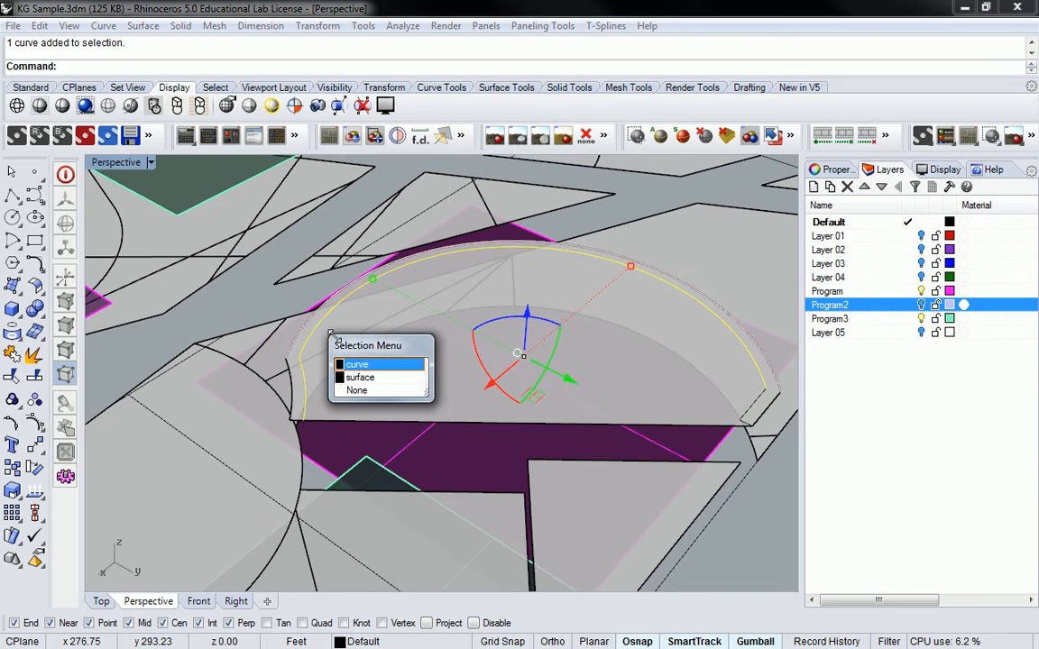
click(363, 365)
shift+click(293, 383)
click(344, 424)
scroll(297, 418, up, 8)
shift+click(297, 424)
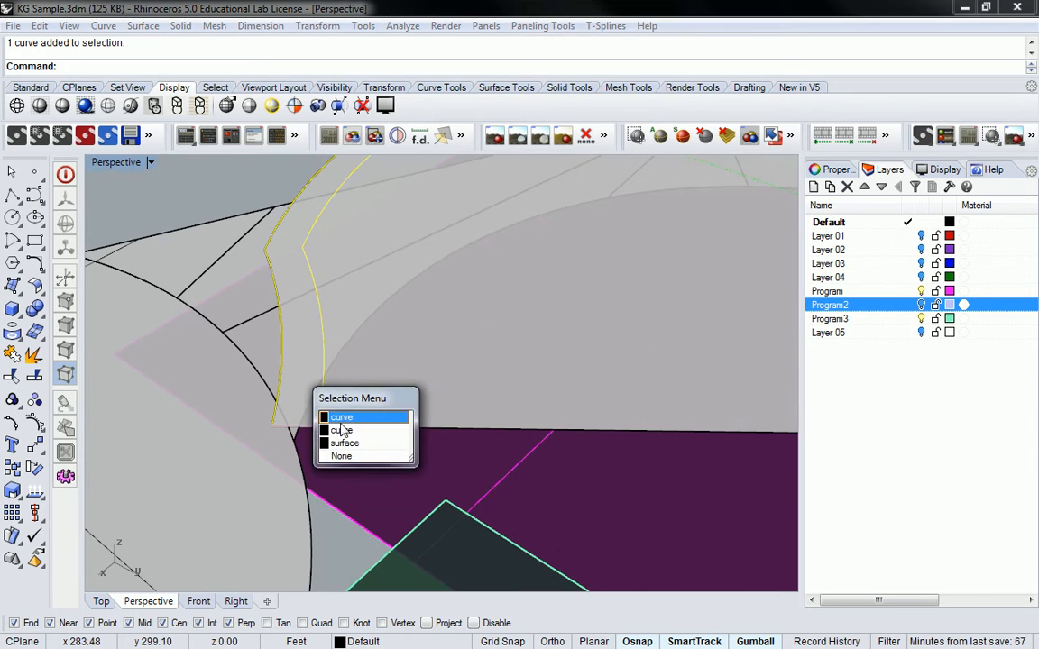
click(342, 429)
Add the straight offset and outer edge at the arc's far end to the selection, leaving out the surface.
scroll(340, 408, down, 12)
shift+right_drag(547, 418, 436, 413)
scroll(548, 392, up, 6)
shift+click(551, 388)
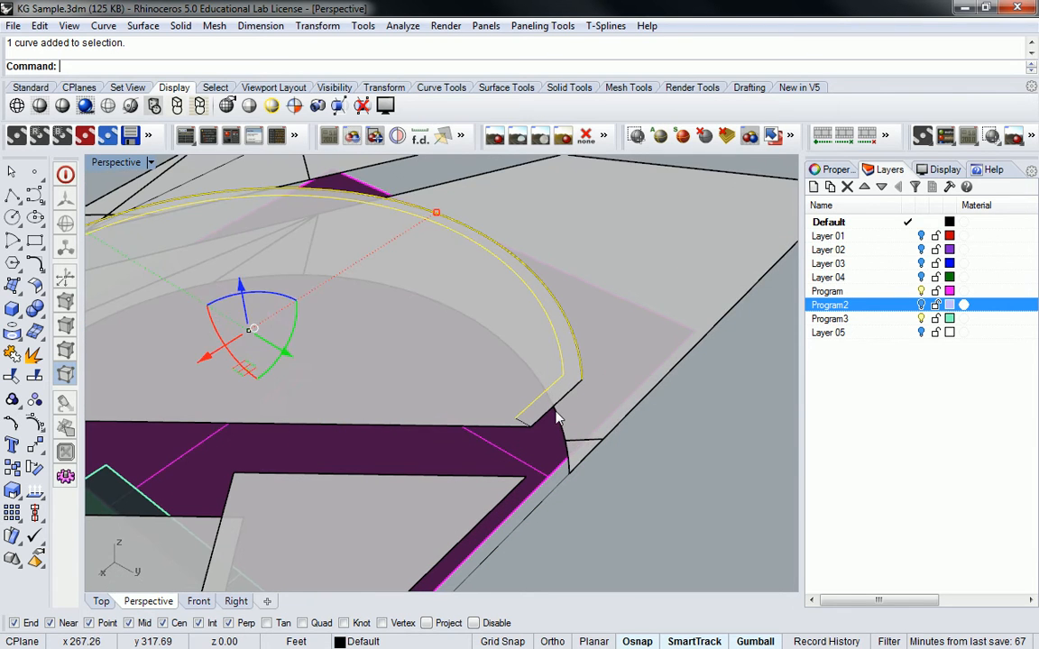
shift+click(554, 410)
ctrl+click(555, 417)
shift+click(554, 424)
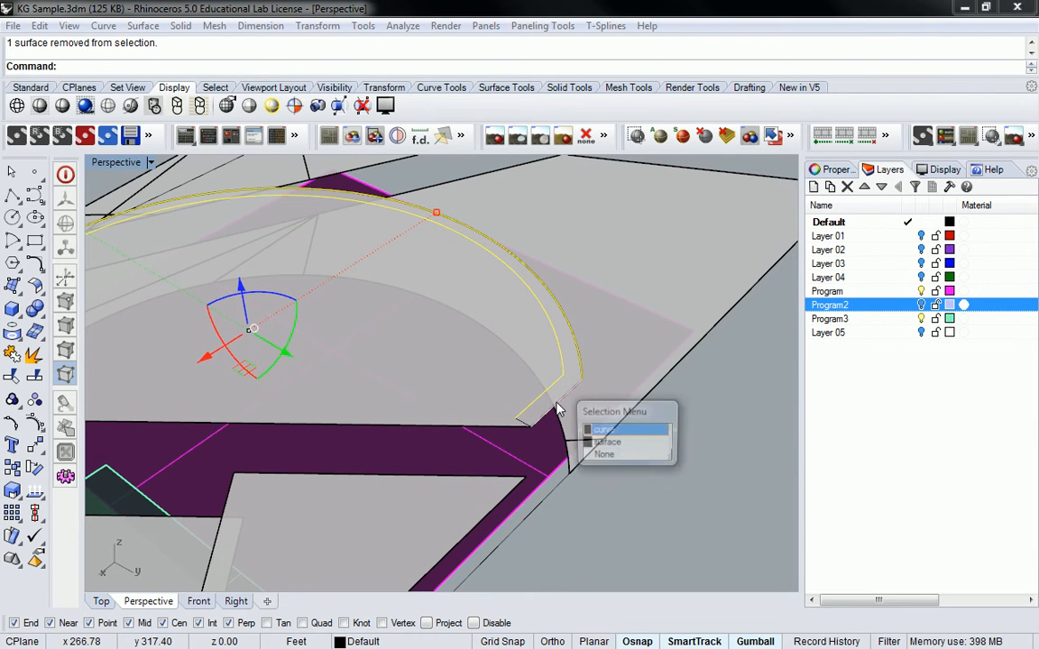
click(602, 432)
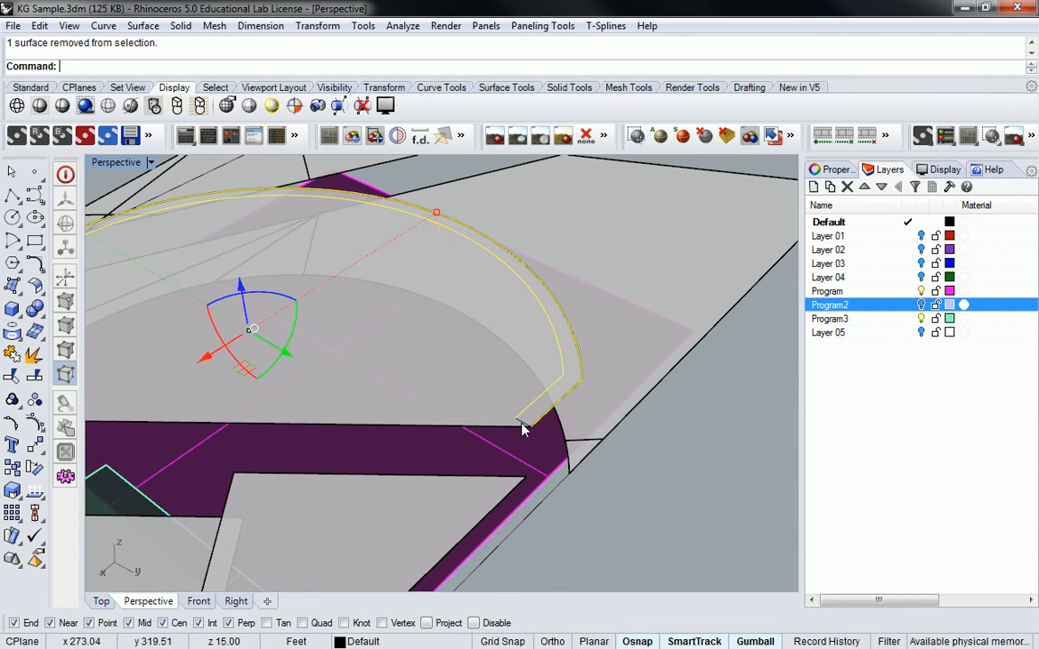
scroll(491, 387, down, 4)
scroll(483, 357, up, 2)
text(Extrude)
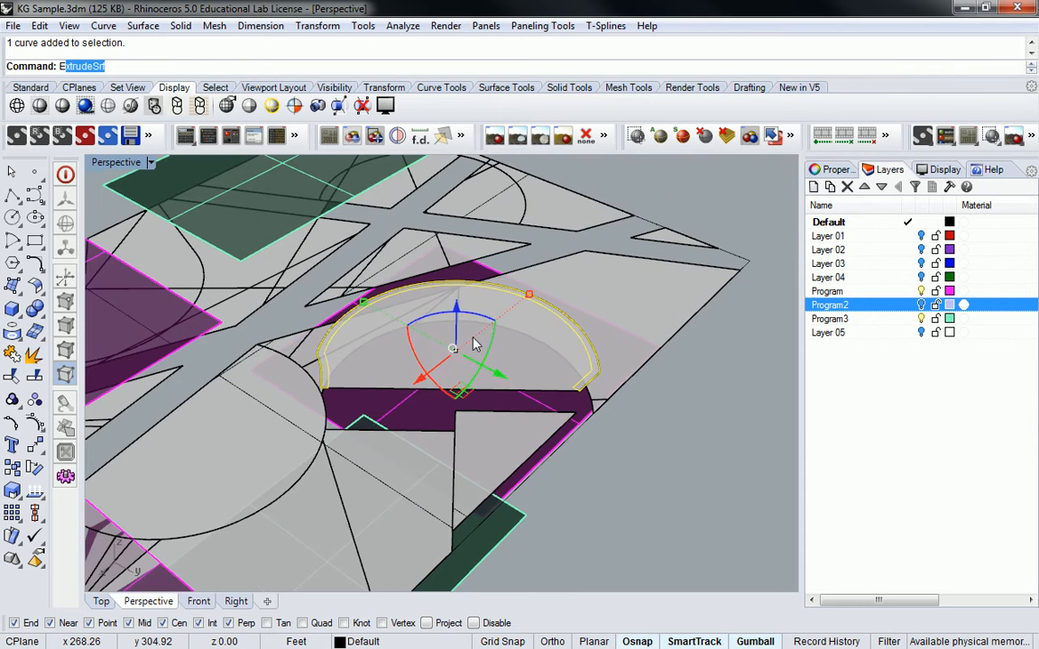
text(Crv)
key(Return)
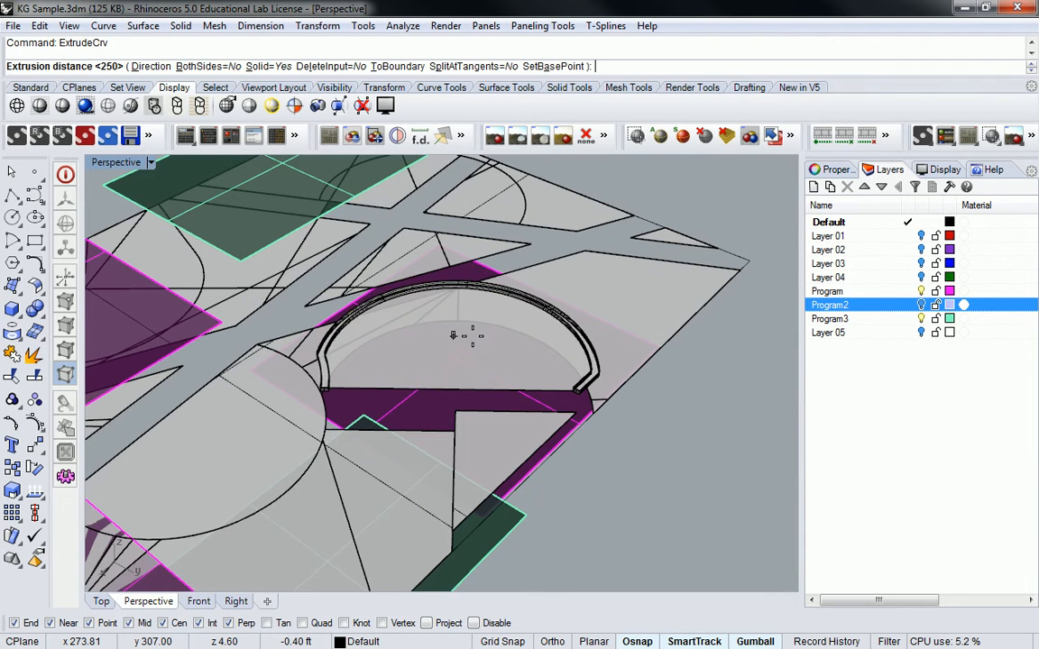
click(266, 66)
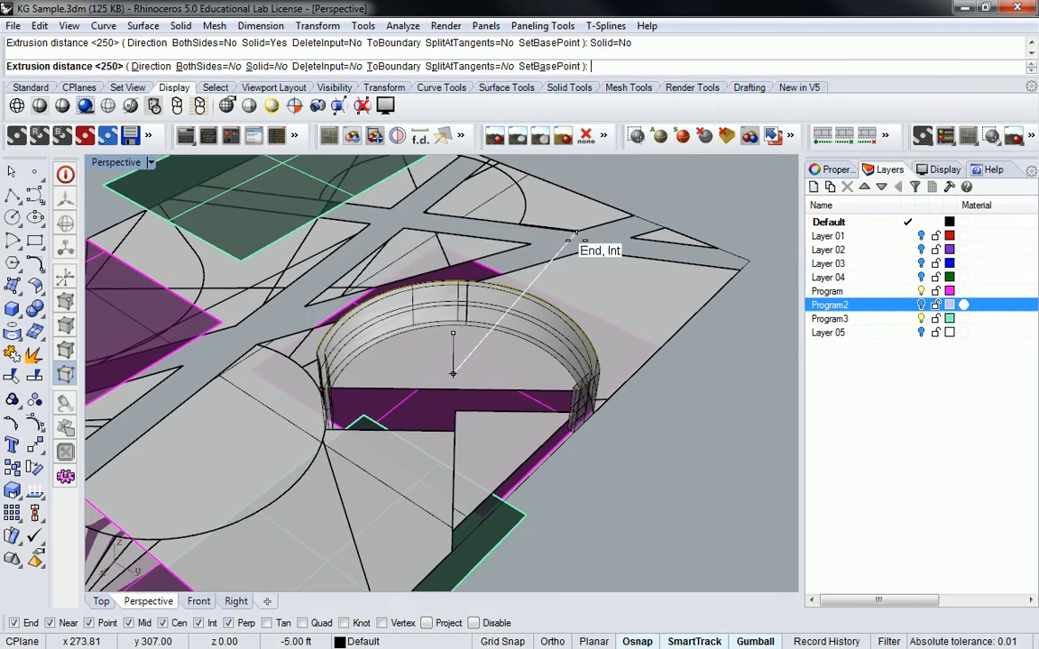
right_drag(642, 273, 548, 388)
scroll(547, 387, up, 3)
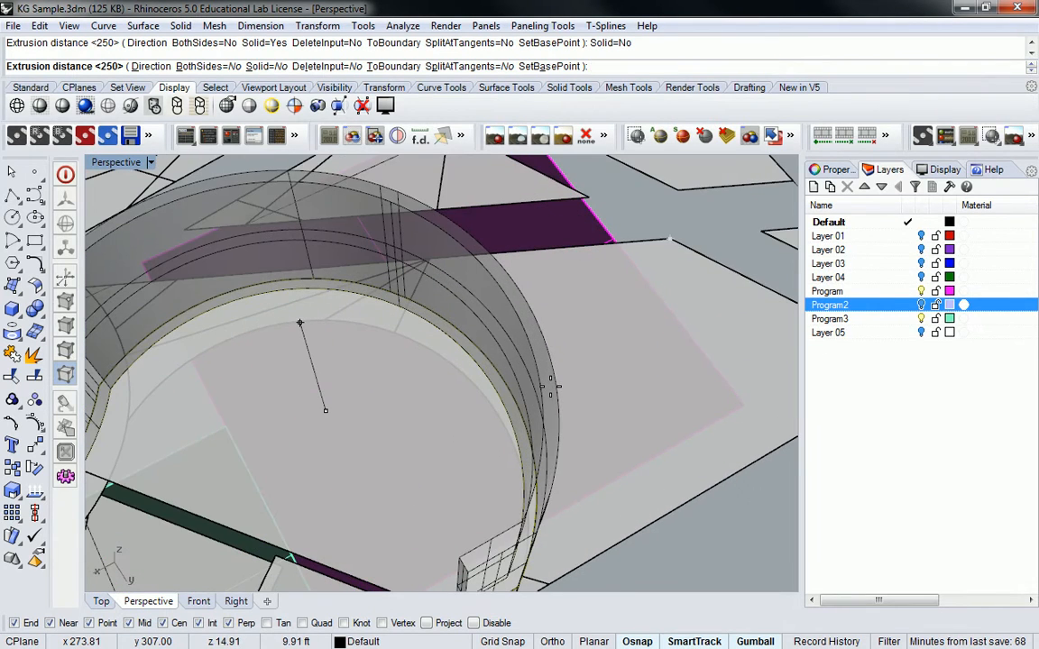
scroll(550, 386, down, 2)
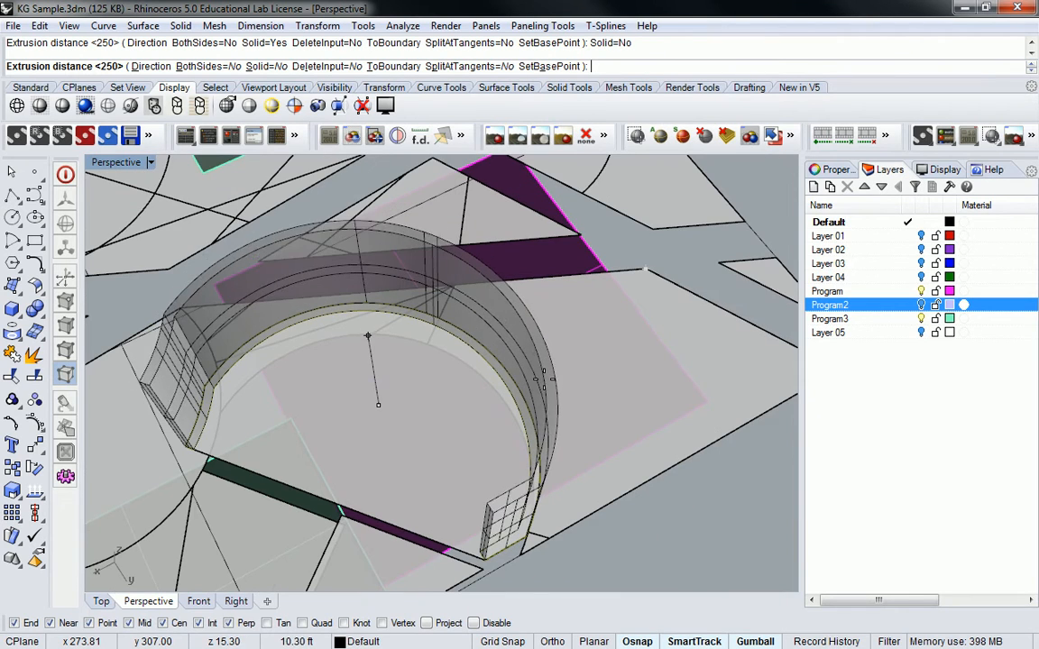
right_drag(550, 375, 538, 290)
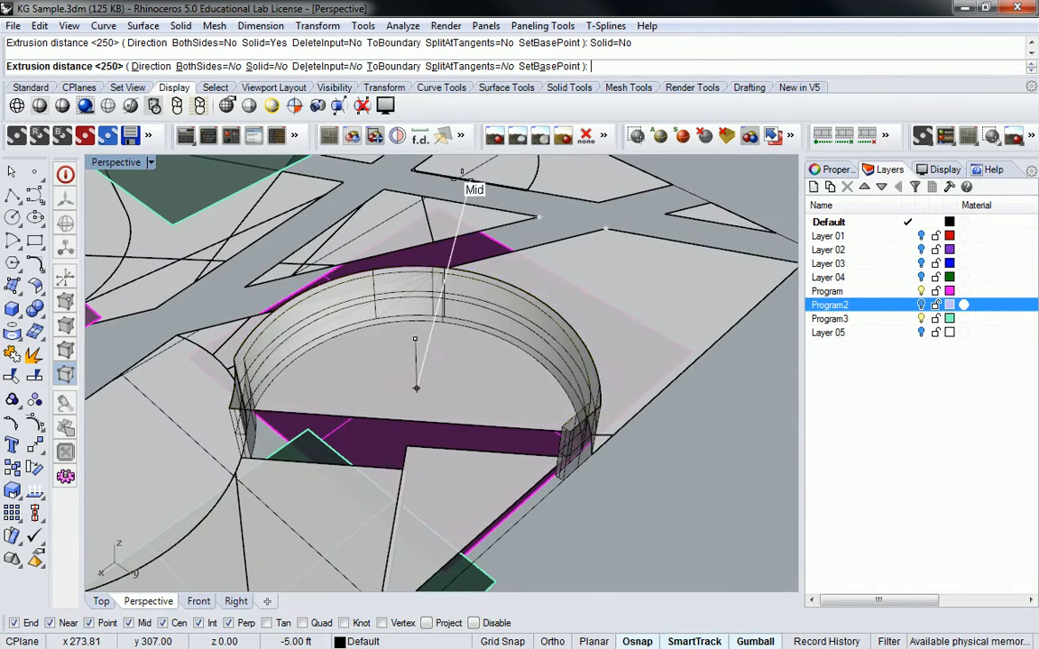
key(Escape)
right_drag(512, 246, 631, 238)
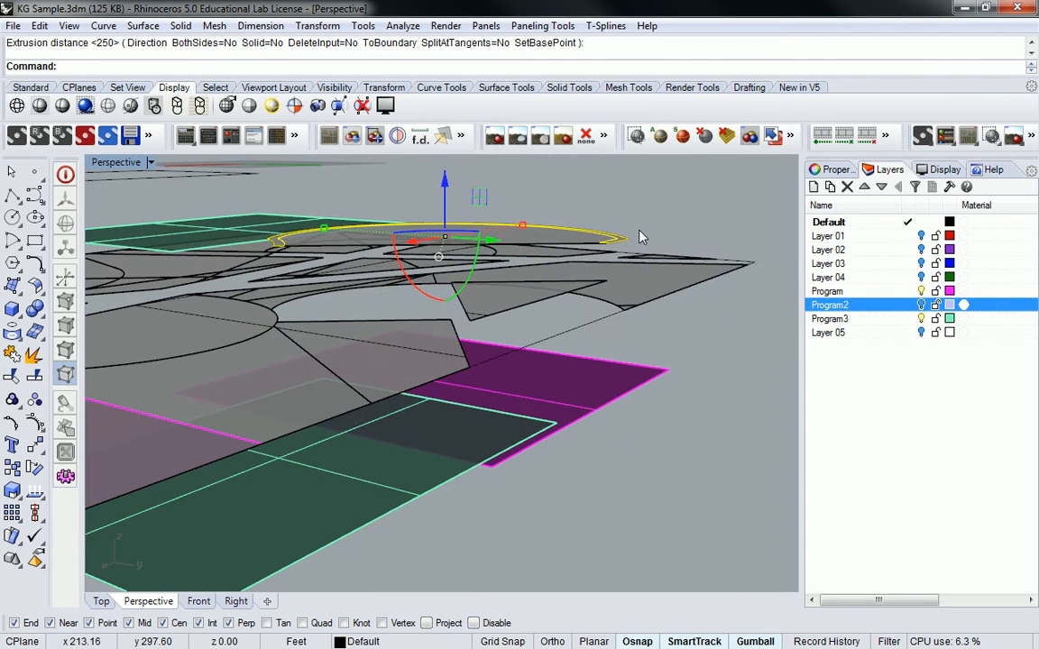
text(E)
key(Return)
key(Escape)
right_drag(638, 237, 616, 311)
click(615, 334)
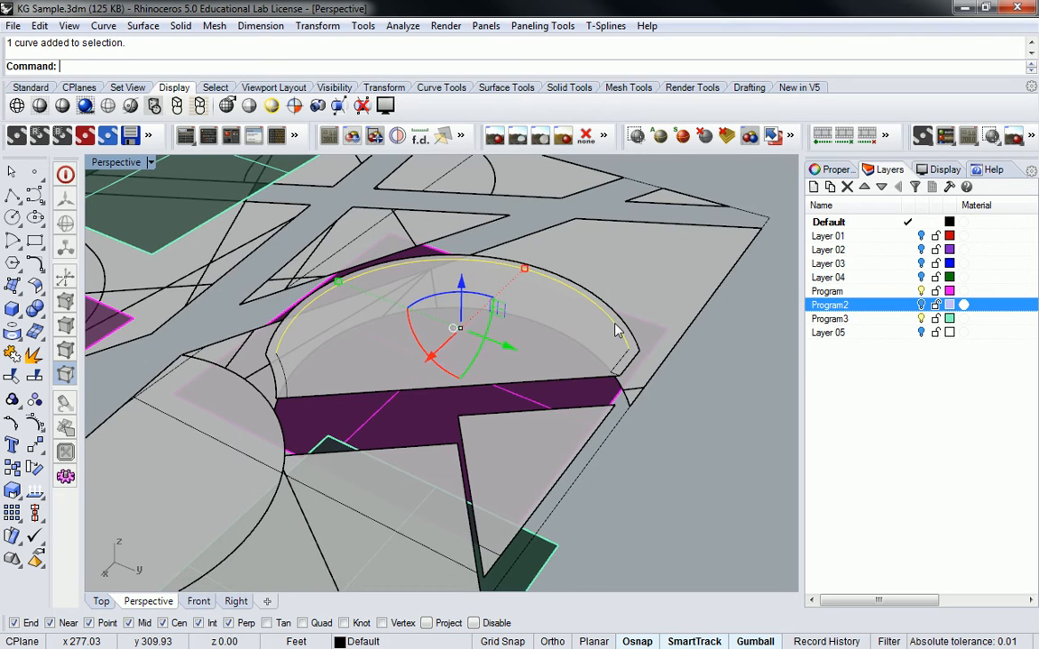
key(Escape)
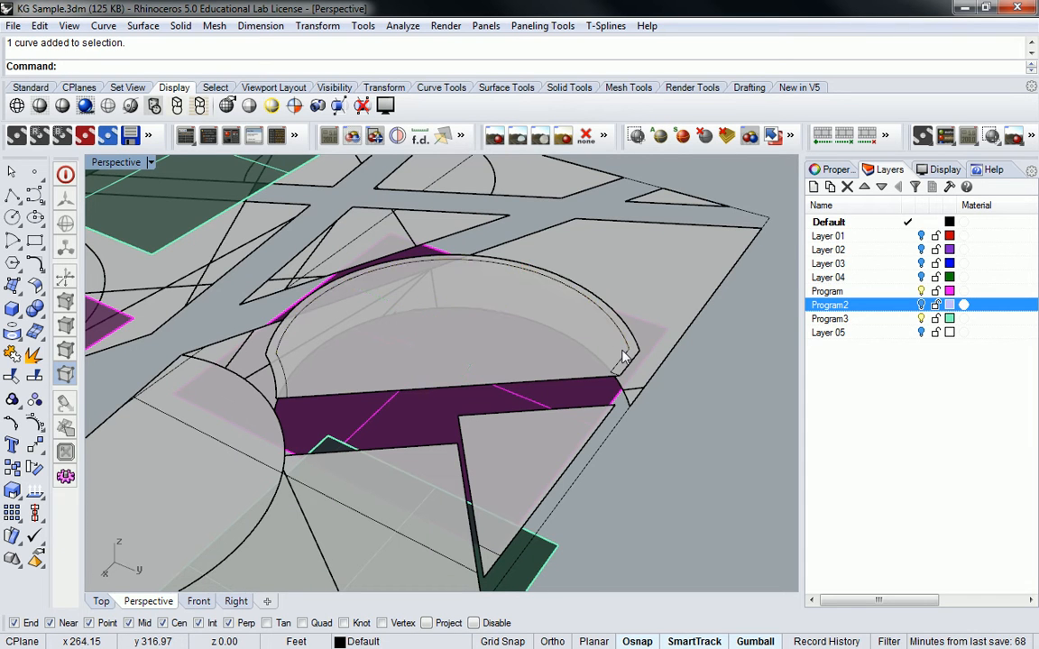
Select the straight offset, end line and outer edge at the strip's far end, together with the inner and outer arcs.
scroll(626, 350, up, 4)
click(631, 358)
scroll(604, 421, up, 2)
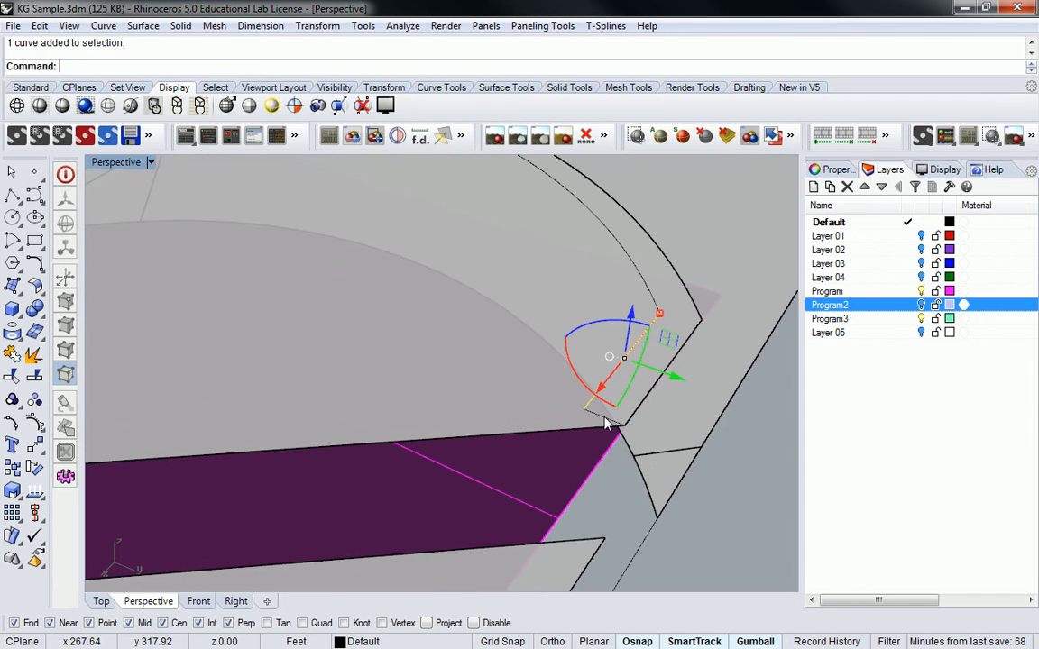
click(609, 422)
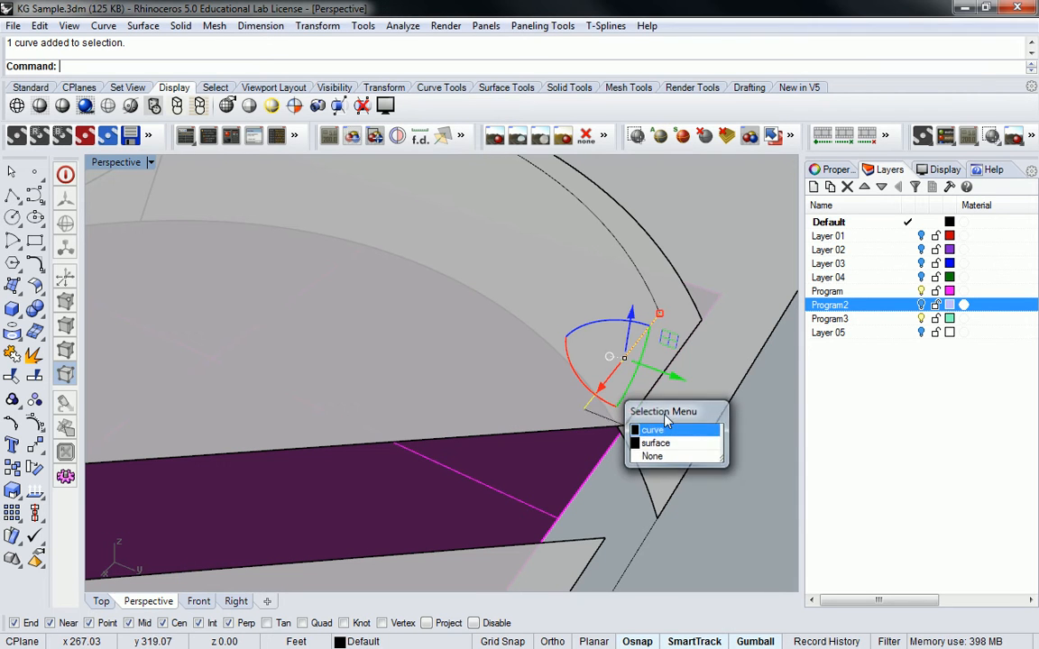
click(649, 429)
click(747, 367)
shift+click(682, 280)
click(733, 320)
Add the two short curves and short end line near the neighbouring circle to the selection, excluding the long straight edge.
right_drag(650, 291, 185, 322)
click(185, 322)
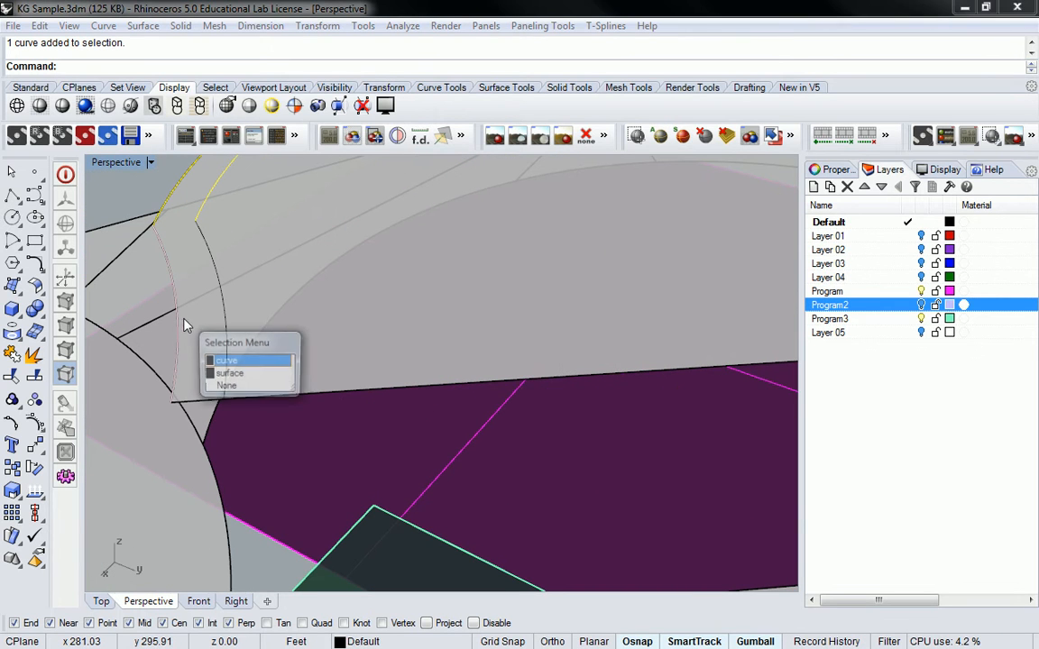
click(236, 360)
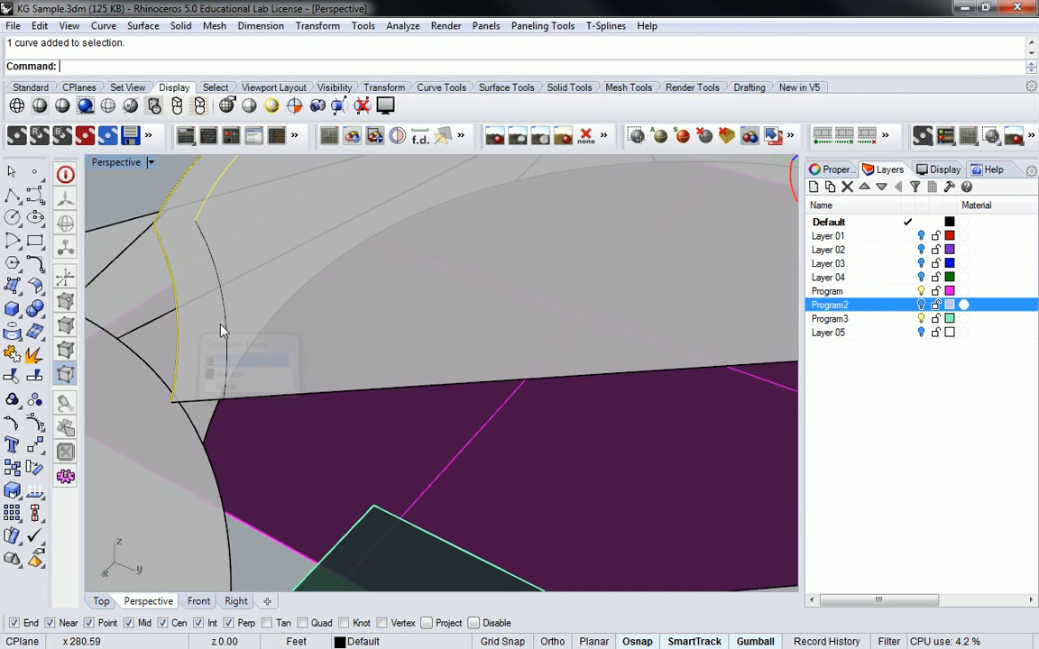
shift+click(212, 397)
click(271, 416)
scroll(266, 371, down, 8)
scroll(266, 374, up, 7)
ctrl+click(267, 379)
ctrl+click(199, 378)
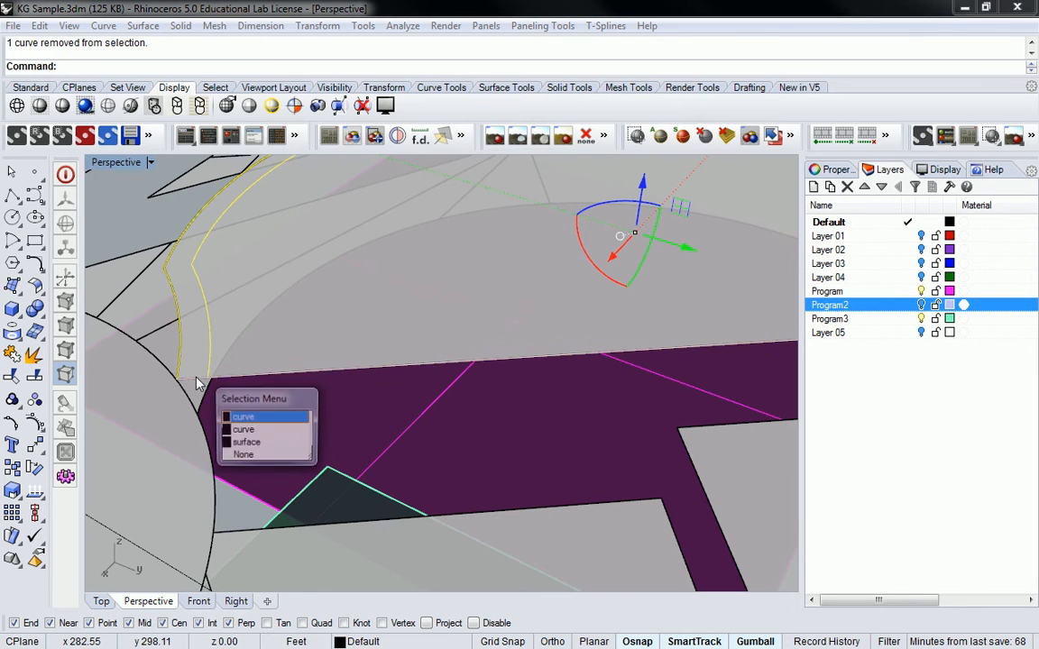
ctrl+click(236, 431)
key(Return)
Extrude the selected closed strip outline 4 feet upward as a solid wall with ExtrudeCrv.
right_drag(251, 398, 472, 295)
text(ExtrudeCrv)
key(Return)
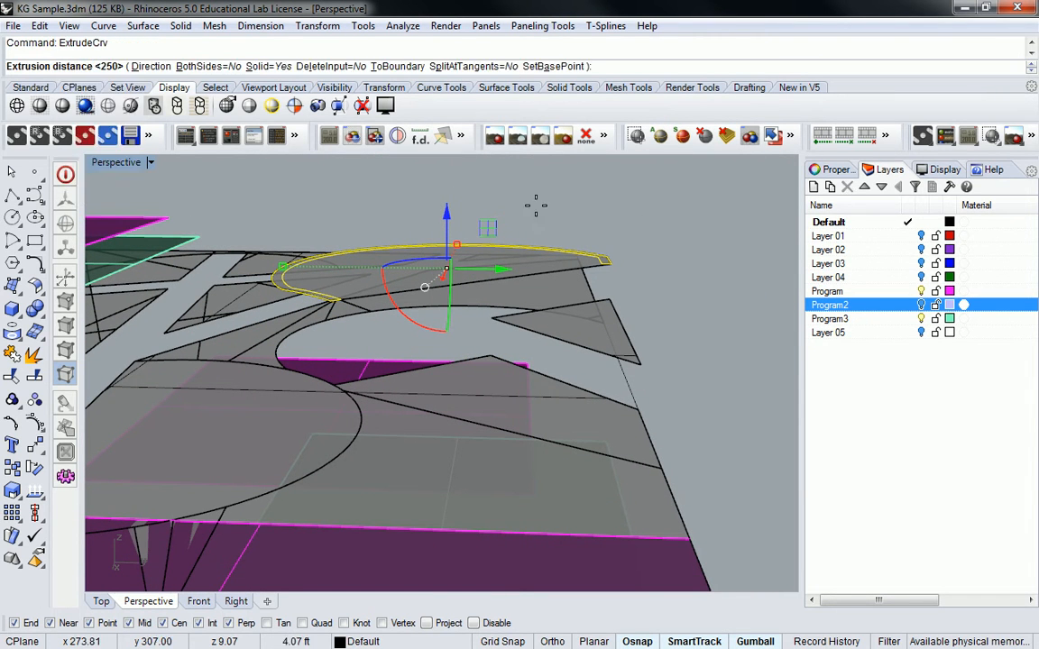
right_drag(475, 209, 487, 217)
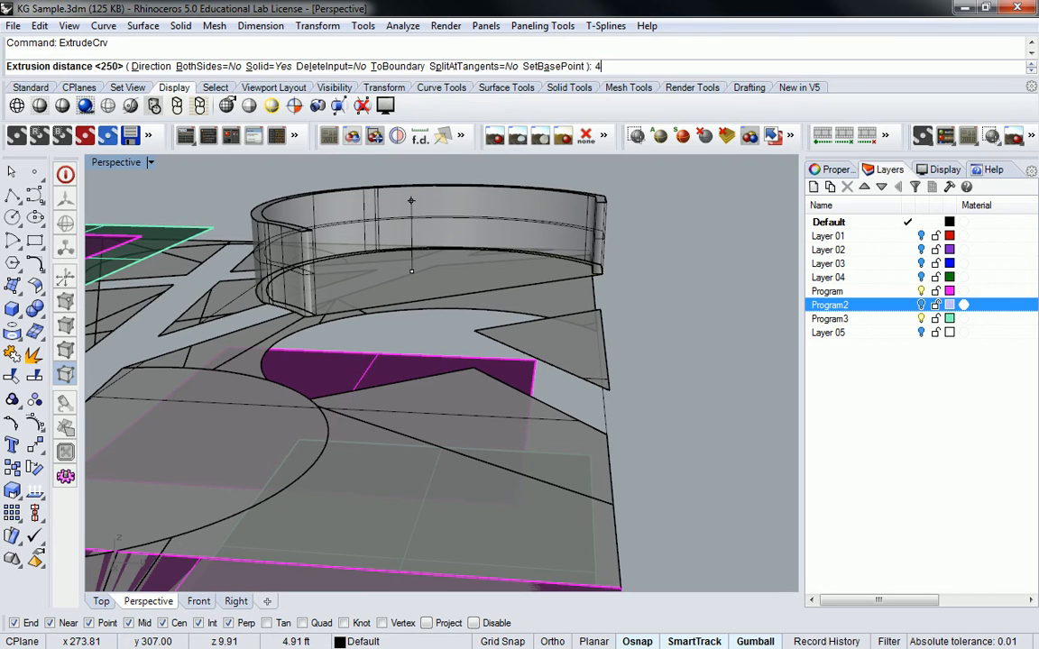
click(497, 206)
Examine the extruded curved wall from several sides and look closely at the raised surface's open straight edge.
right_drag(540, 239, 291, 316)
scroll(482, 274, down, 5)
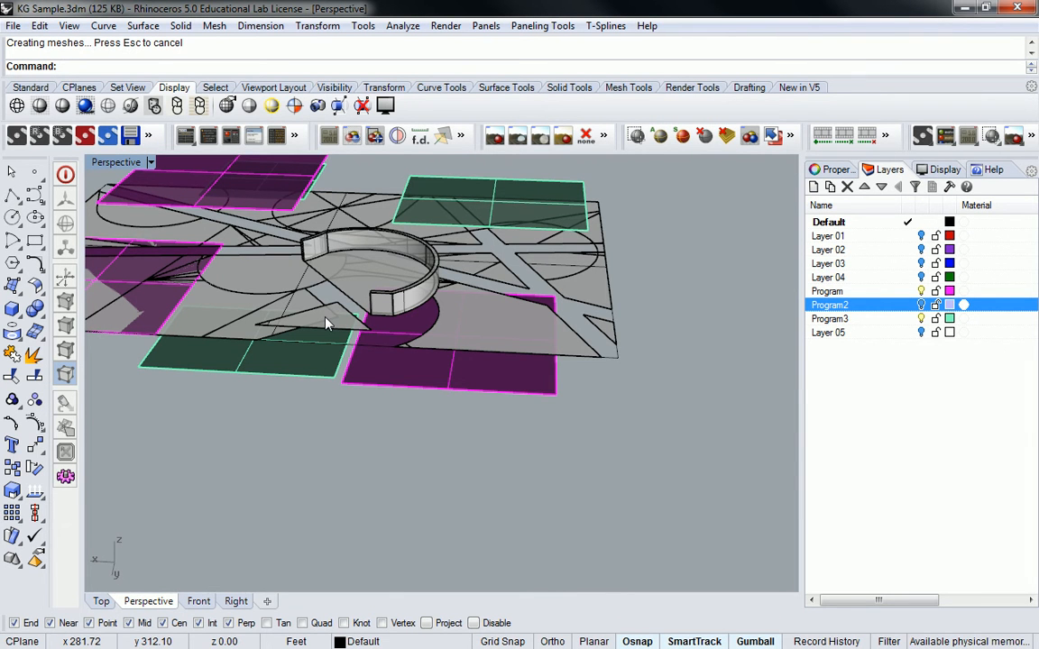
right_drag(327, 322, 382, 320)
scroll(382, 321, up, 5)
right_drag(338, 373, 544, 370)
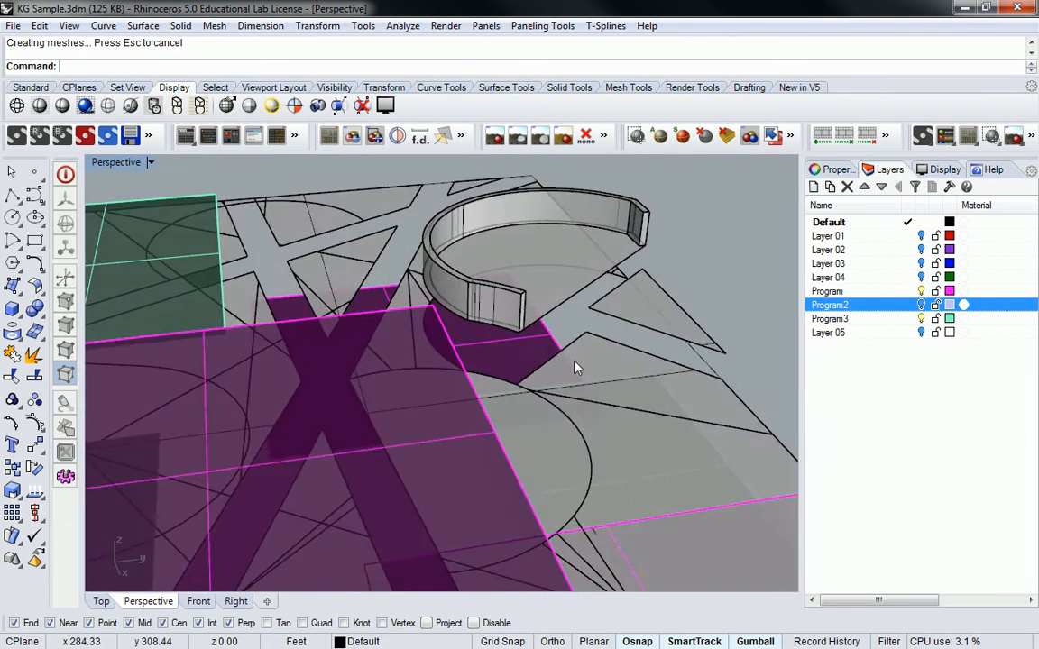
shift+right_drag(600, 344, 484, 352)
scroll(527, 283, up, 5)
right_drag(527, 283, 329, 331)
right_drag(336, 285, 424, 276)
Draw a vertical line from the lower triangular surface's corner up to the raised surface's straight edge.
click(386, 351)
text(line)
key(Return)
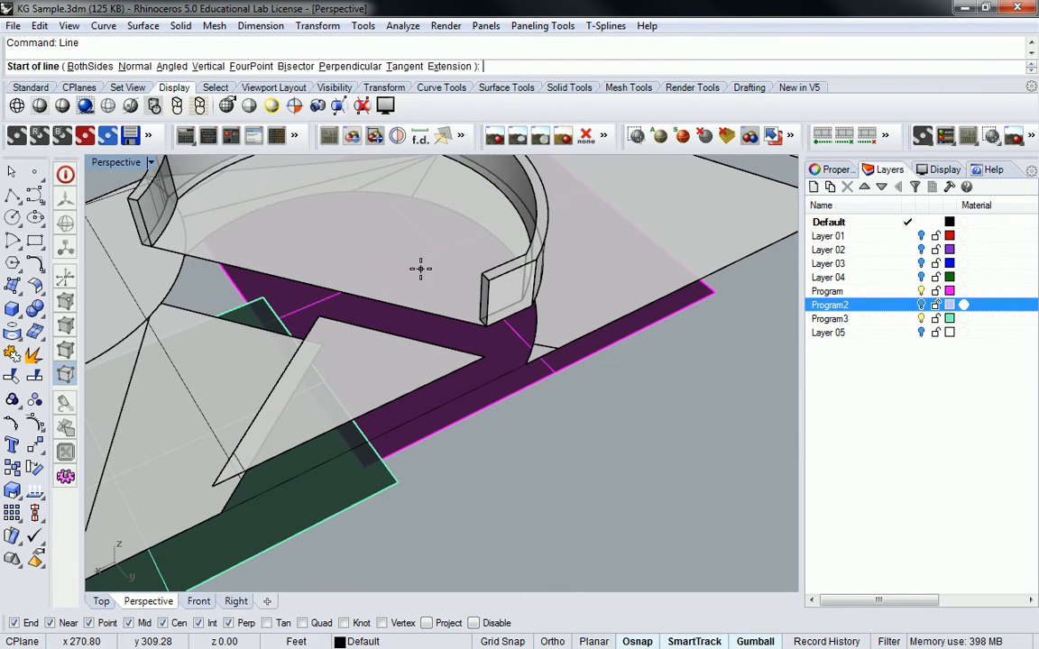
click(314, 311)
click(317, 277)
Draw a line along the raised surface's straight edge from the vertical line's upper end to the wall's end corner.
right_drag(319, 285, 372, 245)
key(Return)
click(327, 236)
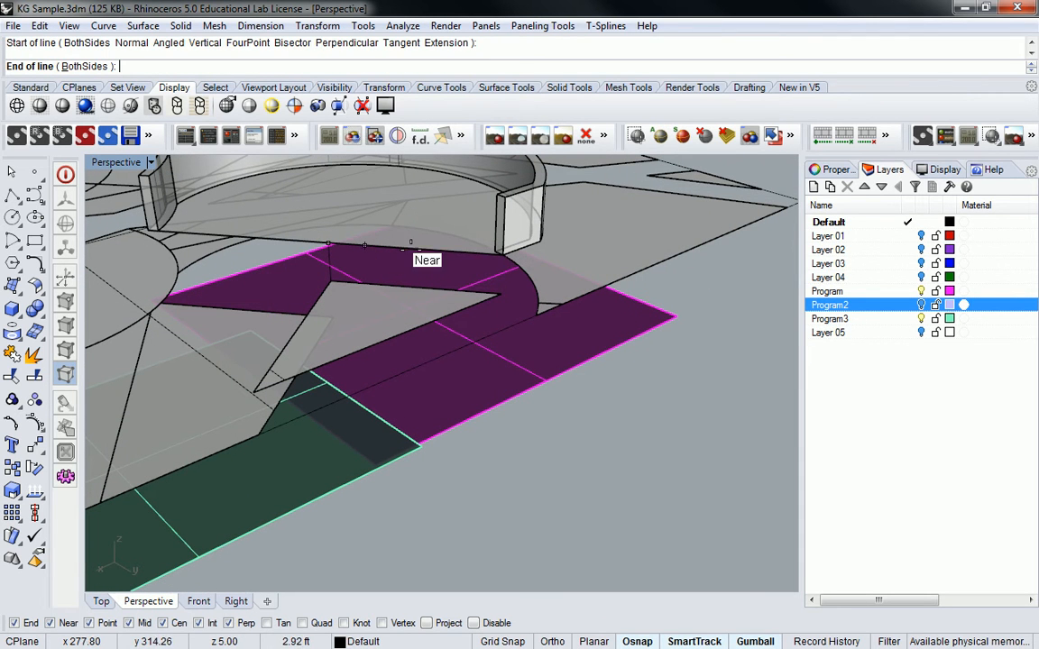
click(506, 250)
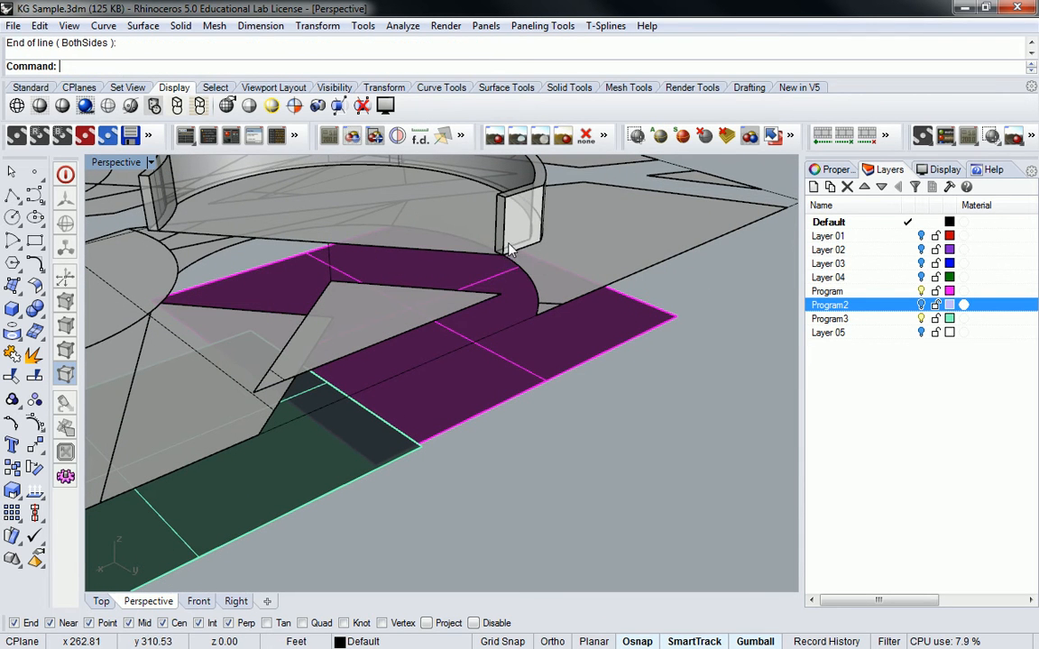
Select the line along the raised surface's straight edge and inspect it from a lower angle.
right_drag(509, 250, 446, 286)
click(449, 286)
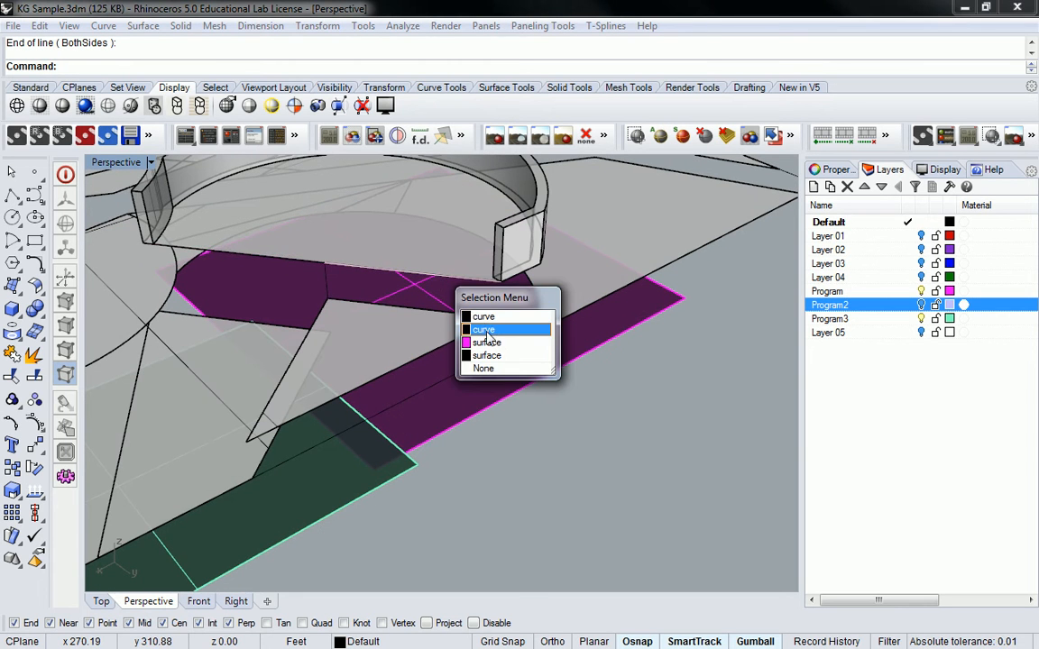
click(487, 331)
right_drag(556, 255, 460, 209)
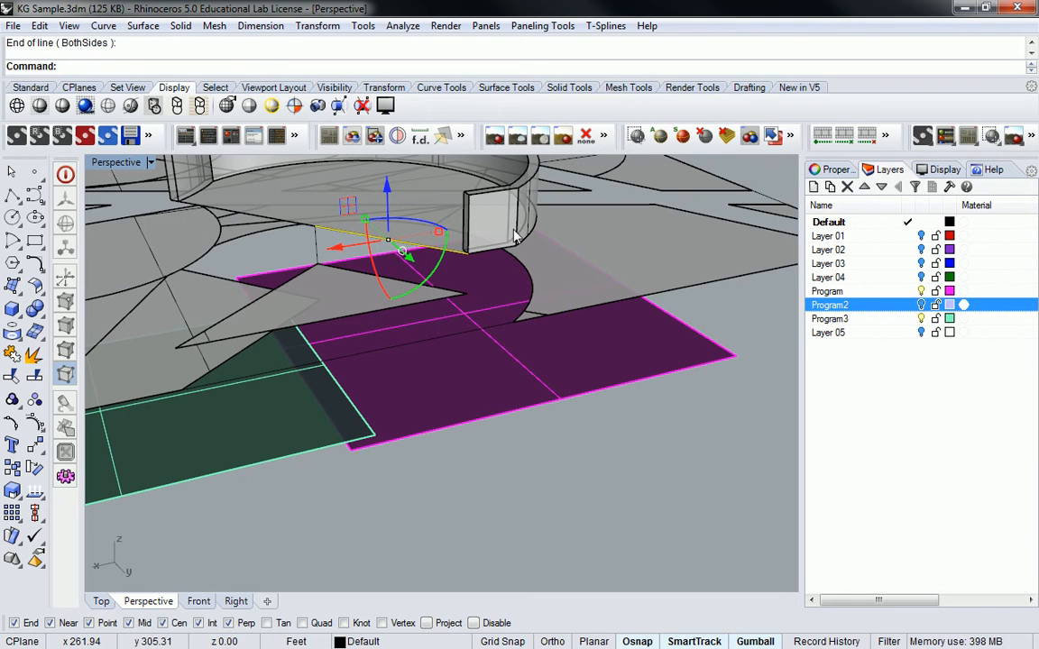
right_drag(419, 273, 410, 272)
key(Escape)
Measure the height between the raised surface's edge and the triangular surface's corner along the vertical line.
text(Distance)
key(Return)
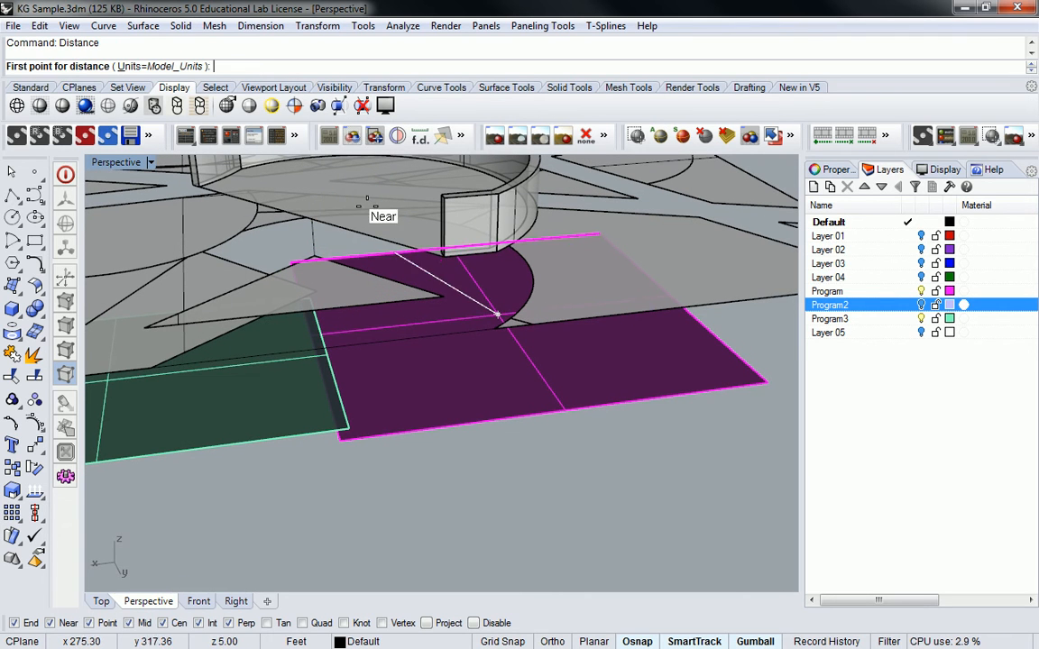
click(311, 218)
click(313, 258)
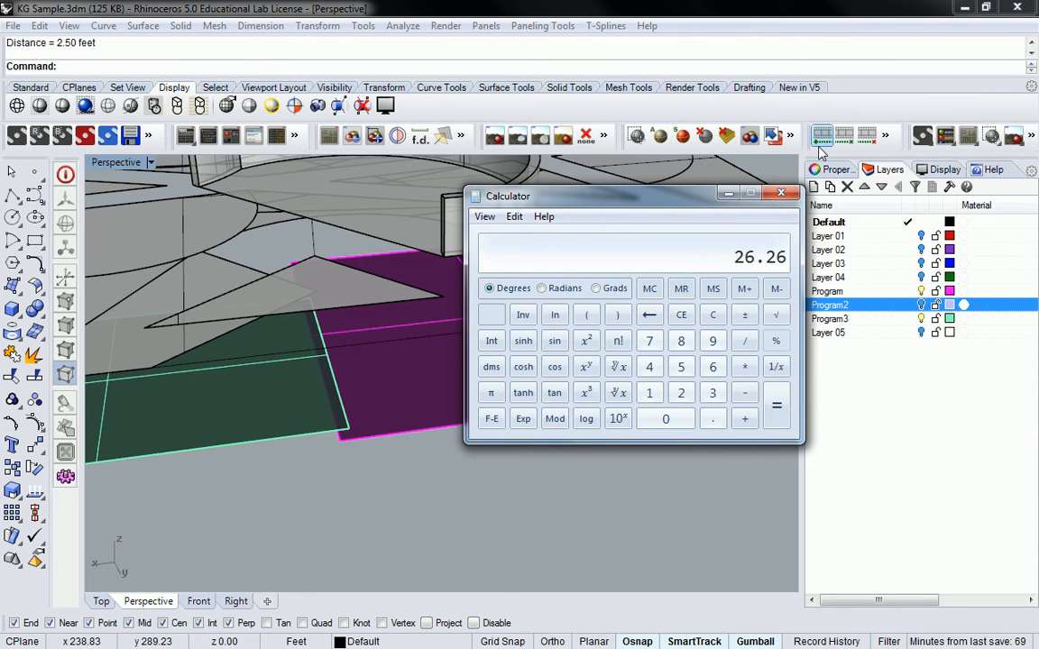
Switch to Calculator and divide 30 into equal parts, trying 7 as the divisor.
text(30/7)
key(Return)
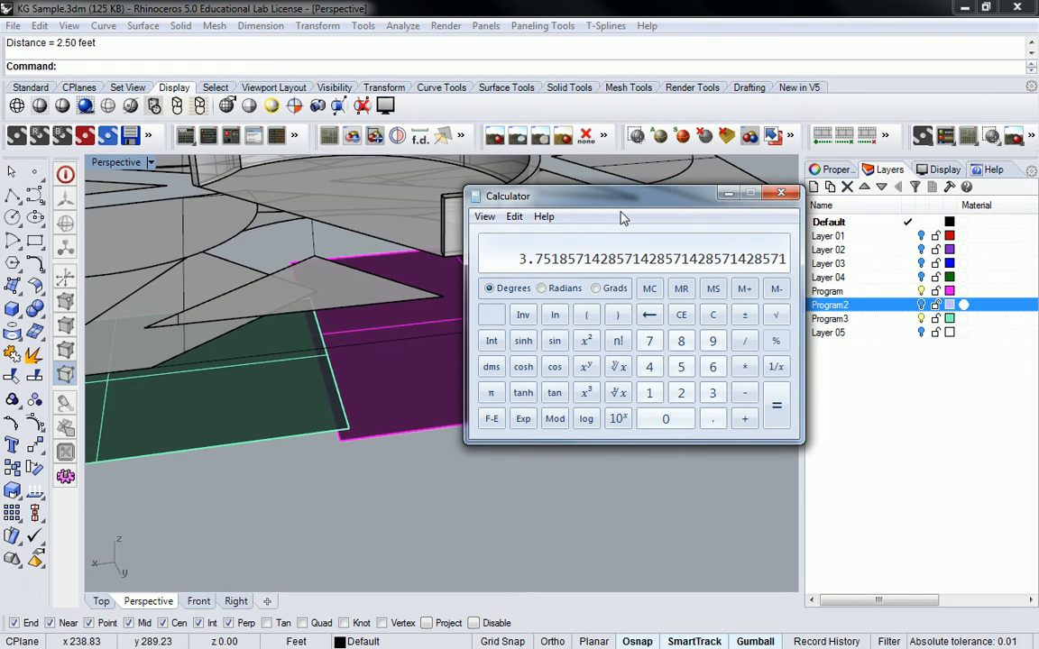
click(782, 195)
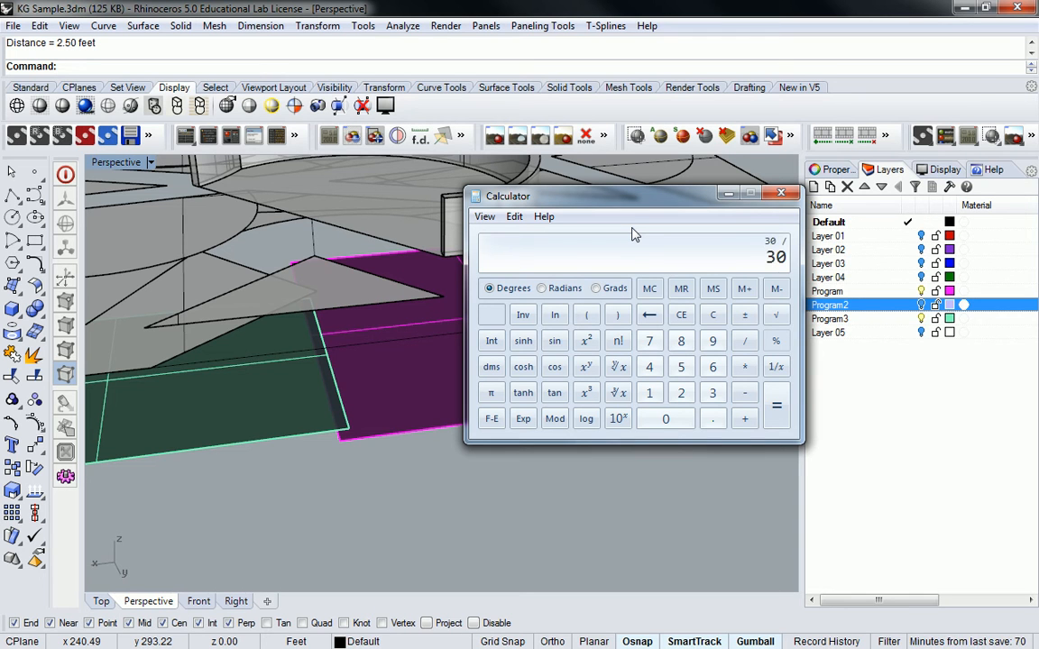
click(769, 18)
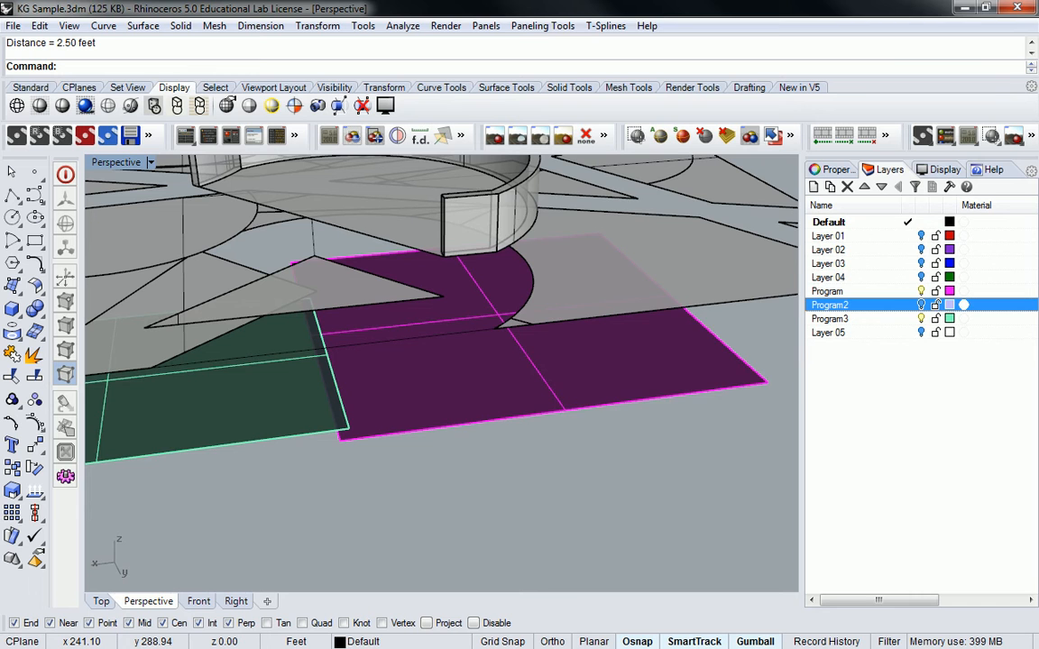
key(alt+Tab)
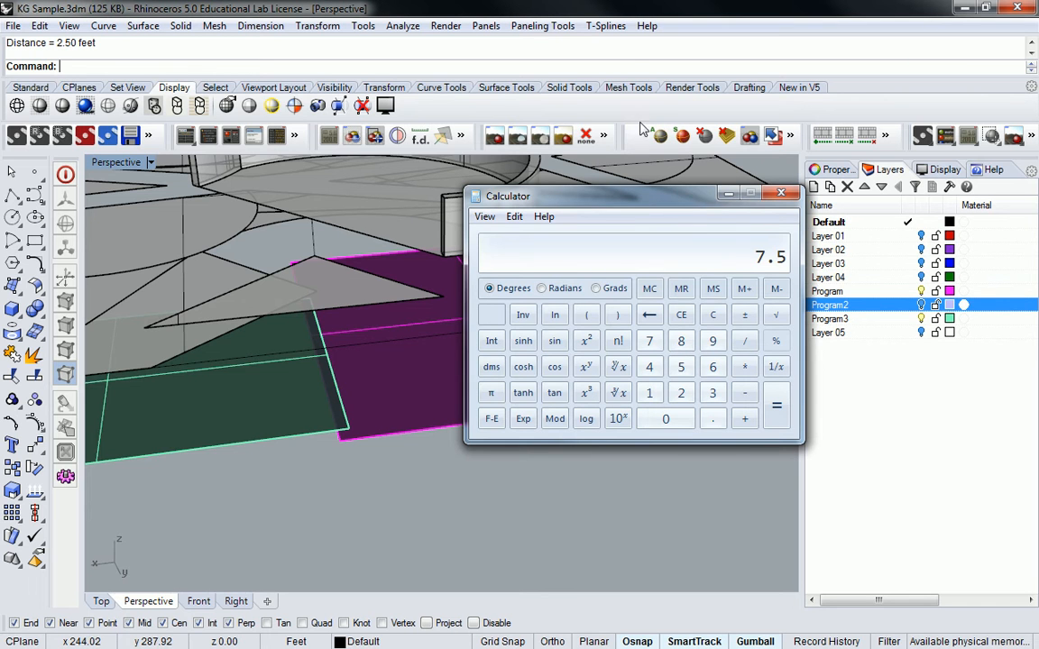
Return to Rhinoceros and extrude the line along the raised surface's straight edge vertically by 7.5 inches as a stair riser.
click(655, 8)
right_drag(431, 261, 686, 280)
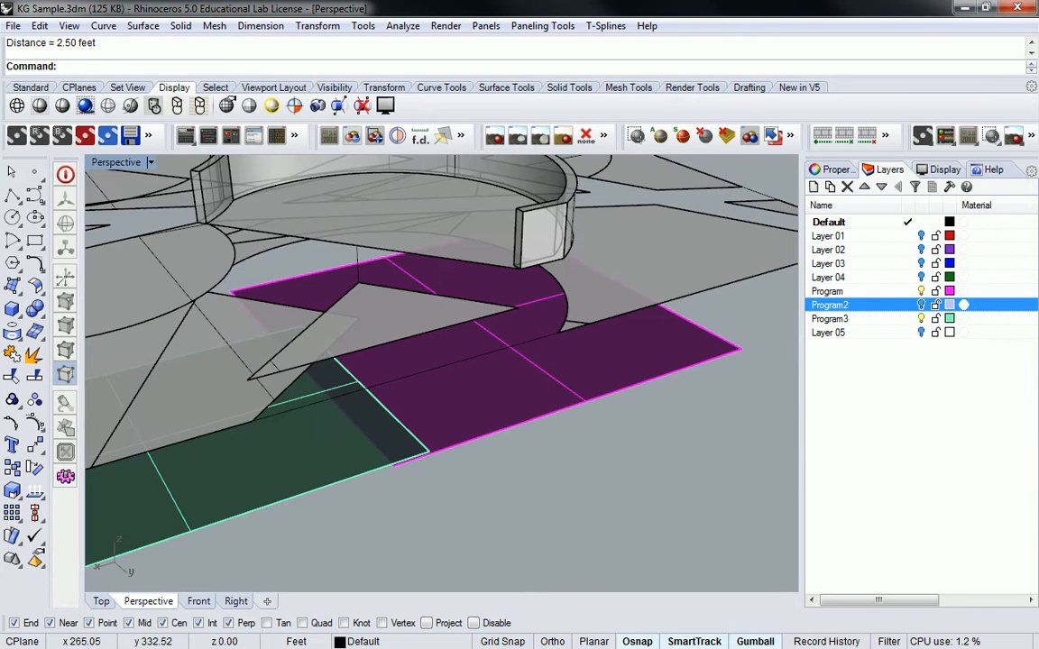
right_drag(376, 227, 400, 256)
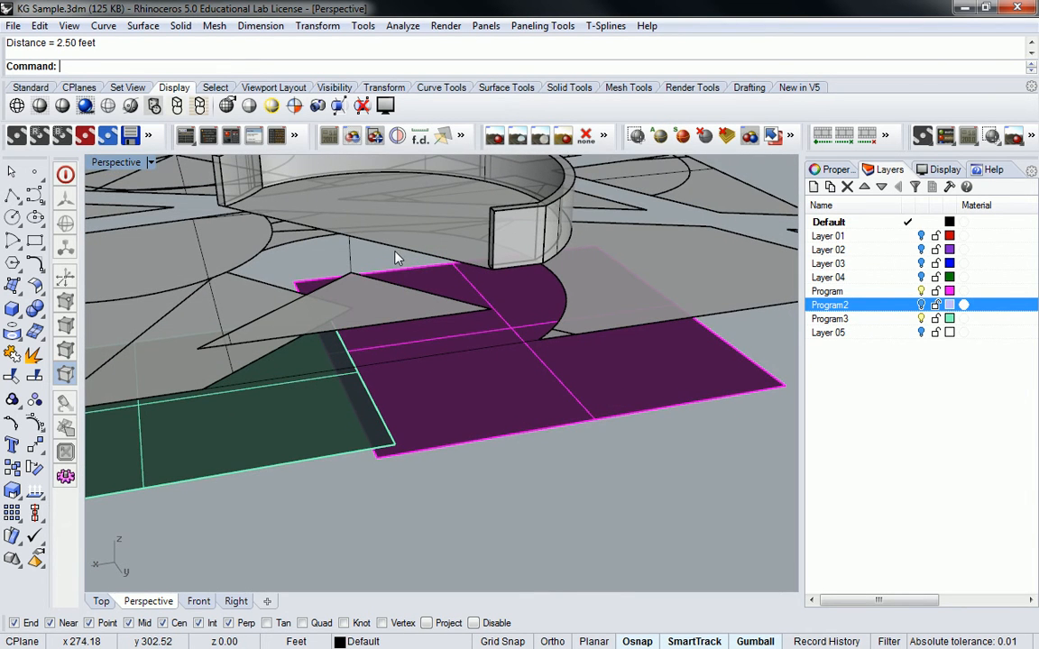
scroll(397, 258, up, 3)
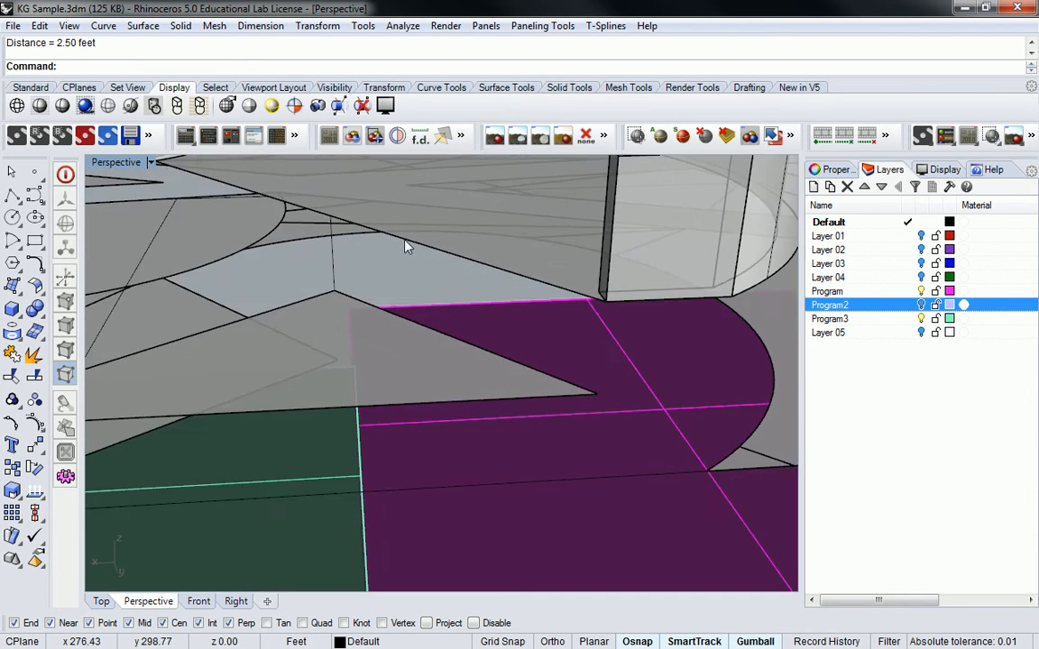
click(439, 250)
click(467, 300)
right_drag(418, 213, 380, 214)
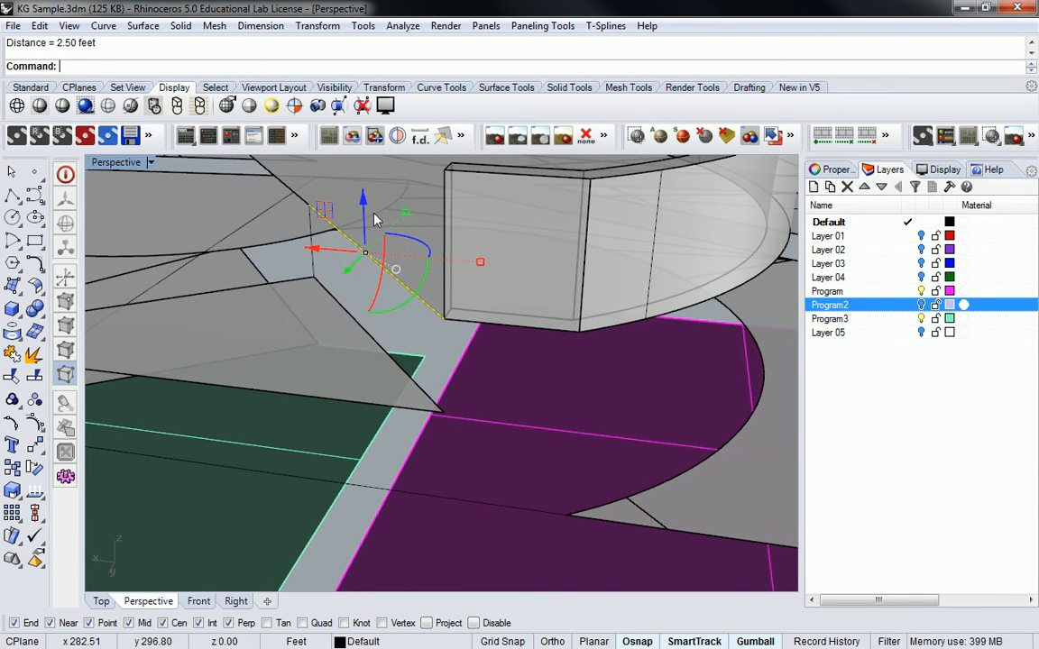
text(Crv)
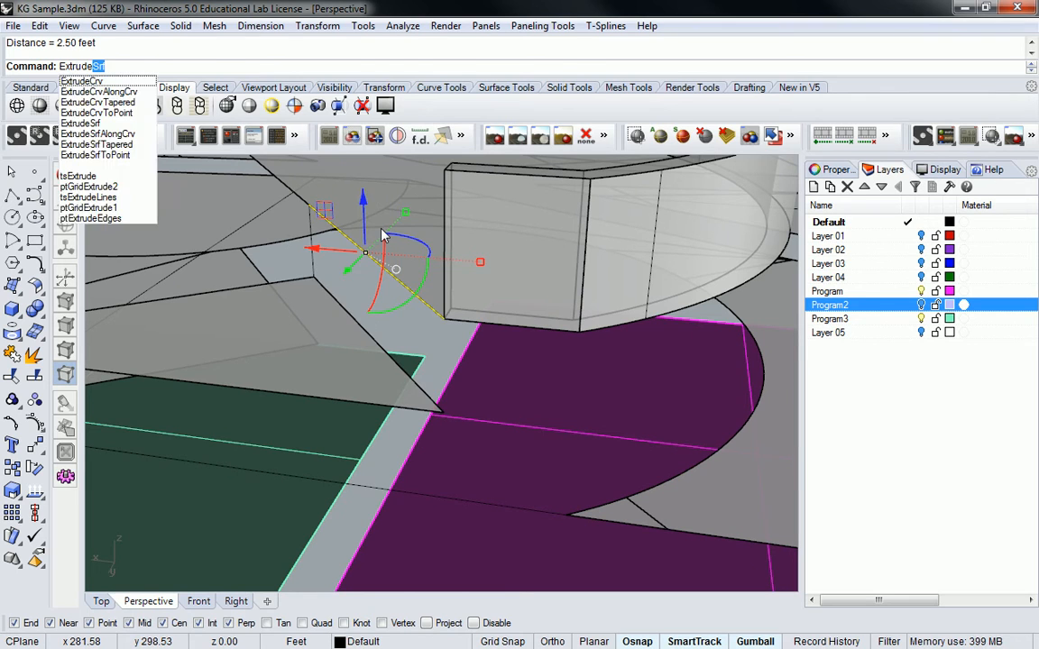
key(Return)
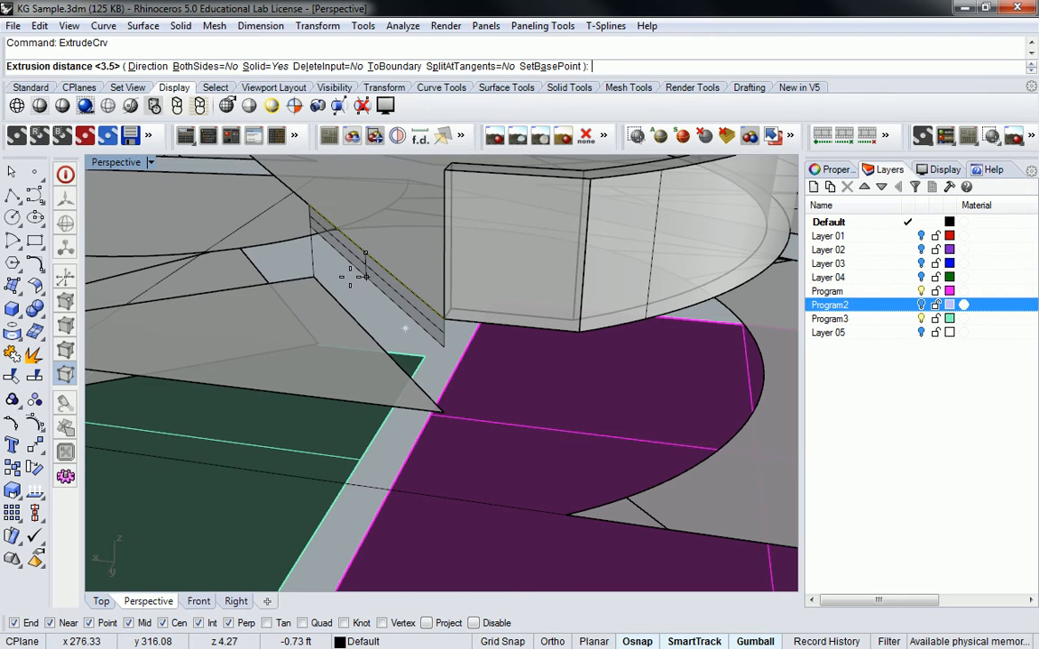
text(7.5)
key(Return)
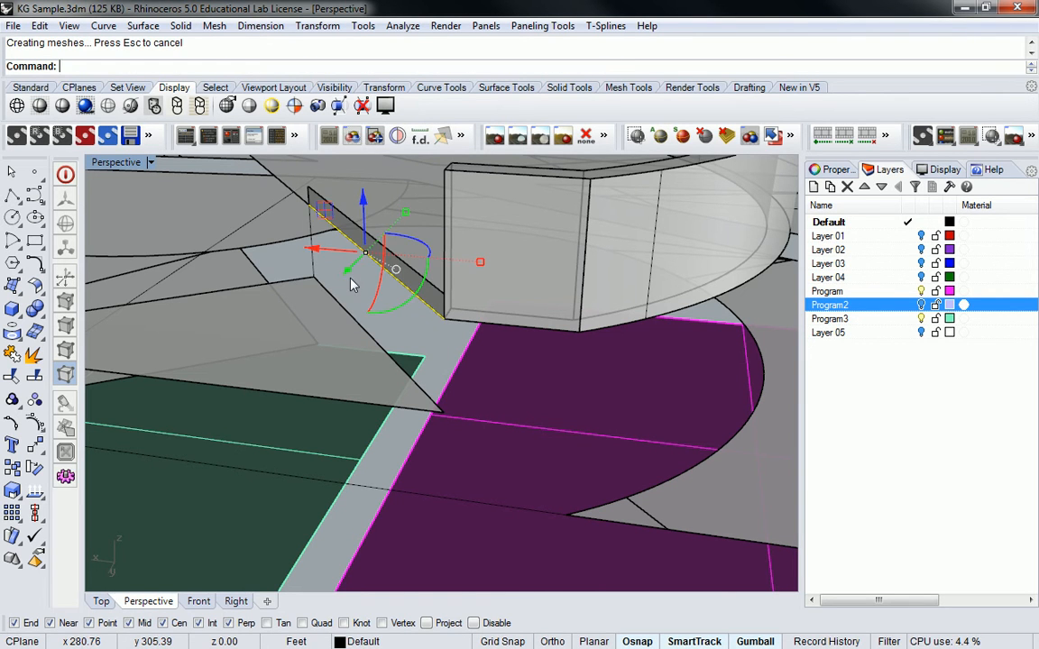
Move the extruded riser and its base line down 7.5 inches so the riser sits below the raised surface's edge.
click(372, 240)
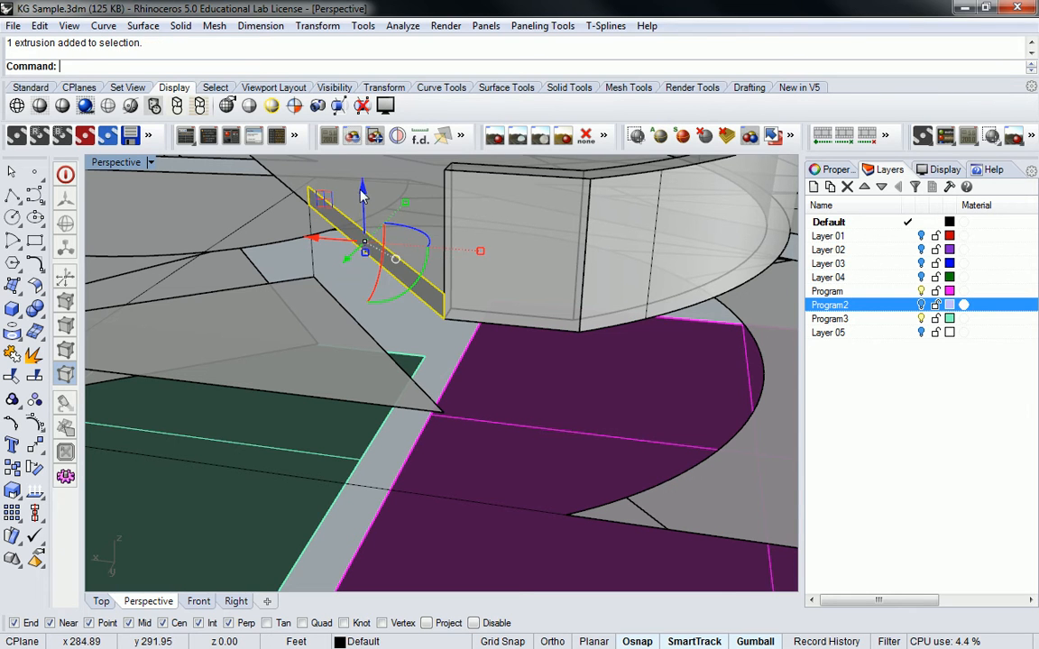
click(362, 189)
text(-7.)
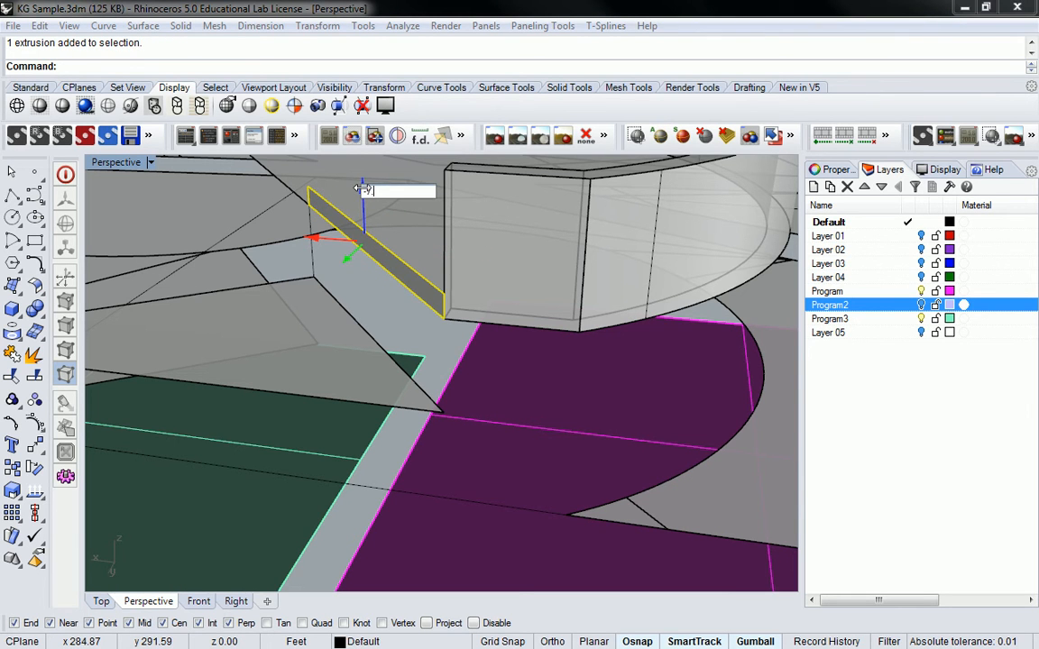
text(5)
key(Return)
right_drag(307, 210, 370, 250)
key(Escape)
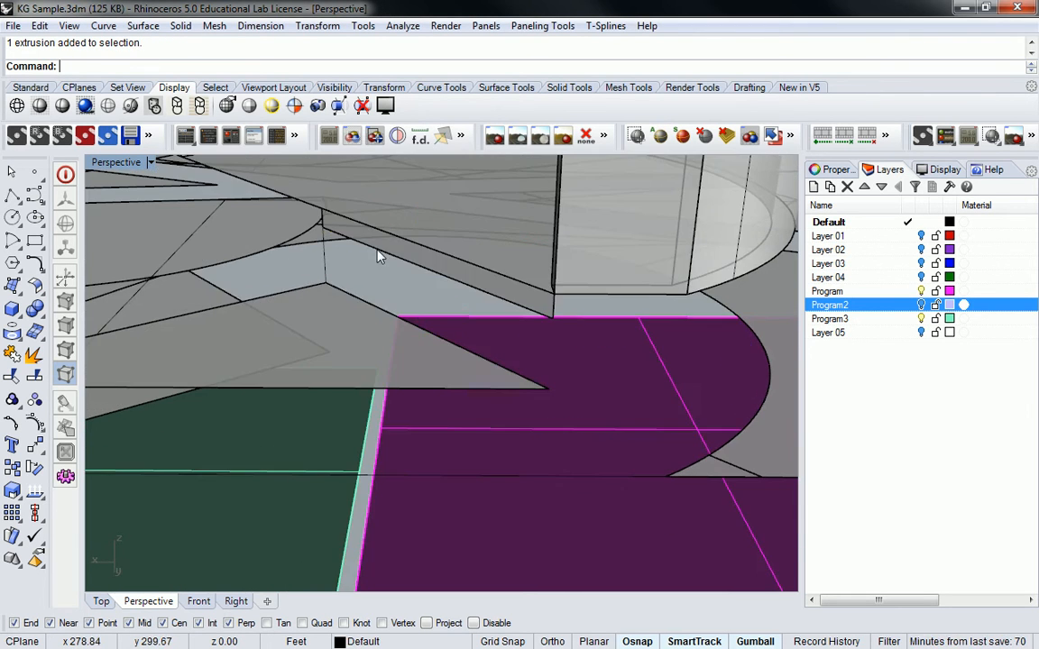
click(390, 258)
right_drag(445, 252, 440, 255)
text(Extrude)
key(Return)
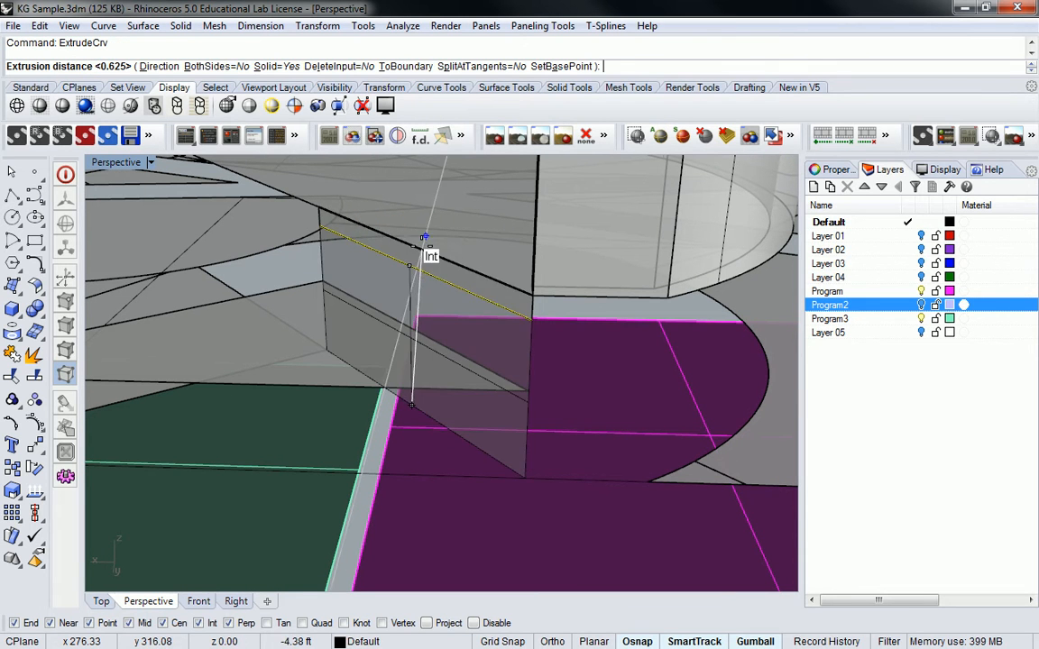
click(172, 68)
right_drag(457, 229, 444, 262)
click(358, 313)
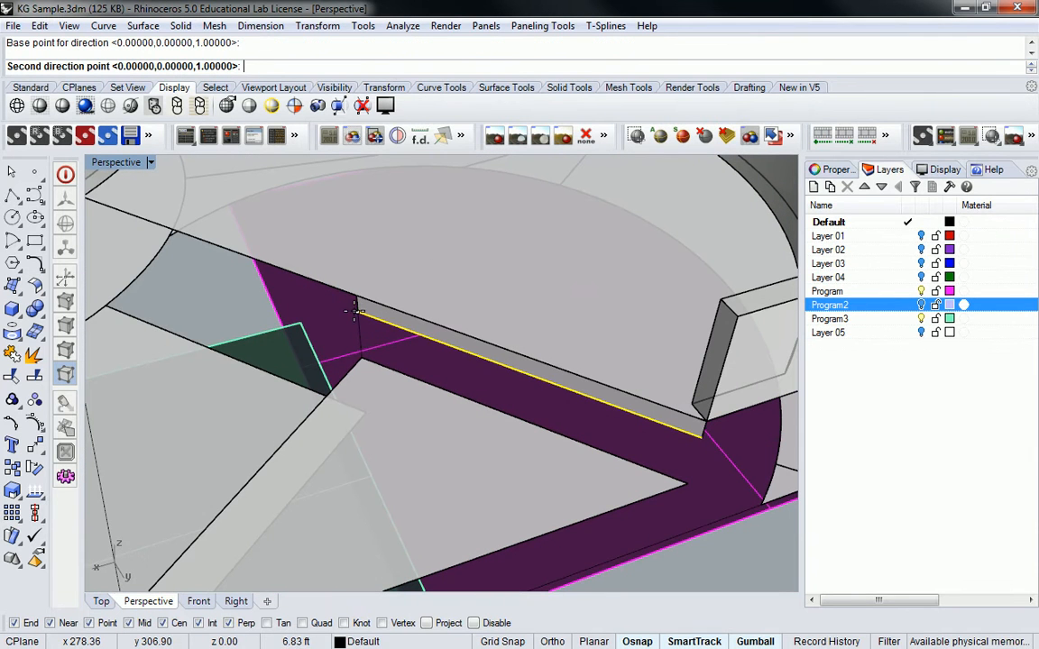
click(364, 367)
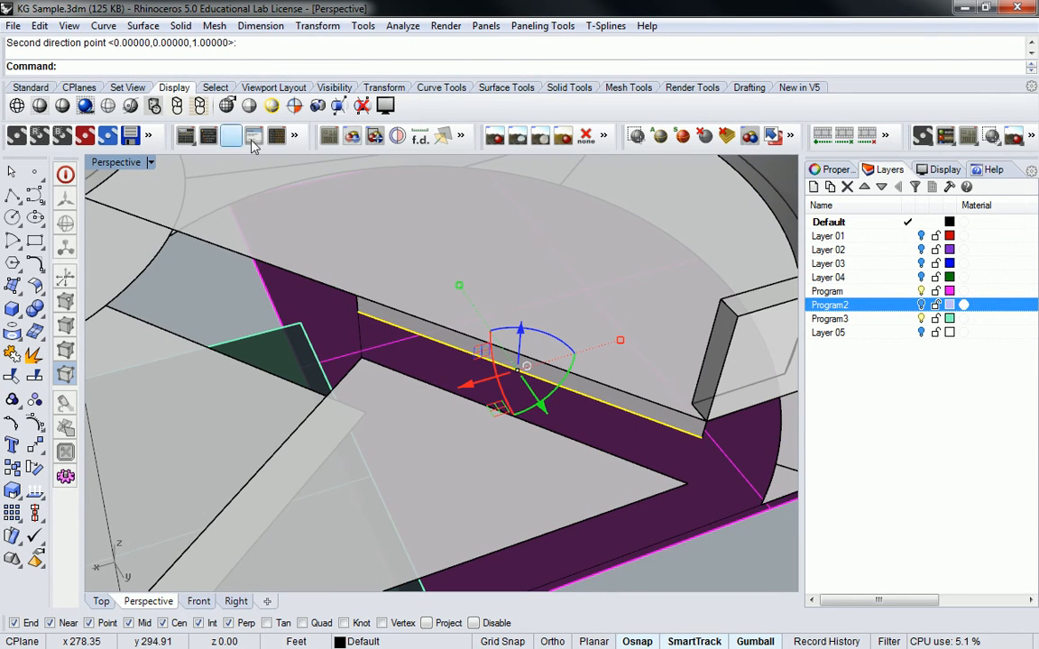
Extrude the riser's base line into a tread, directed from the triangular surface's corner under the riser along its side edge to the far corner.
text(ExtrudeCrv)
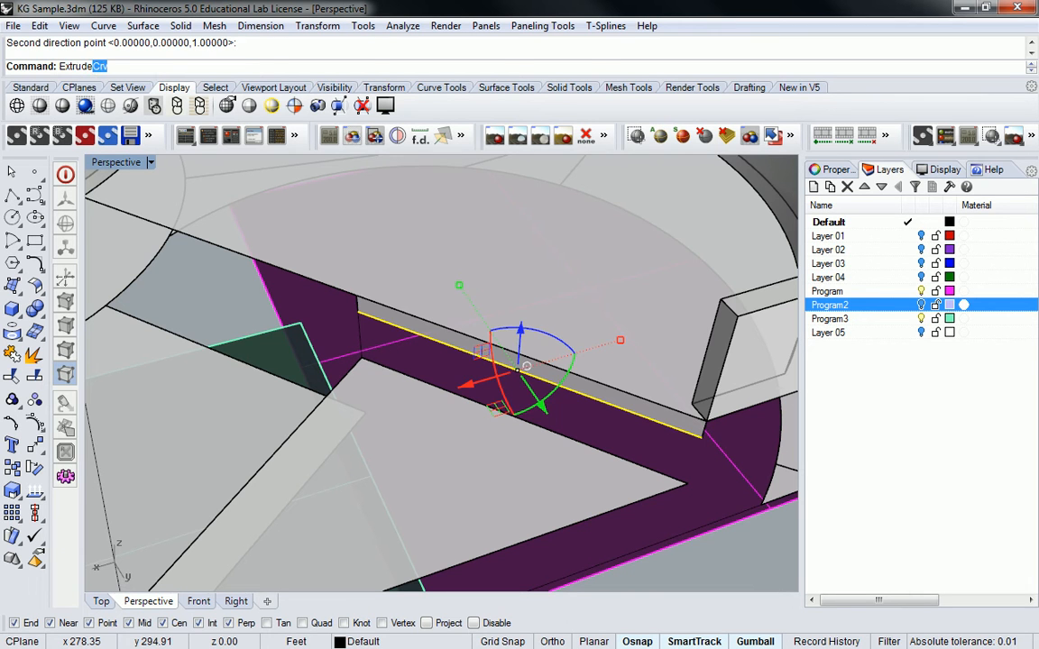
key(Return)
click(155, 67)
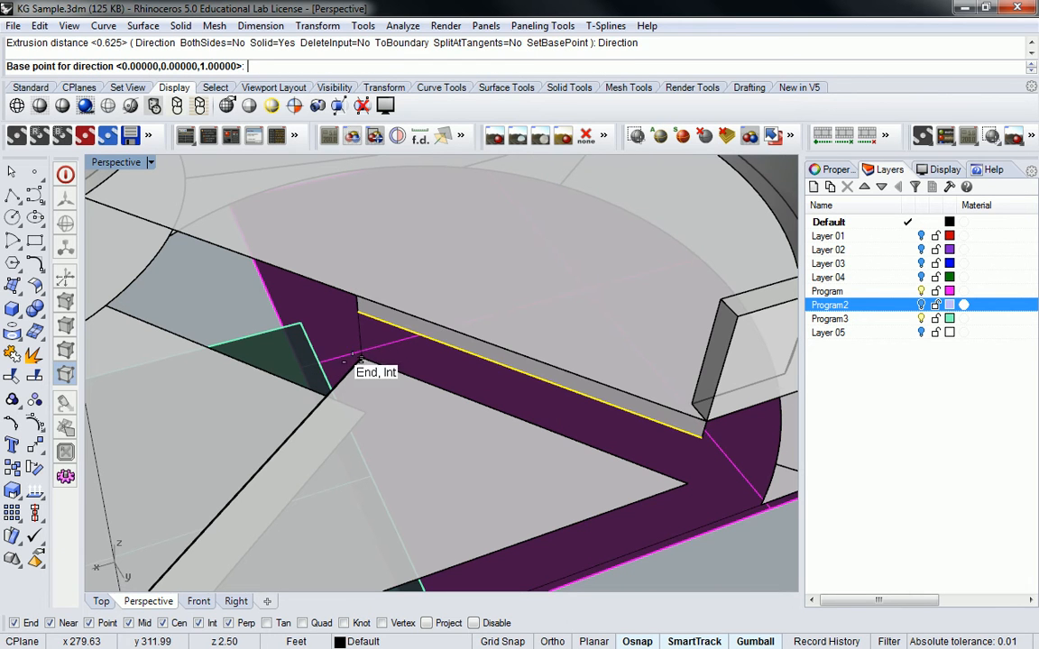
click(361, 359)
click(311, 397)
right_drag(325, 410, 286, 204)
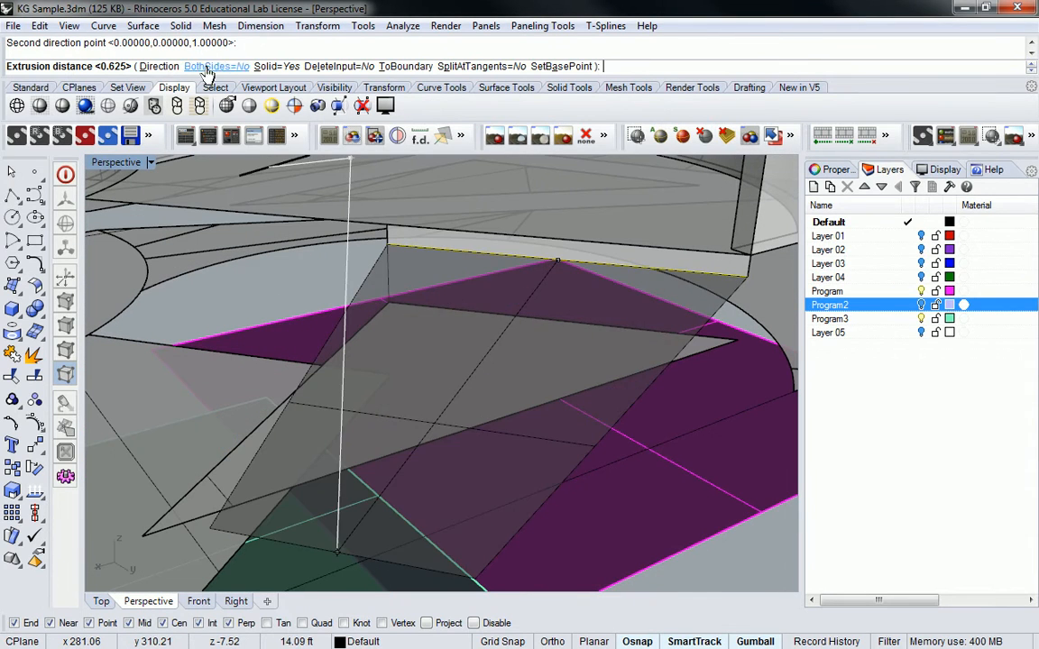
click(155, 67)
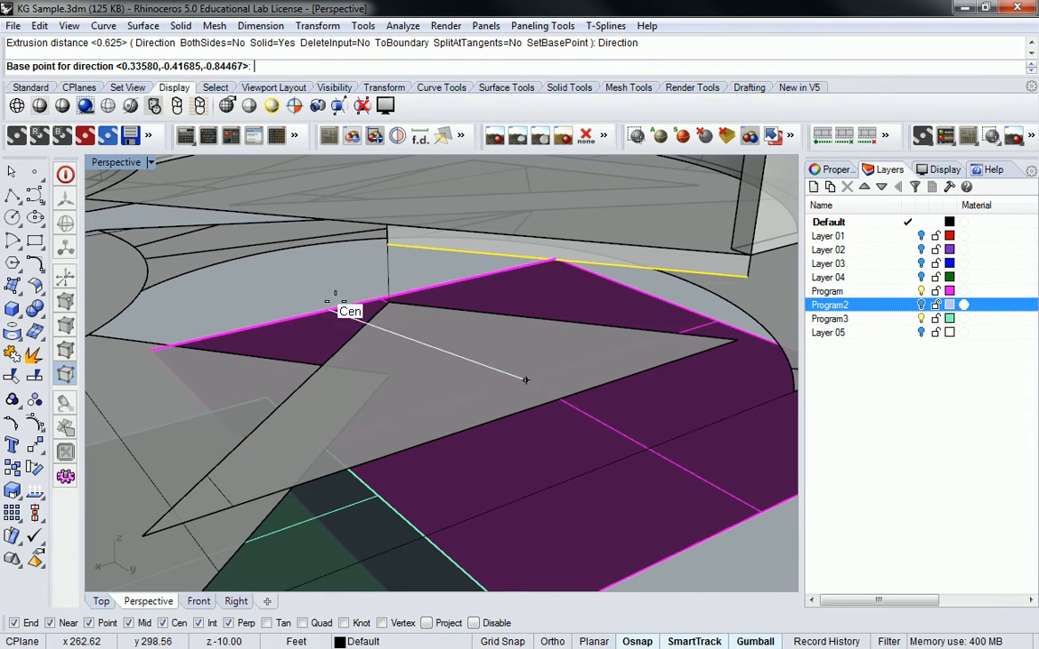
click(388, 302)
click(142, 536)
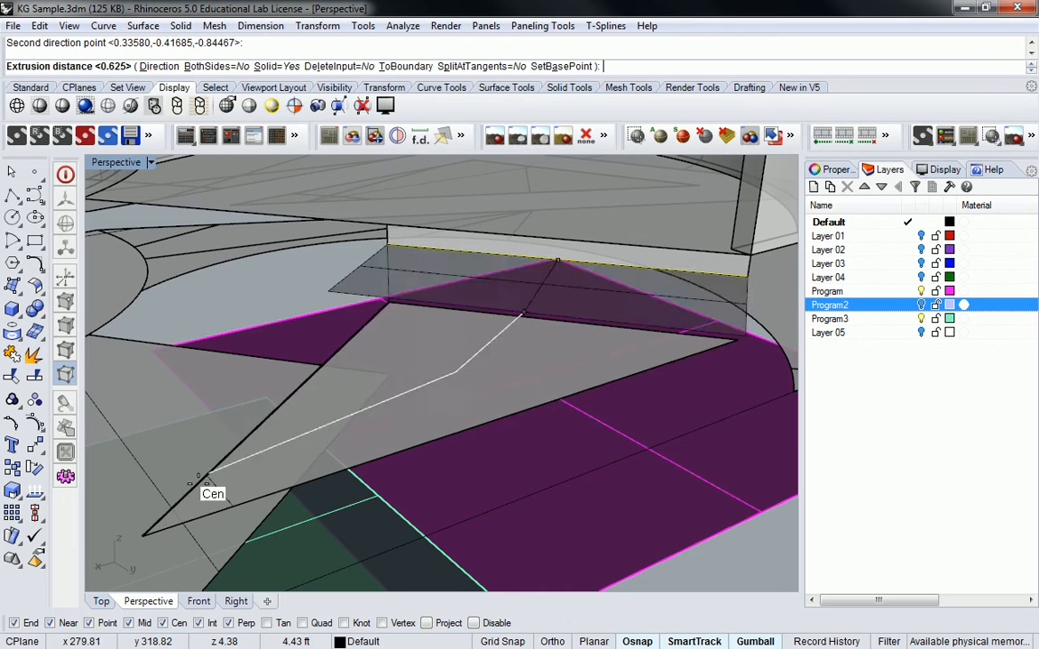
click(366, 324)
Copy the riser and tread together three times, from the riser's upper end corner to each successive tread's outer corner.
right_drag(466, 254, 495, 258)
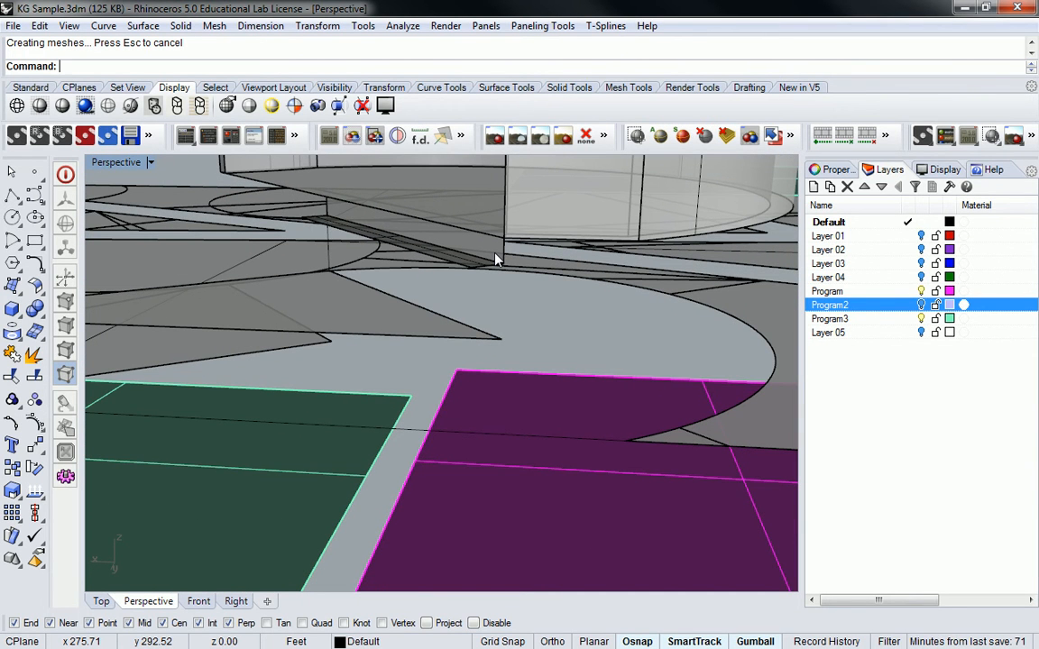
right_drag(490, 251, 520, 269)
click(530, 290)
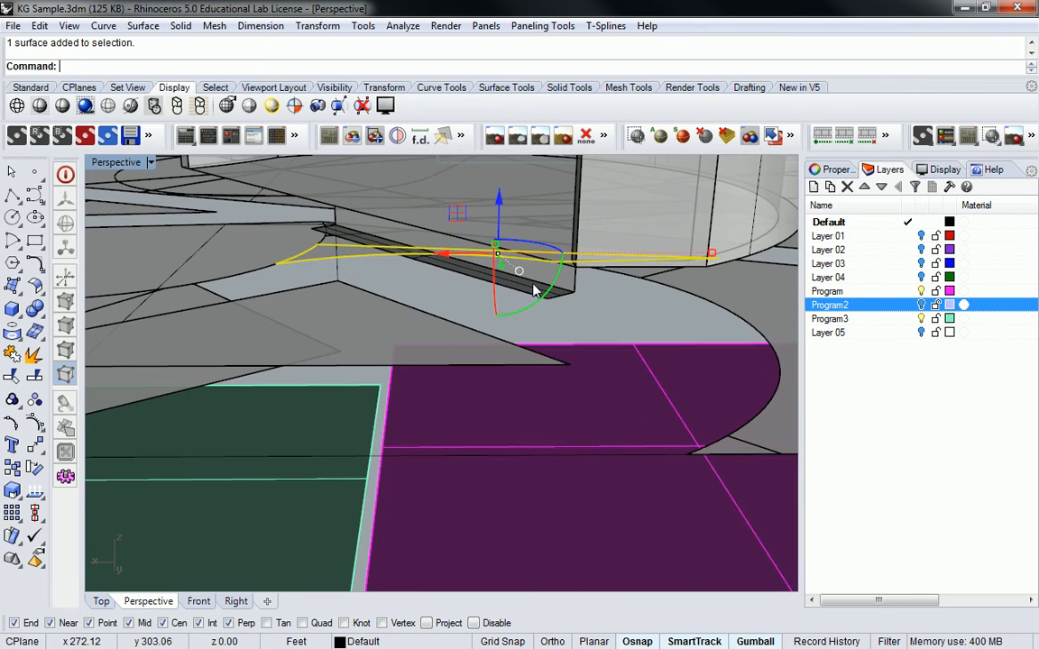
key(Escape)
scroll(557, 290, up, 2)
click(570, 295)
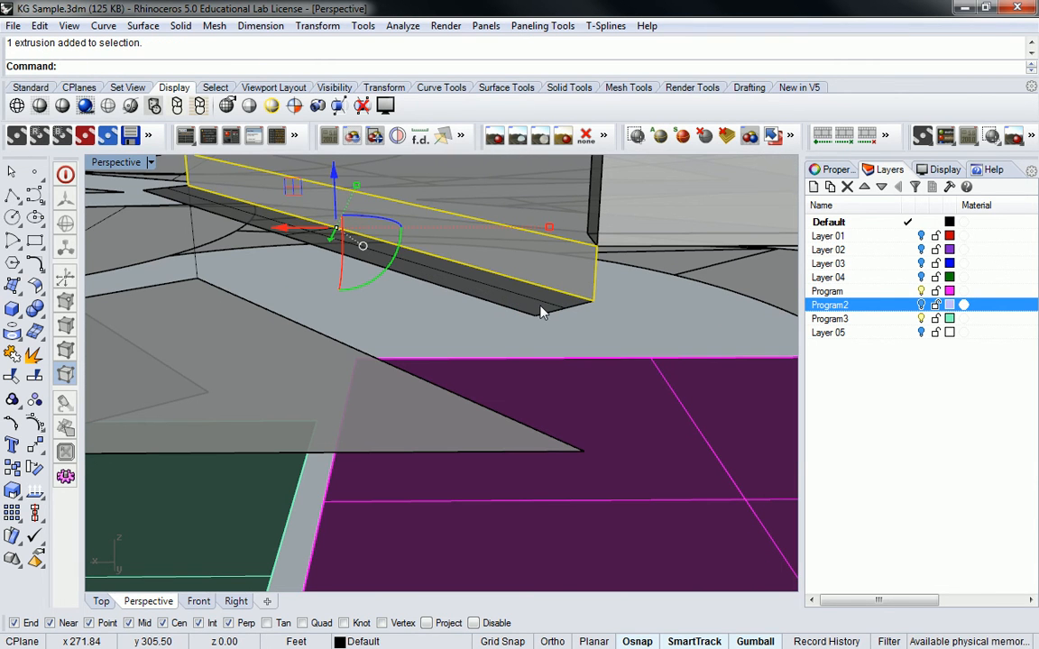
shift+click(581, 294)
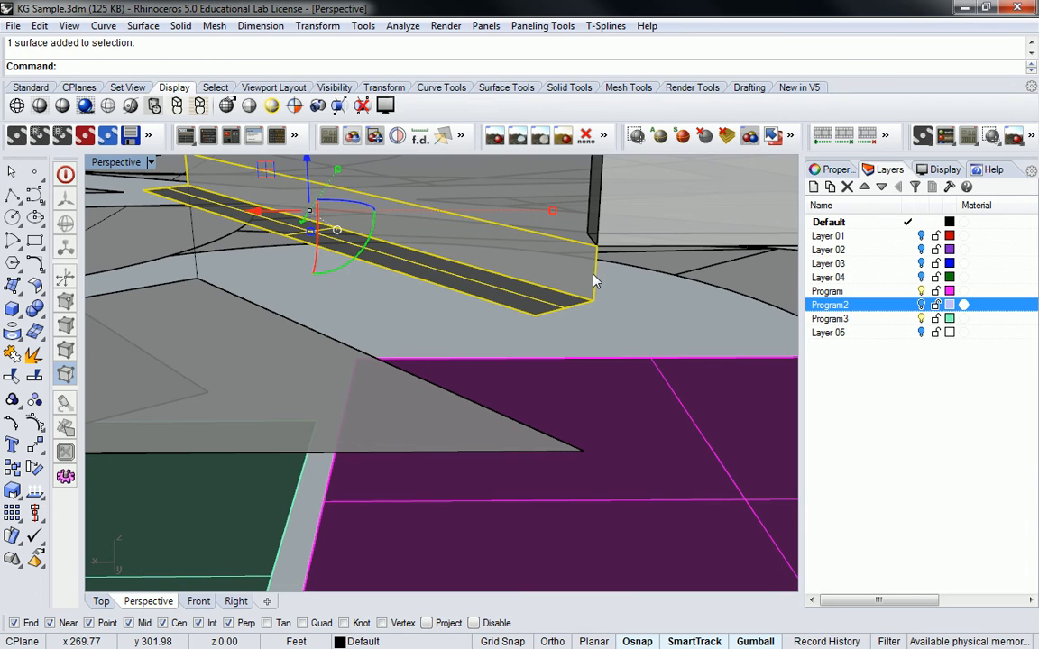
key(Return)
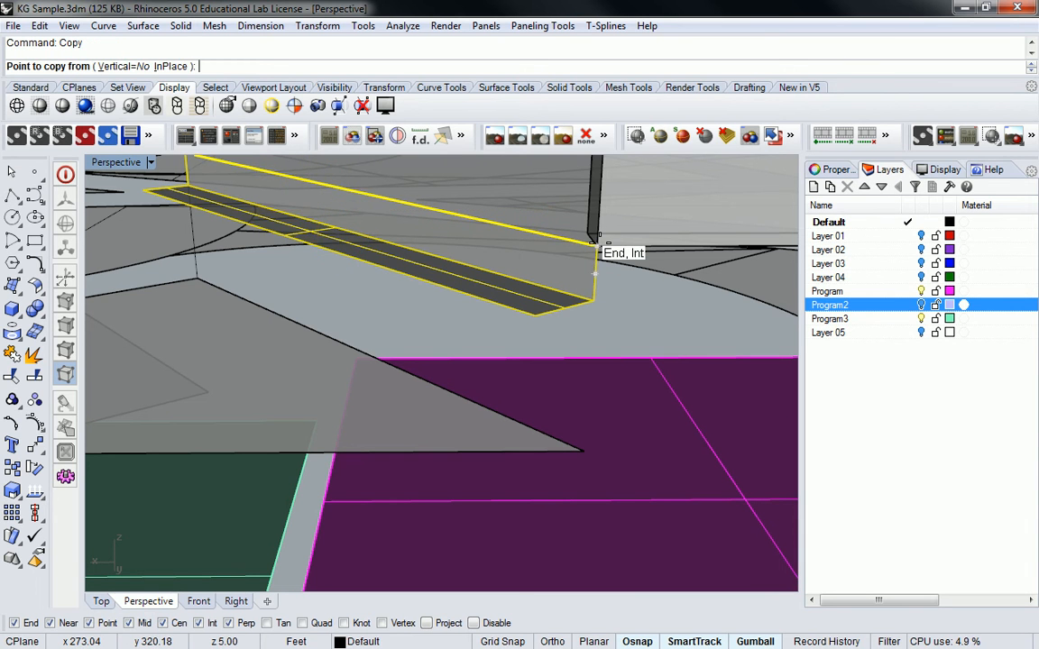
click(595, 246)
click(535, 316)
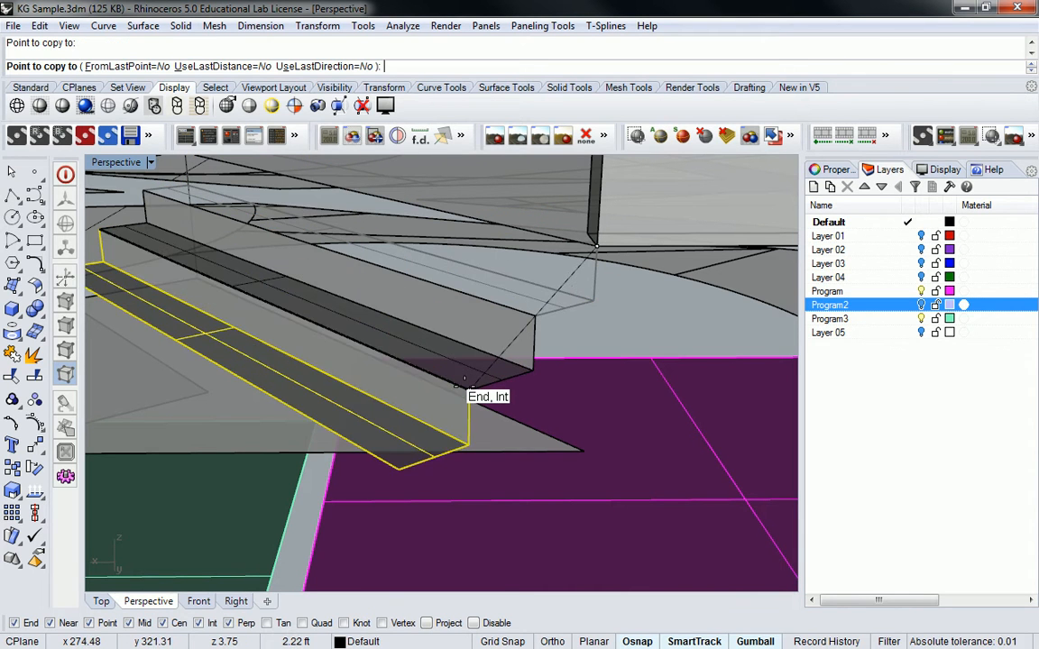
right_drag(439, 408, 454, 385)
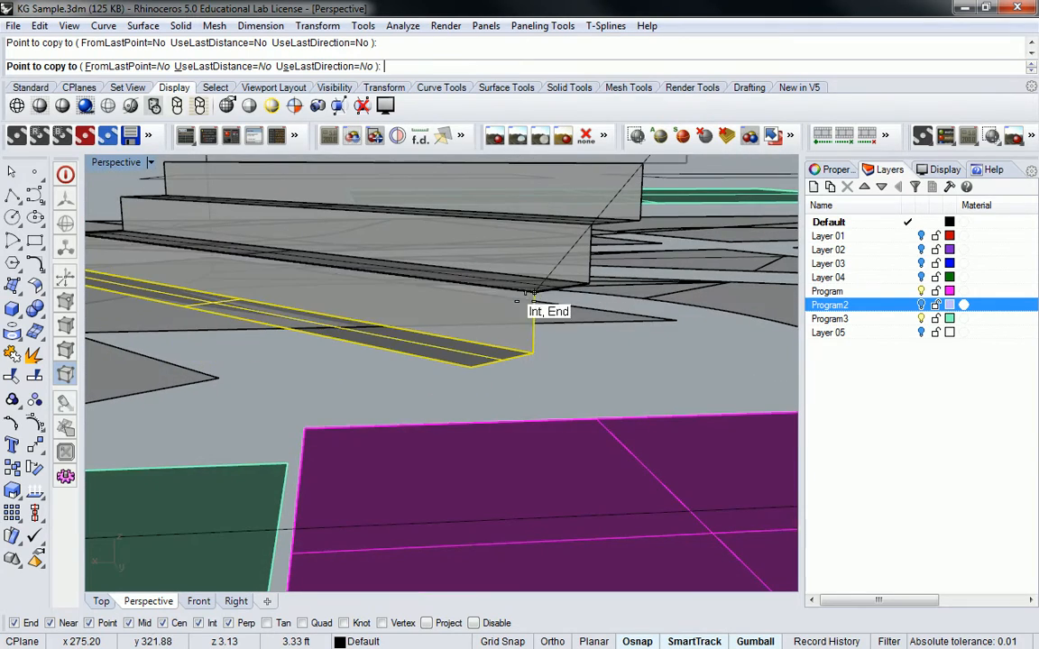
click(533, 292)
scroll(534, 292, down, 3)
right_drag(416, 280, 574, 417)
right_click(573, 416)
key(Escape)
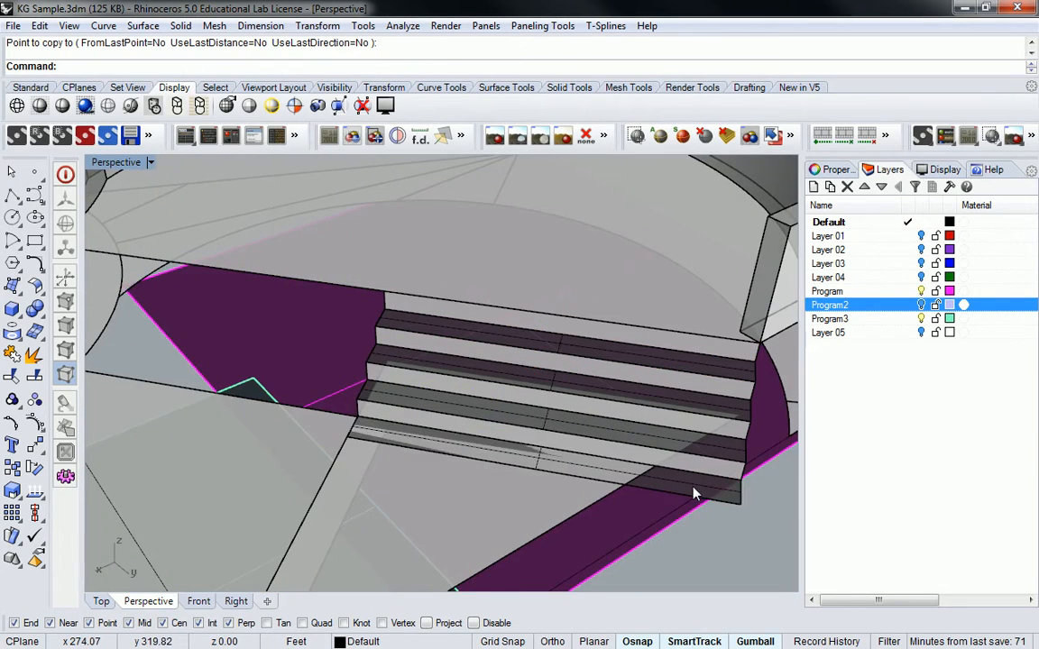
Delete the lowest tread of the stair flight beneath the bottom riser.
click(683, 483)
key(Delete)
right_drag(695, 464, 694, 283)
right_drag(685, 374, 405, 259)
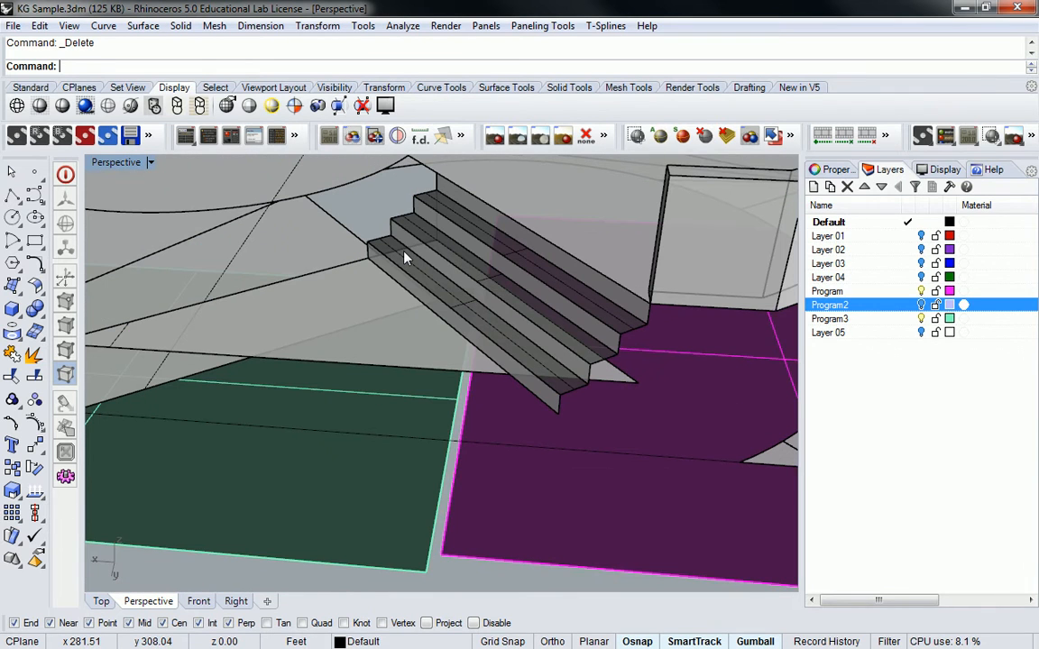
Draw a trial line from the bottom riser's lower end corner to the triangular surface's far tip and undo it.
right_drag(413, 287, 439, 306)
text(line)
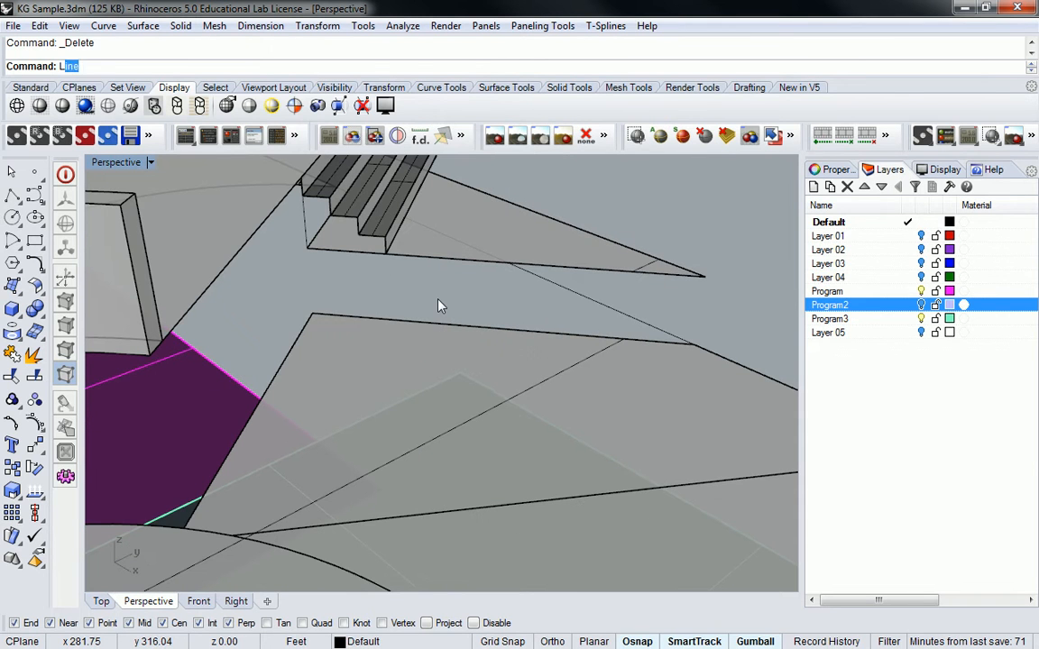
key(Return)
click(386, 254)
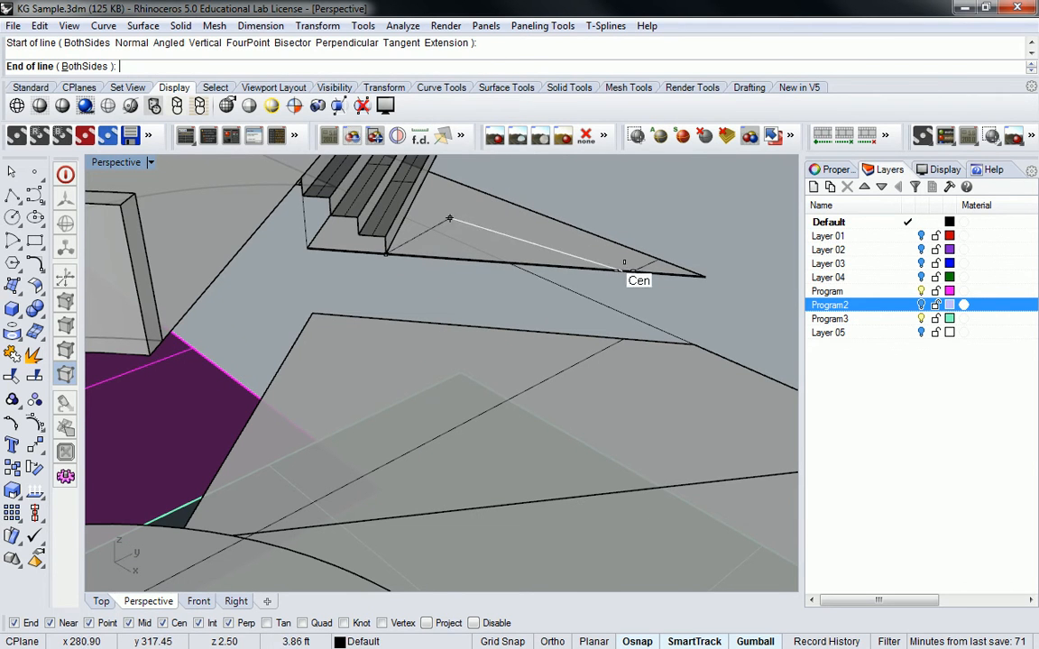
click(705, 276)
right_drag(736, 288, 609, 298)
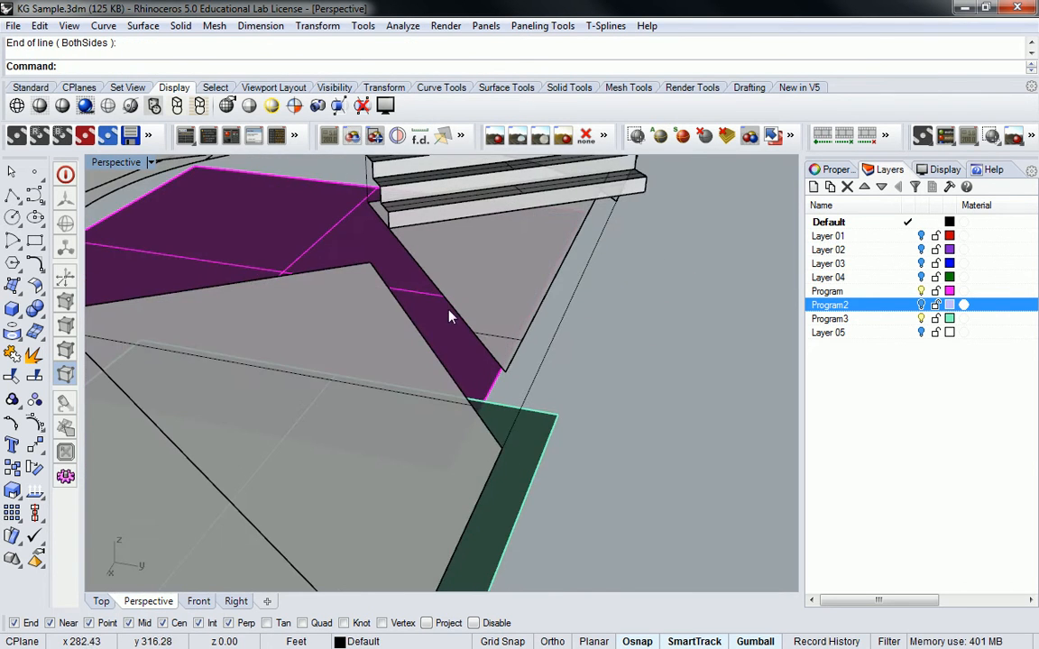
click(459, 317)
key(Escape)
key(ctrl+z)
Copy all risers and treads of the stair flight from the top riser's upper end corner to the triangular surface's far tip.
mouse_move(550, 267)
right_down()
mouse_move(515, 276)
mouse_move(560, 261)
right_up()
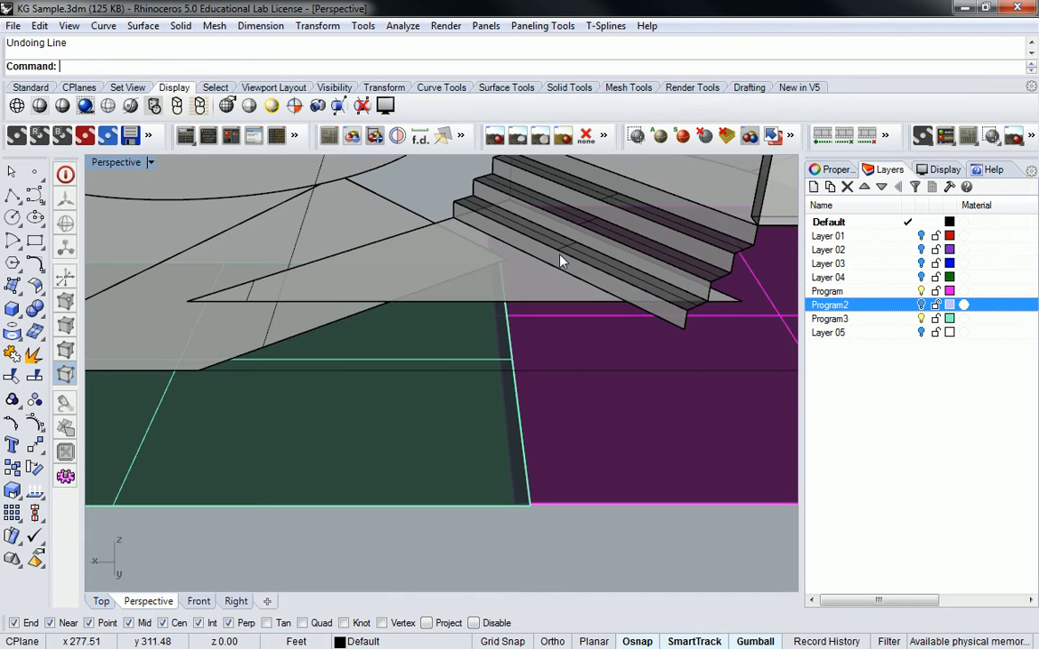
scroll(560, 261, up, 5)
click(619, 241)
shift+click(617, 284)
shift+click(611, 305)
shift+click(595, 331)
shift+click(567, 374)
ctrl+click(695, 403)
shift+click(615, 370)
shift+click(590, 398)
shift+click(568, 438)
right_drag(496, 319, 525, 284)
scroll(525, 284, down, 6)
text(Copy)
key(Return)
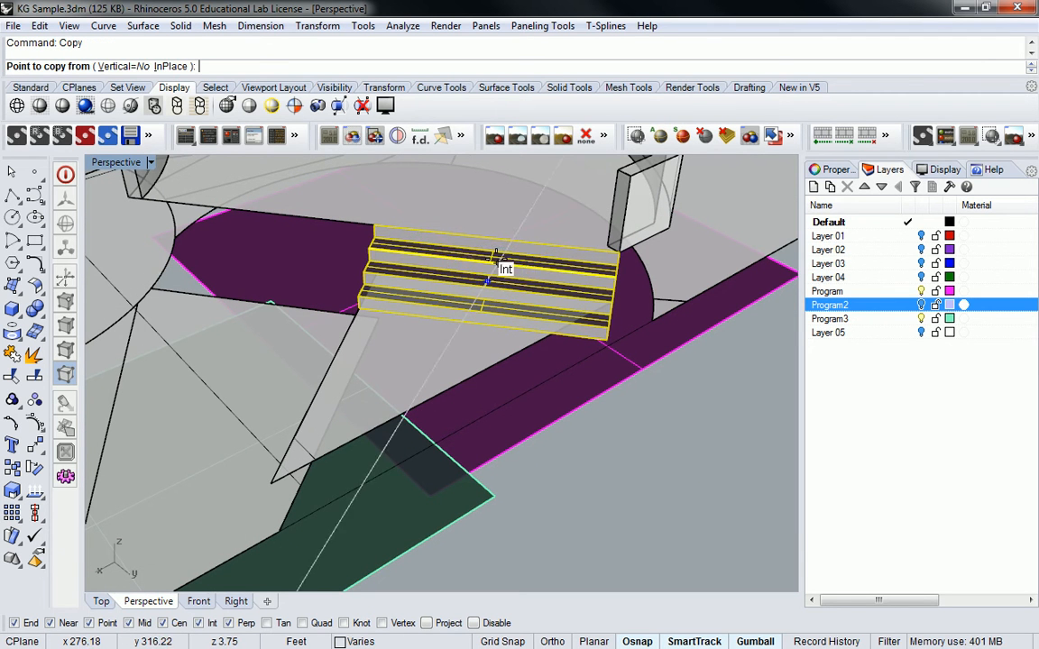
click(619, 252)
shift+right_drag(327, 420, 433, 341)
click(404, 381)
right_drag(423, 382, 570, 332)
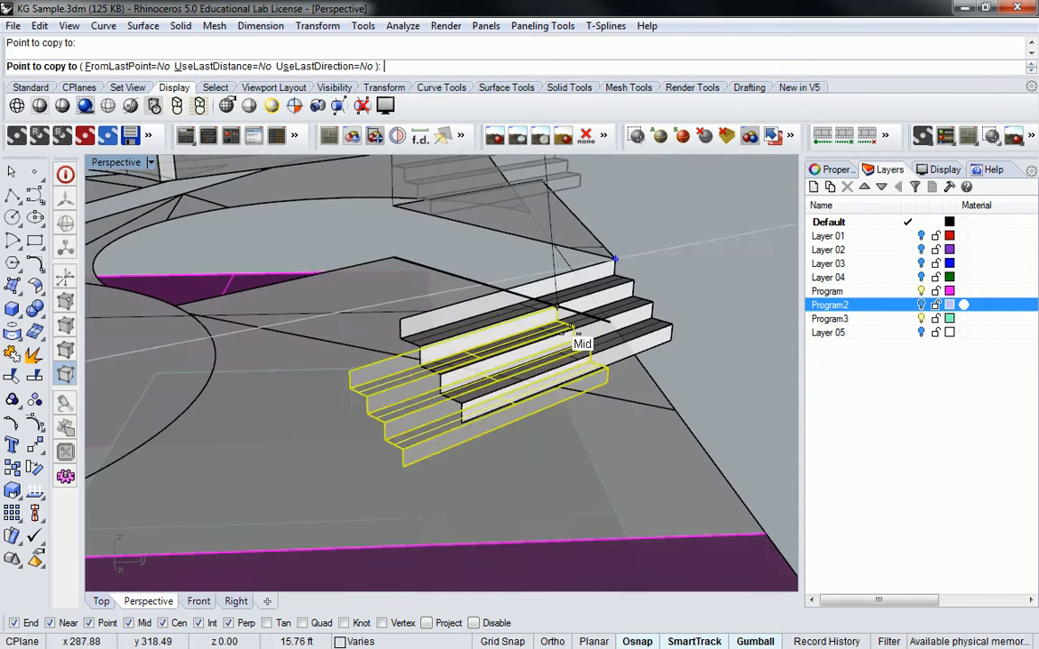
right_click(582, 326)
key(Escape)
Rotate the copied stair flight about its top riser's upper end corner to line up with the adjoining triangular surface's edge.
click(646, 352)
right_drag(674, 307, 655, 295)
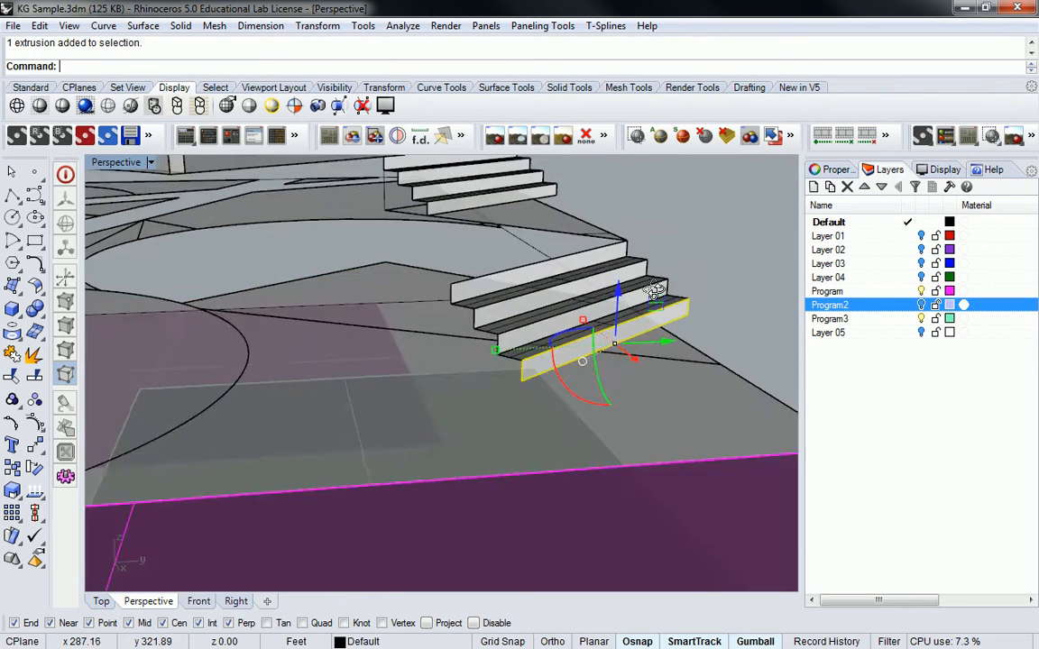
scroll(658, 295, up, 5)
click(737, 229)
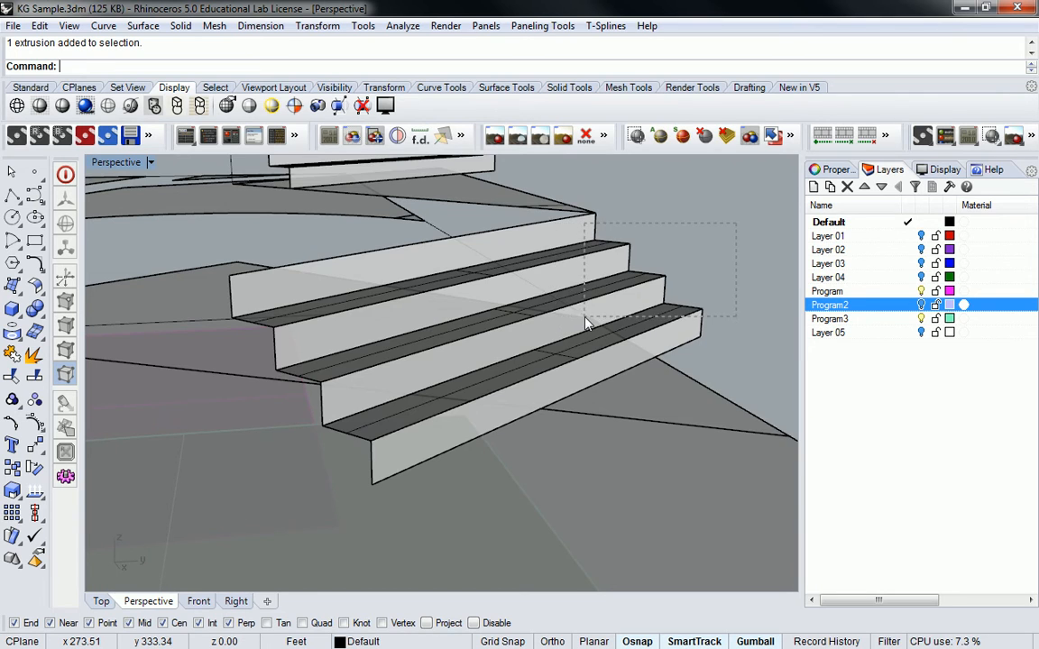
drag(737, 224, 584, 323)
right_drag(584, 323, 509, 298)
shift+click(506, 300)
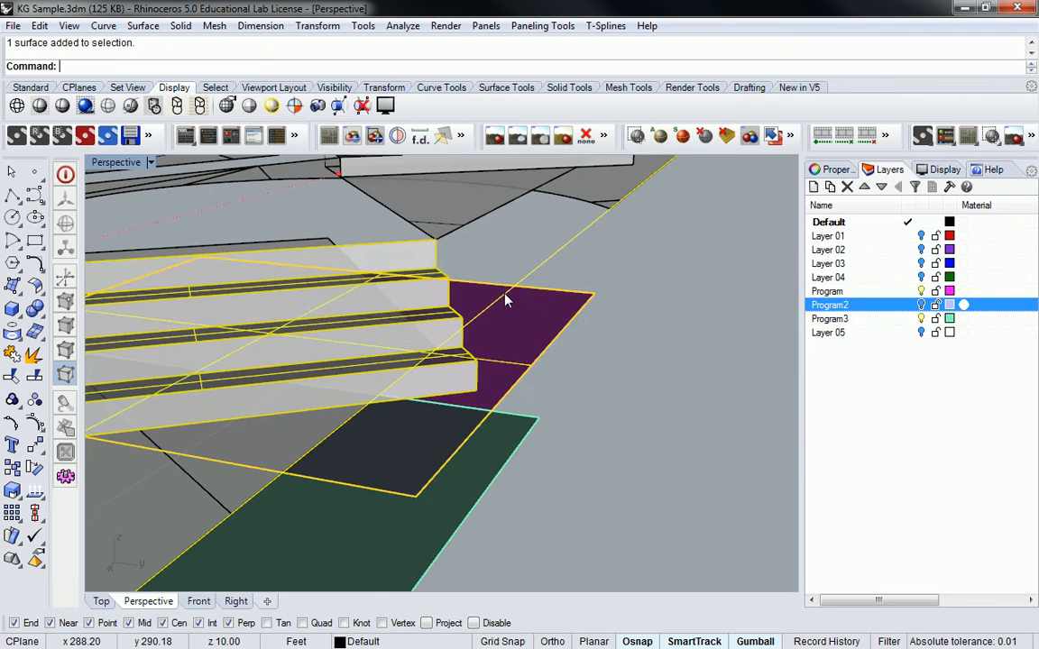
scroll(516, 293, down, 4)
ctrl+click(530, 280)
scroll(492, 301, down, 6)
right_drag(359, 302, 489, 313)
scroll(488, 312, up, 8)
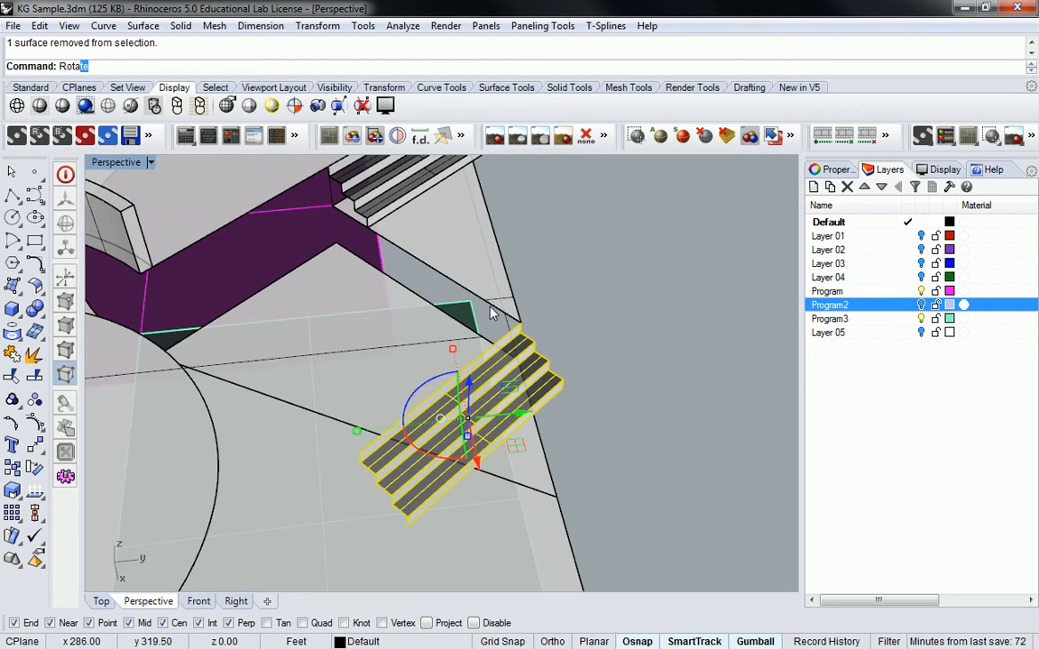
text(Rot)
key(Return)
click(518, 323)
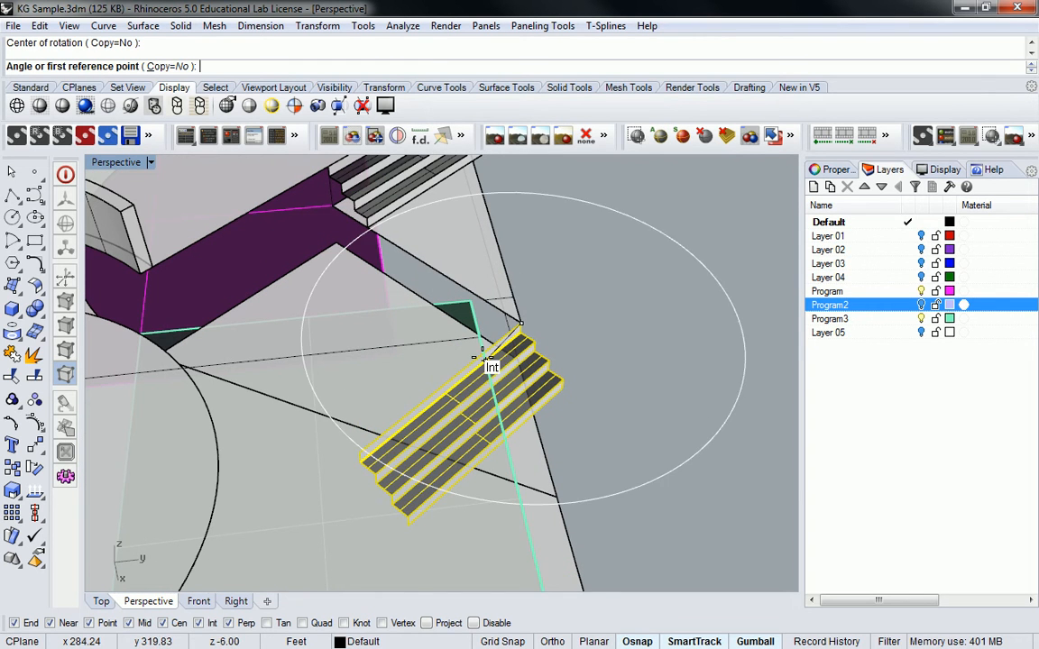
click(447, 380)
click(417, 255)
Move the rotated stair flight so its top riser's upper end corner meets the neighbouring flight's corner point exactly.
right_drag(417, 255, 383, 230)
scroll(383, 230, up, 4)
scroll(383, 236, up, 8)
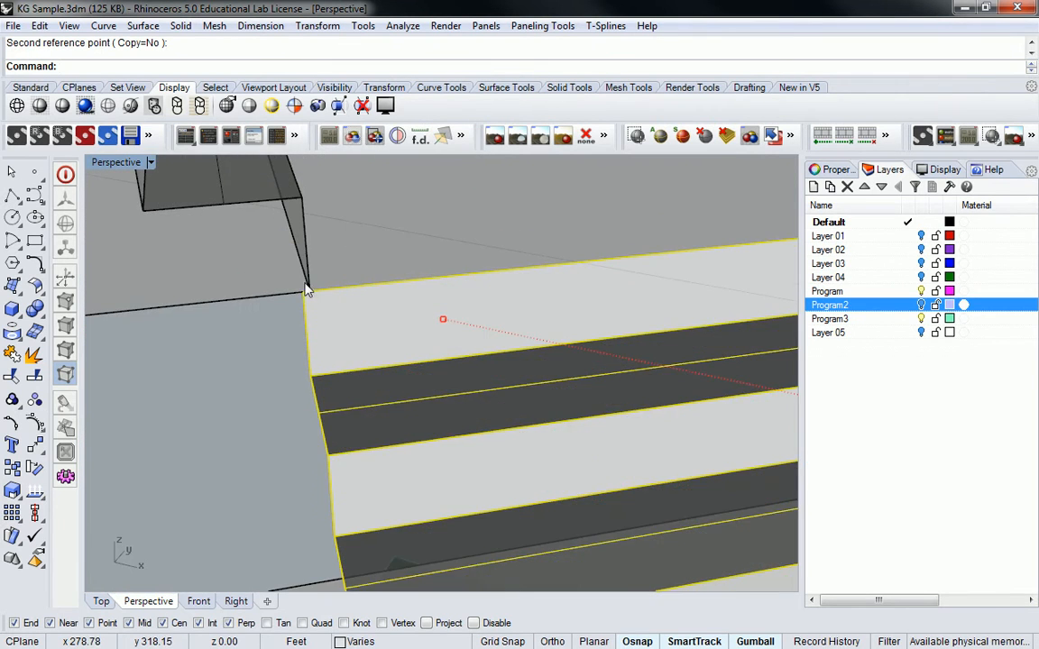
text(m)
key(Return)
click(304, 307)
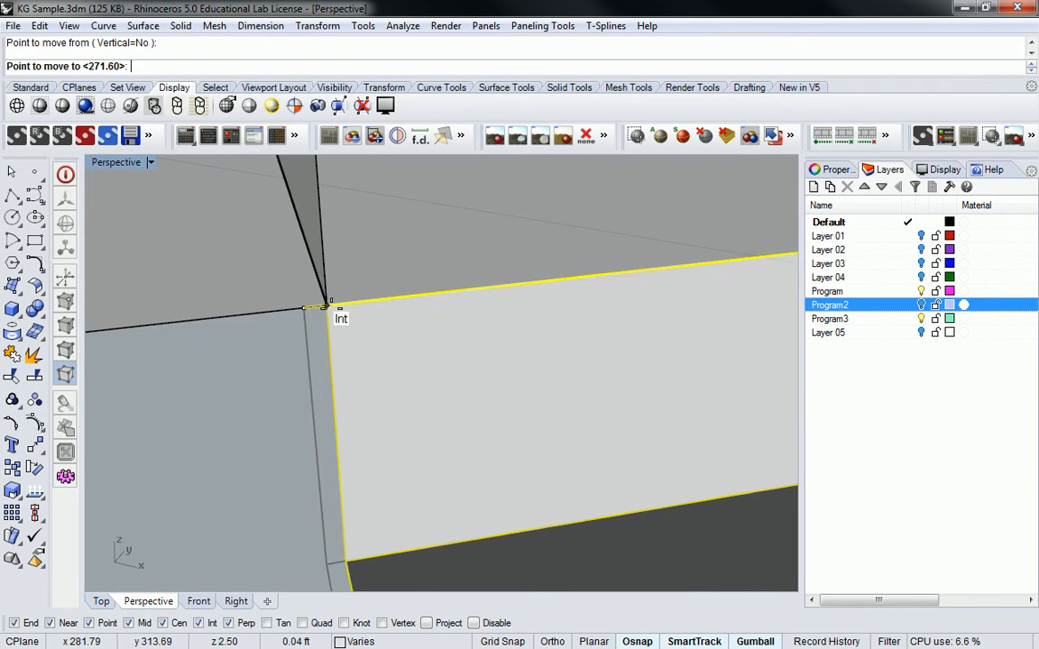
click(326, 305)
Extend the stair flight by moving its seven outer end edges outward by half a tread length, from tread midpoint to end.
scroll(328, 308, down, 12)
shift+right_drag(482, 309, 374, 307)
scroll(487, 313, up, 4)
right_drag(487, 269, 506, 245)
click(506, 246)
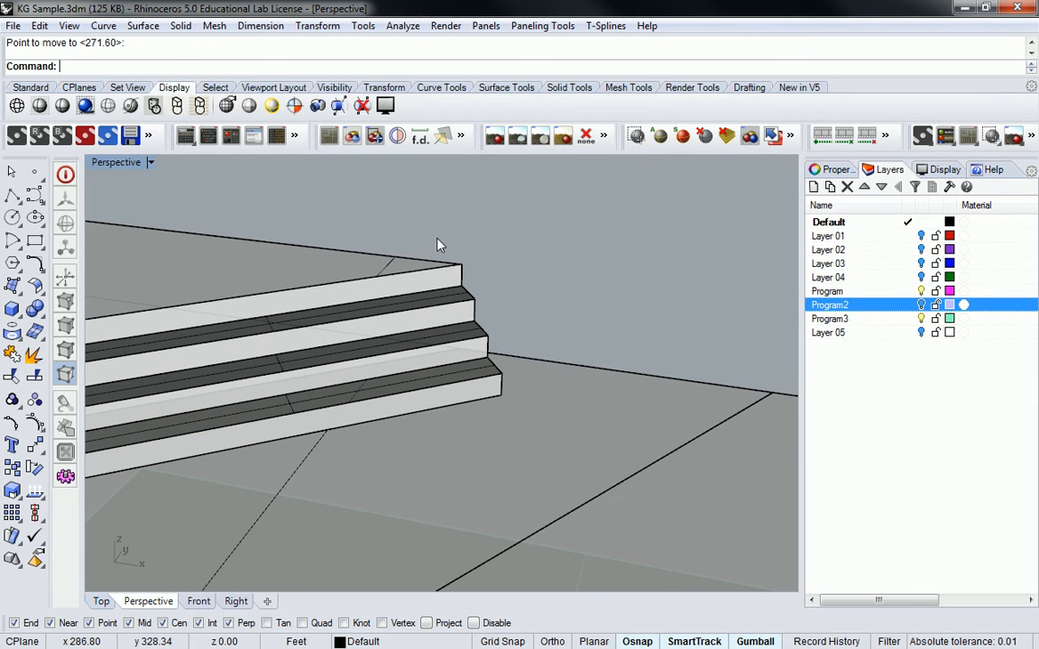
ctrl+shift+drag(482, 308, 541, 411)
right_drag(605, 411, 448, 378)
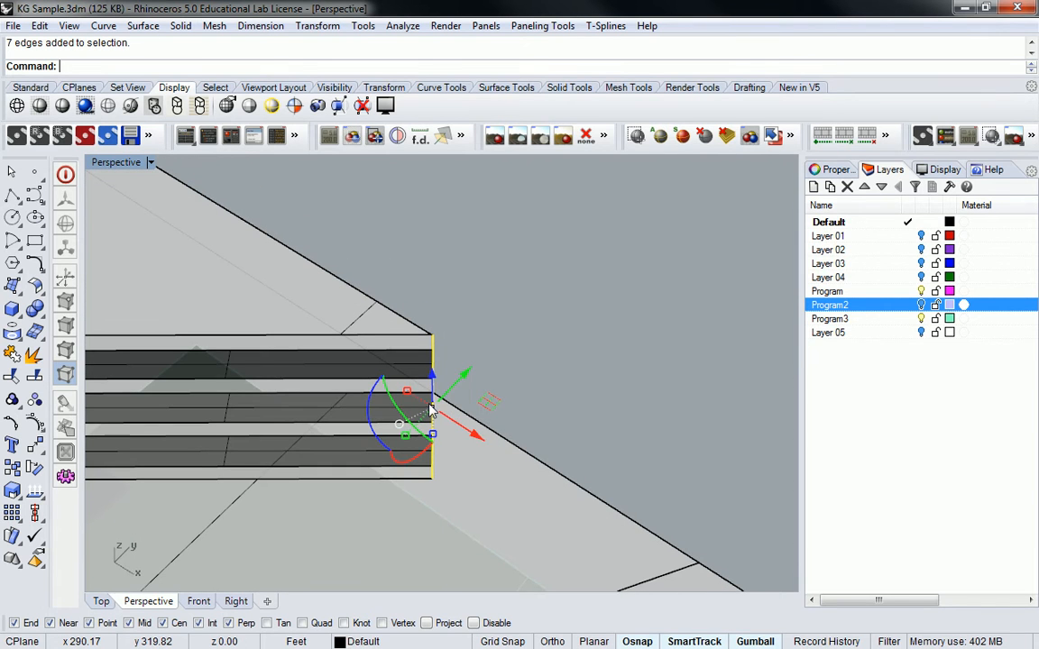
key(Return)
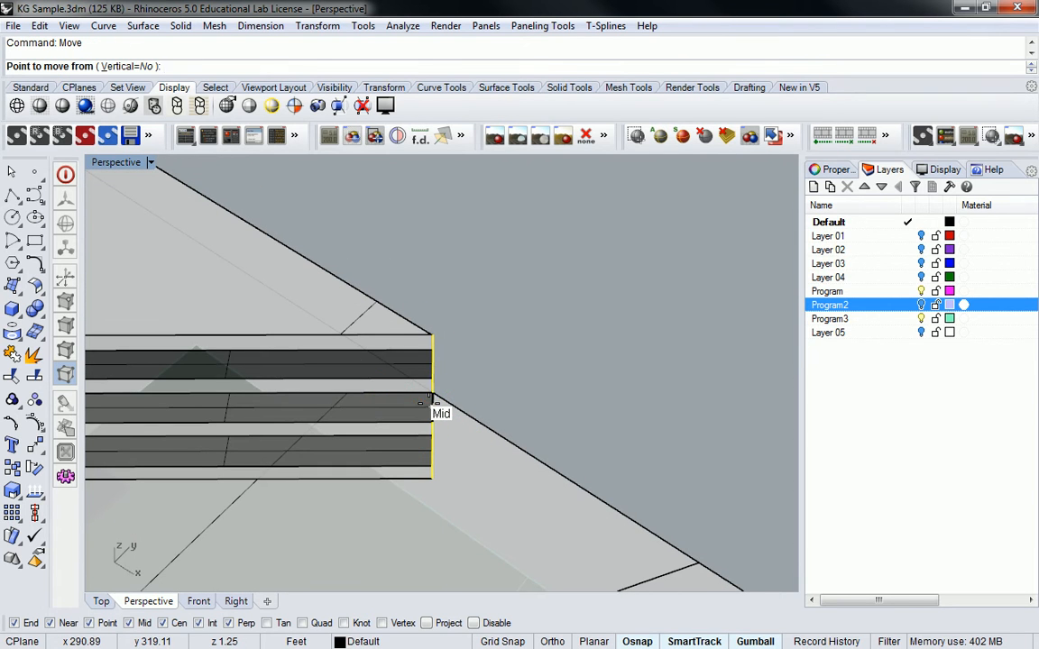
click(226, 410)
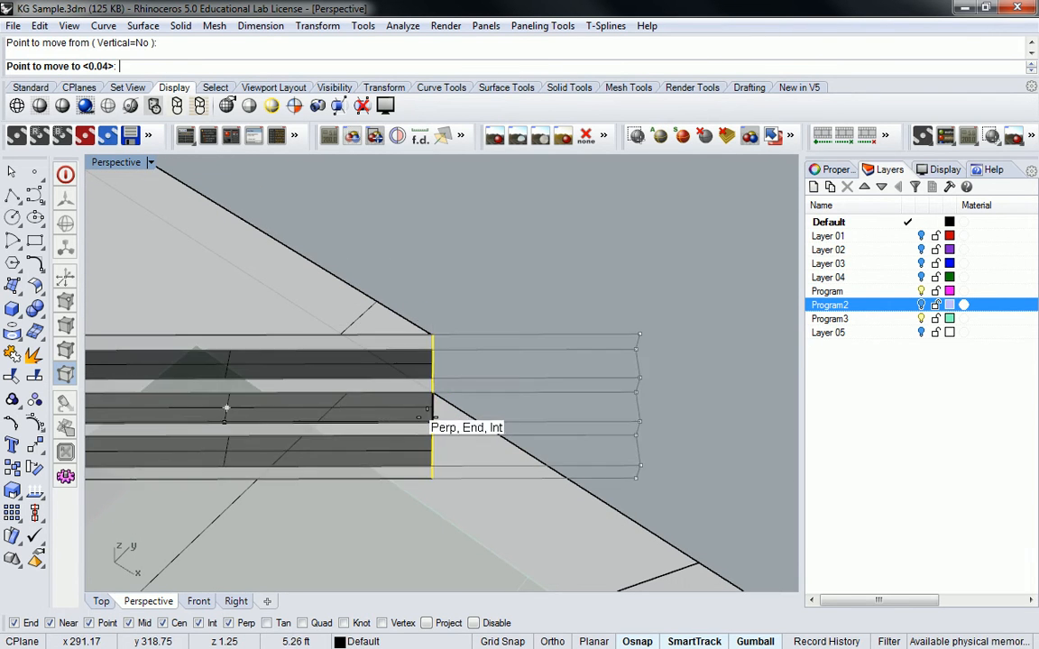
click(433, 409)
Examine the two stair flights, the curved wall and the surrounding surface pattern from several angles.
right_drag(564, 388, 422, 324)
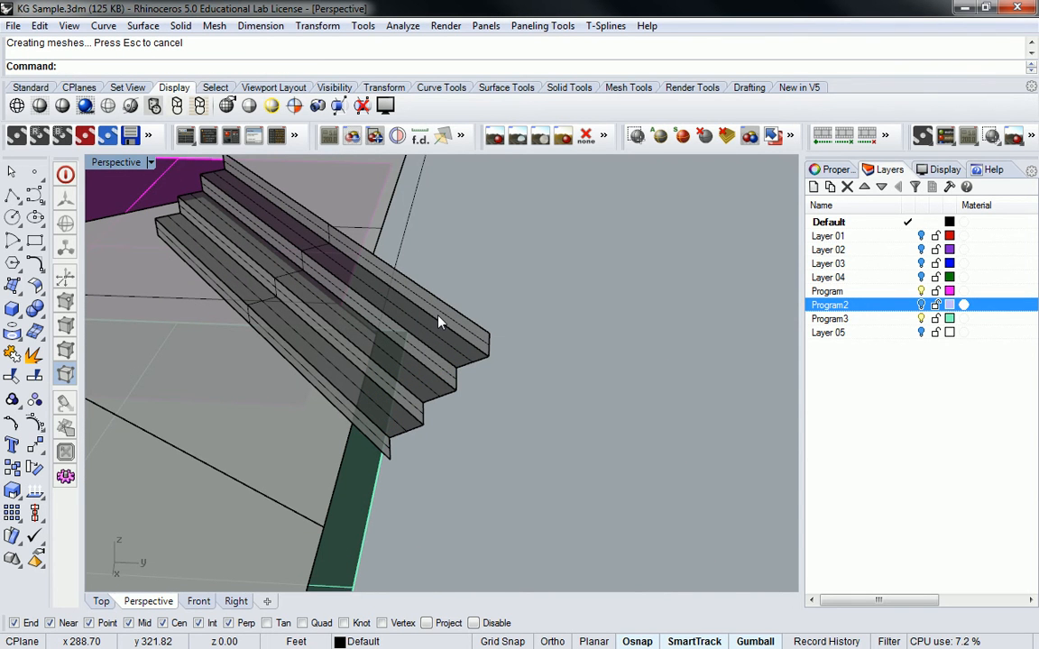
right_drag(431, 320, 387, 295)
scroll(404, 269, down, 6)
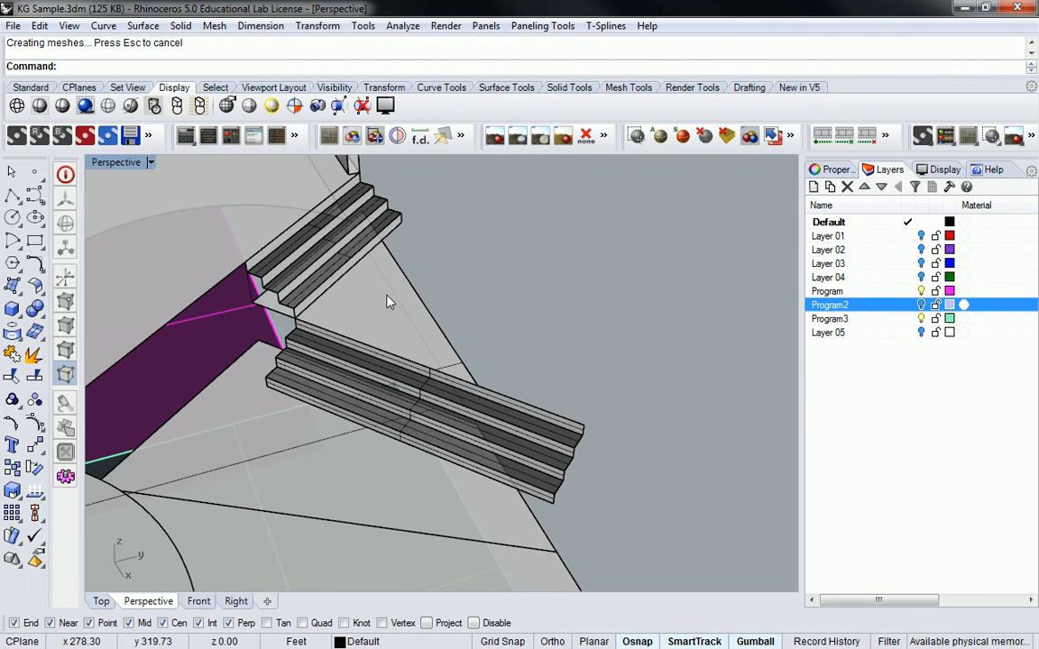
scroll(438, 308, down, 7)
right_drag(439, 309, 270, 311)
scroll(373, 281, down, 7)
right_drag(373, 281, 415, 357)
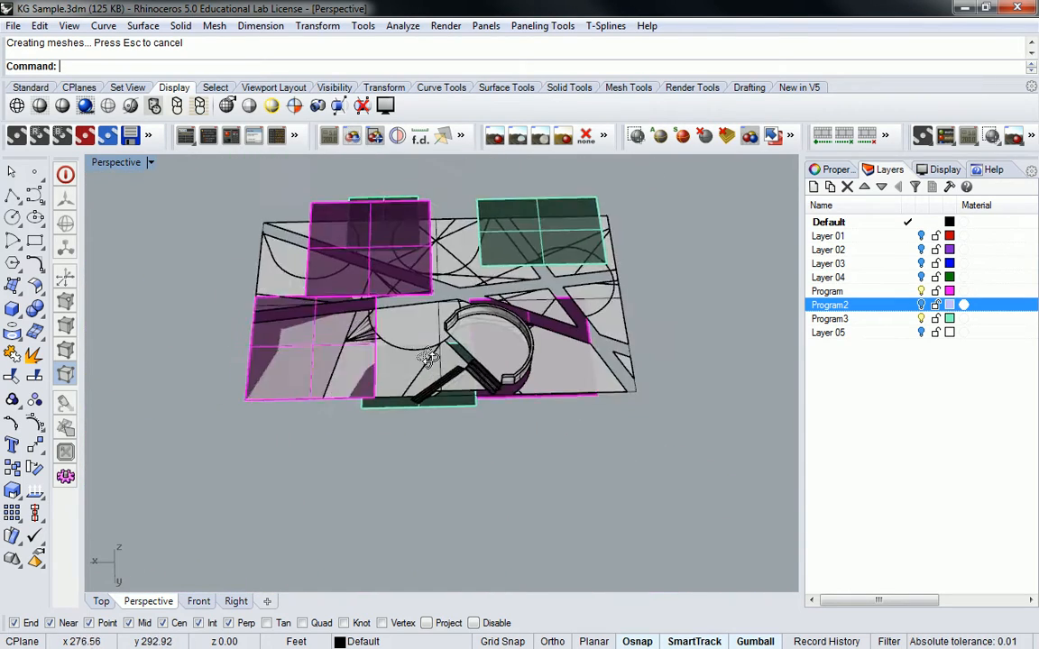
right_drag(451, 311, 424, 307)
scroll(511, 324, up, 6)
scroll(511, 324, up, 3)
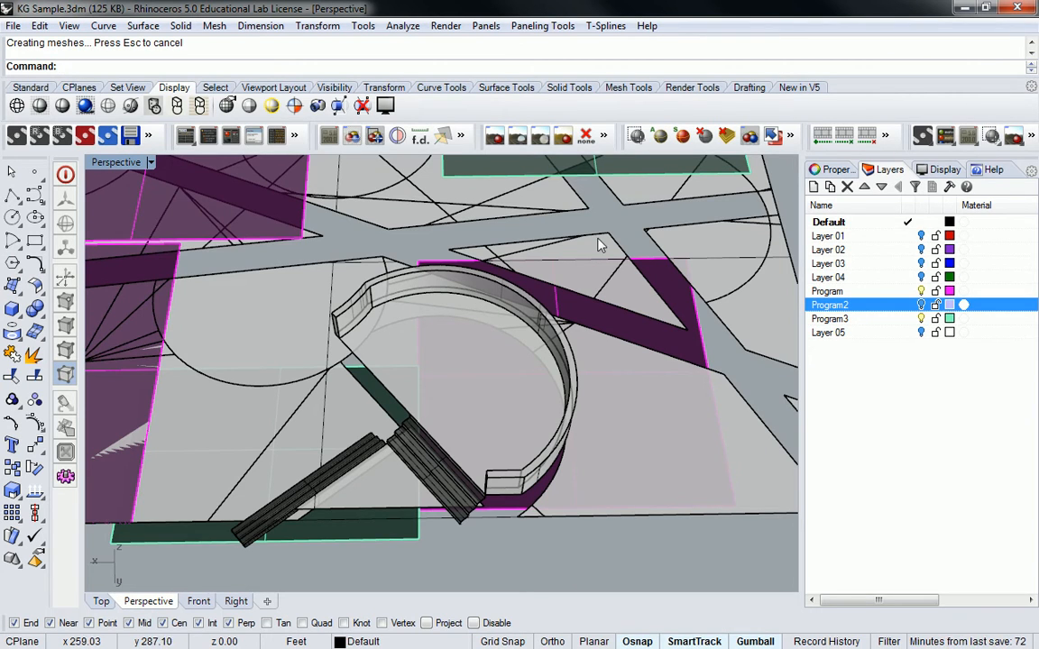
scroll(584, 237, down, 4)
right_drag(585, 237, 555, 268)
scroll(432, 320, up, 4)
scroll(433, 320, down, 4)
right_drag(491, 378, 515, 279)
shift+right_drag(515, 391, 607, 247)
right_drag(607, 352, 631, 388)
shift+right_drag(632, 388, 366, 424)
right_drag(388, 360, 443, 418)
Lower the large partial-circle surface vertically beneath the surrounding surface pattern, discarding a trial freehand drag.
click(410, 288)
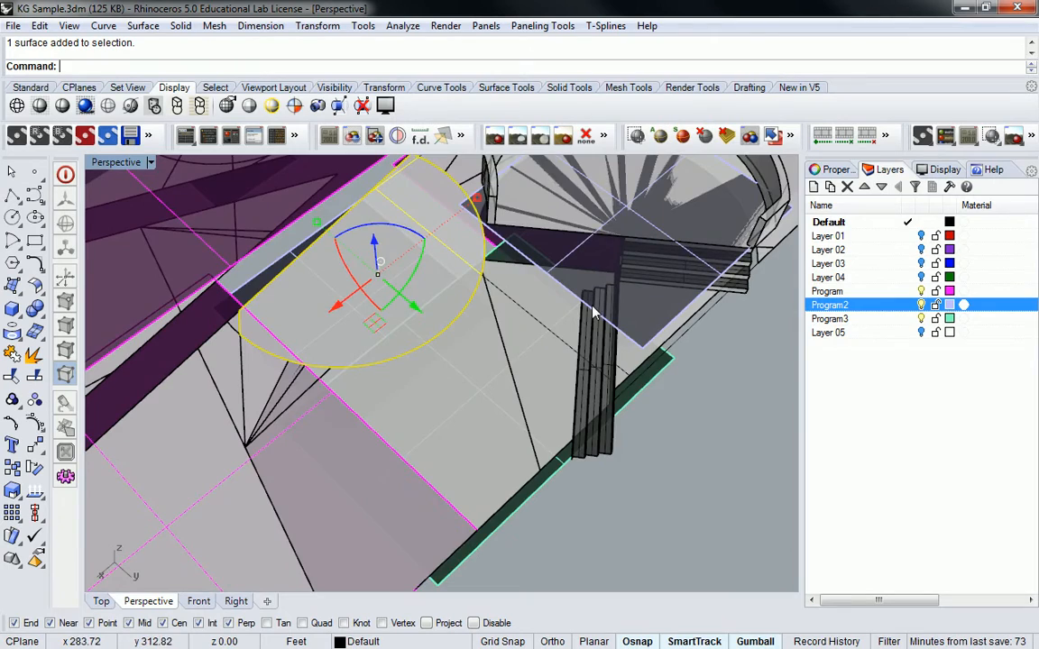
right_drag(487, 338, 508, 167)
drag(487, 230, 495, 298)
key(ctrl+z)
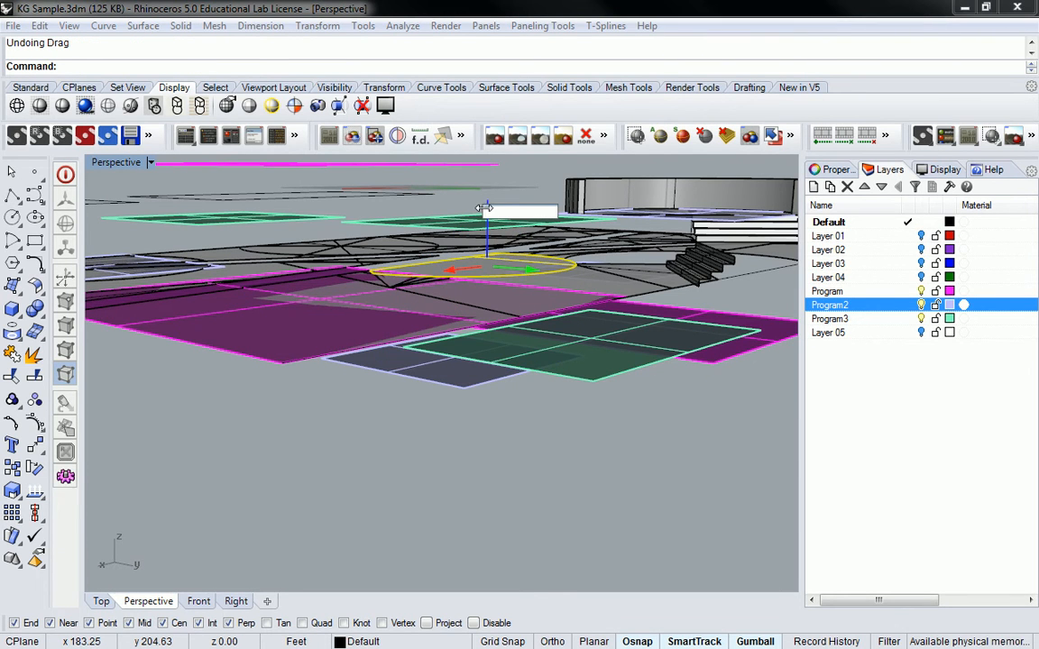
key(Return)
click(485, 403)
key(Return)
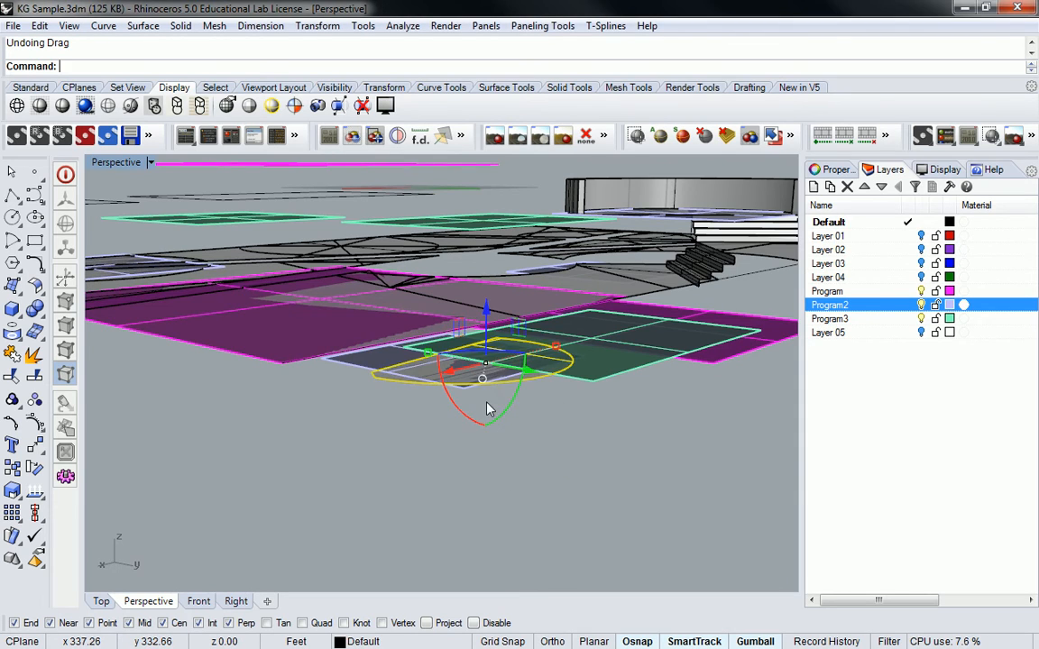
Lower the large surface with the concave arc edge beside the partial circle by 5 feet.
right_drag(416, 367, 529, 265)
scroll(529, 265, up, 5)
click(551, 285)
click(555, 237)
scroll(488, 234, up, 7)
click(587, 241)
click(589, 255)
scroll(561, 243, down, 5)
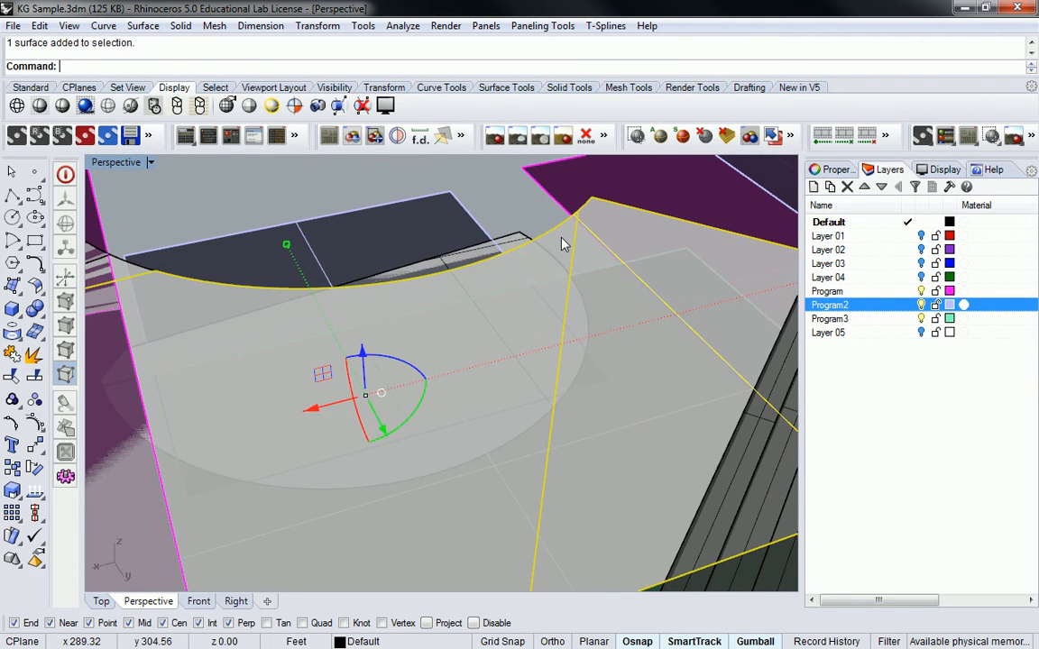
right_drag(455, 377, 487, 348)
click(476, 243)
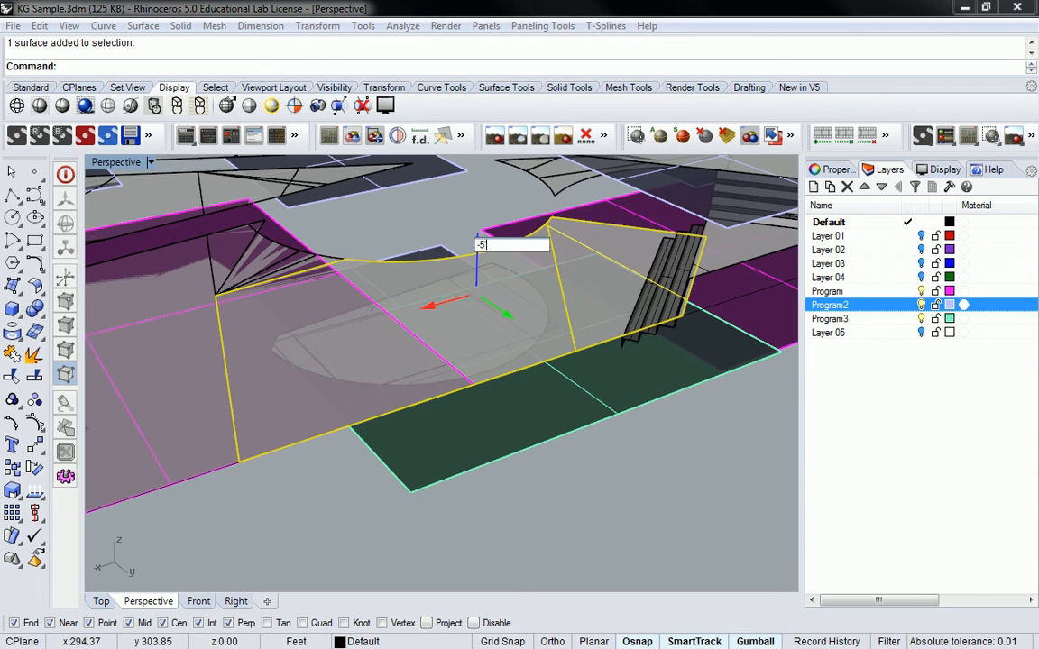
text(-5)
key(Return)
Lower the same arc-edged surface by another 1 foot and clear the selection.
right_drag(533, 390, 495, 310)
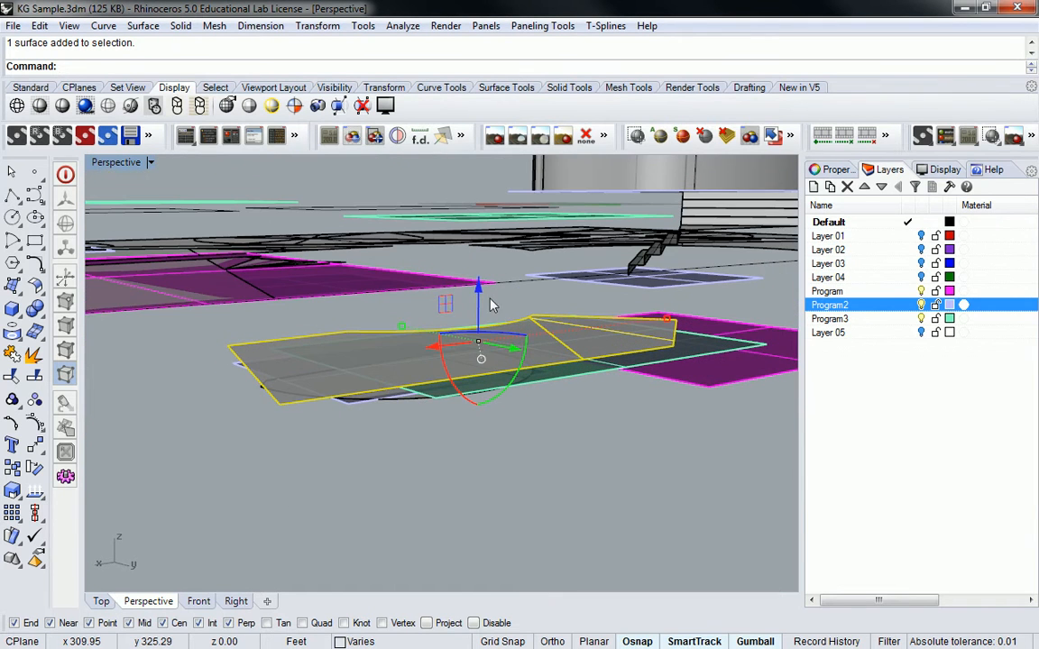
click(480, 290)
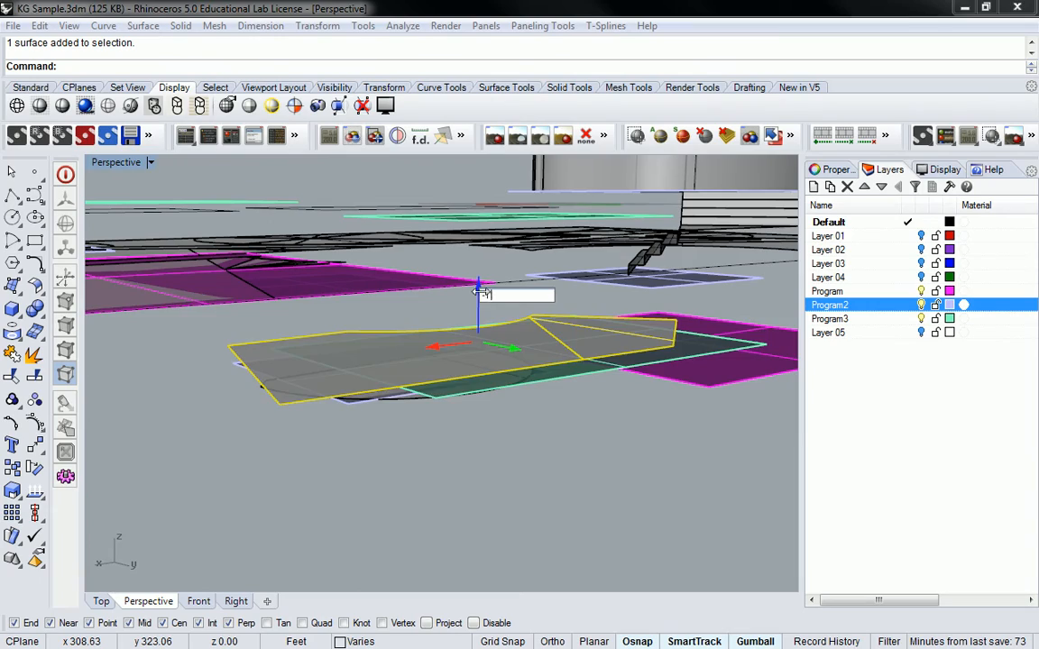
text(-1)
key(Return)
key(Escape)
Lower the two arc-edged surfaces and the small triangle around the magenta Program plane to a level beneath that plane.
right_drag(482, 298, 406, 343)
click(468, 367)
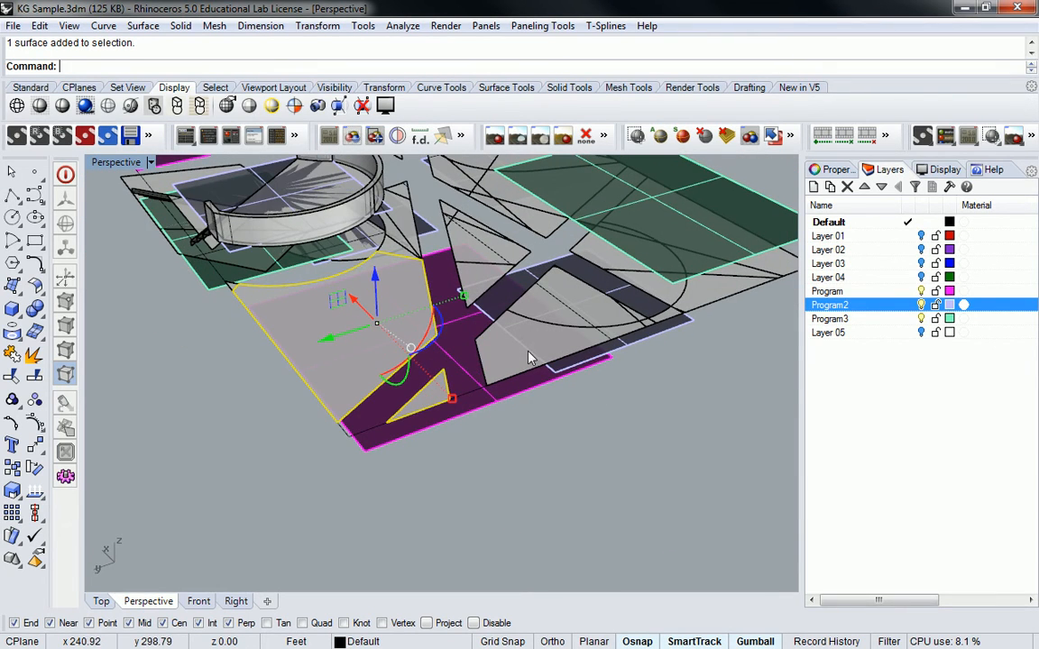
right_drag(528, 355, 406, 442)
shift+click(327, 390)
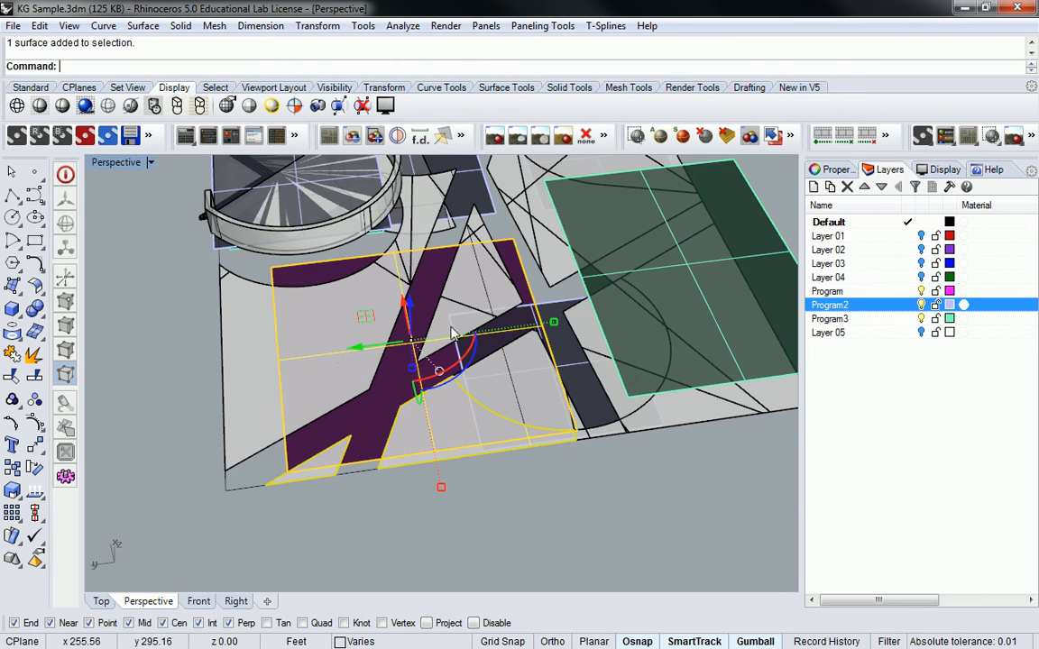
ctrl+click(367, 420)
shift+click(265, 381)
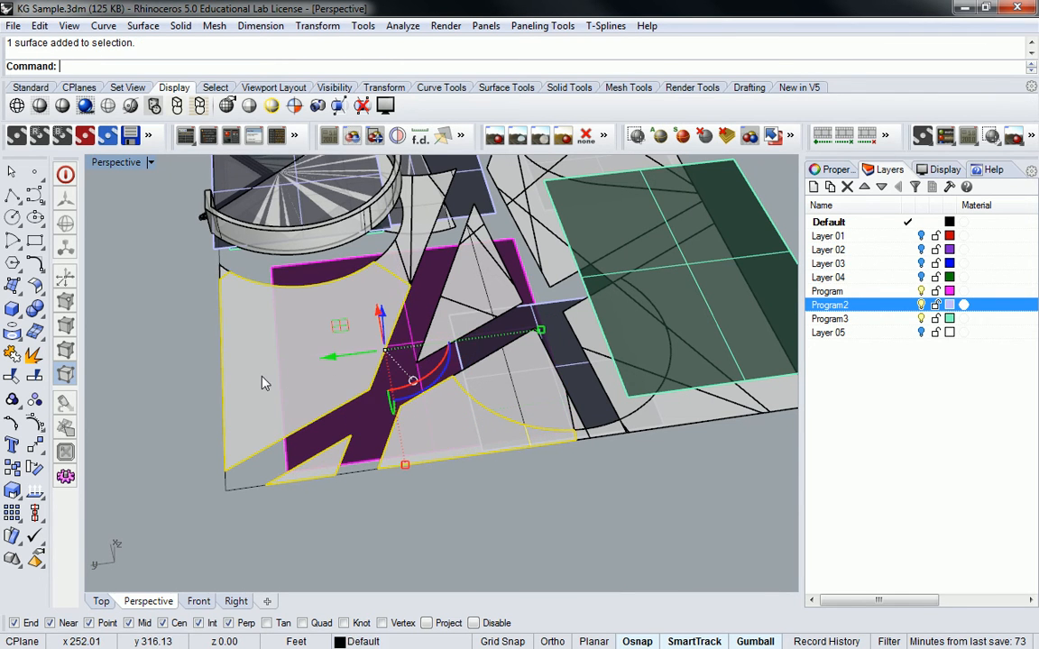
right_drag(469, 325, 192, 272)
mouse_move(442, 216)
right_down()
mouse_move(341, 295)
mouse_move(343, 402)
mouse_move(415, 270)
mouse_move(470, 304)
mouse_move(650, 314)
mouse_move(498, 359)
mouse_move(594, 304)
mouse_move(418, 239)
mouse_move(455, 229)
right_up()
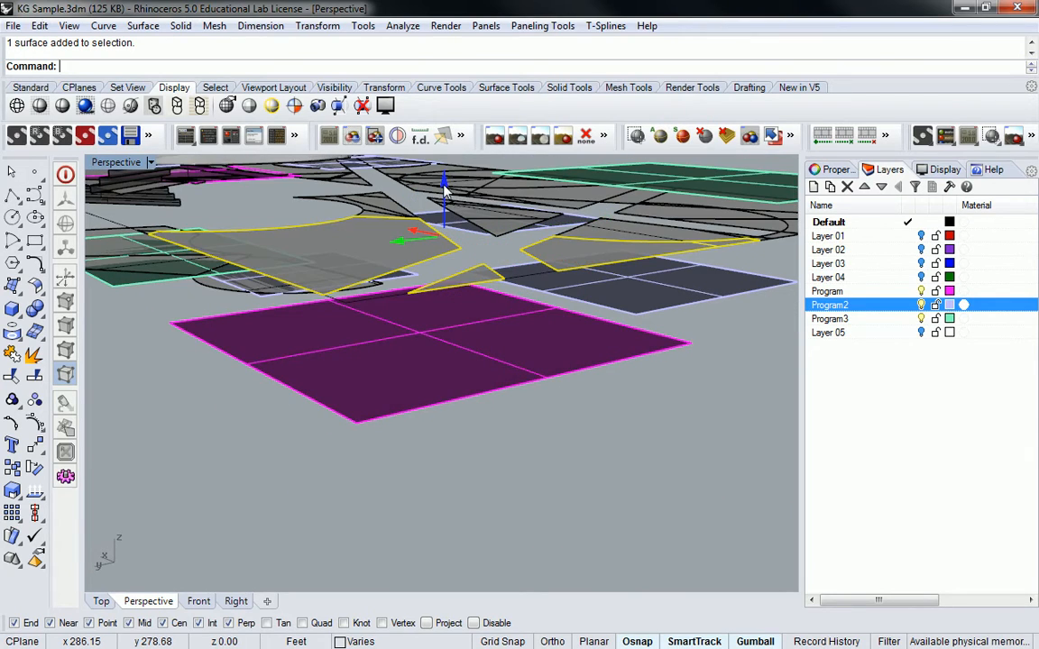
click(443, 186)
key(Return)
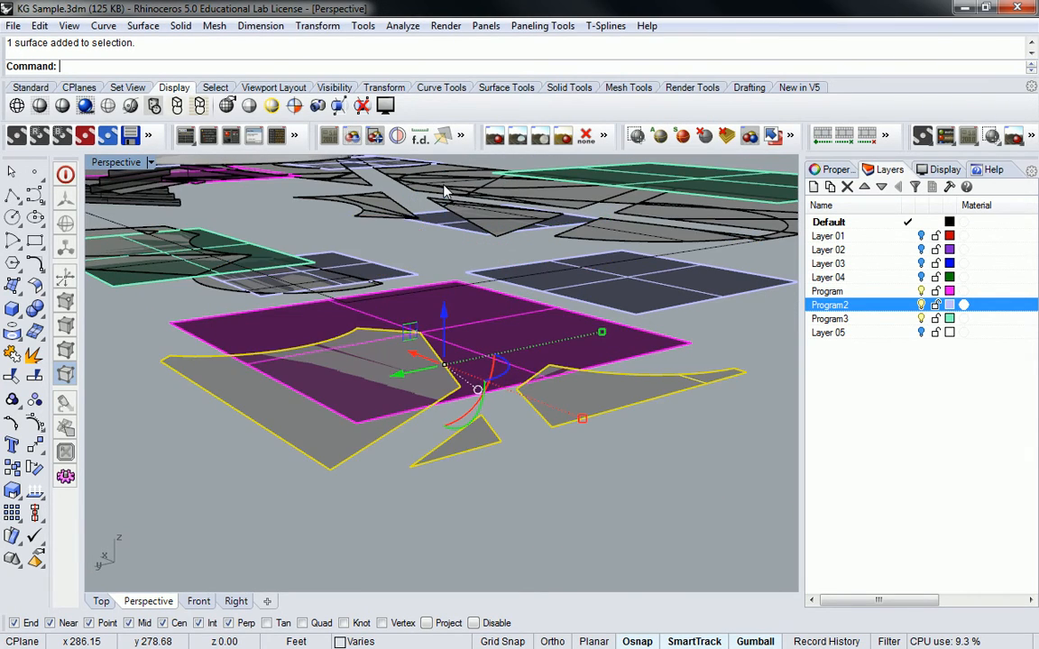
right_drag(444, 189, 384, 309)
scroll(361, 294, up, 5)
click(360, 298)
key(Escape)
right_drag(448, 386, 482, 298)
click(526, 363)
key(Escape)
Lower the circle-segment surfaces and neighbouring triangular surfaces above the Program2 plane by 5 feet.
click(443, 269)
shift+click(561, 263)
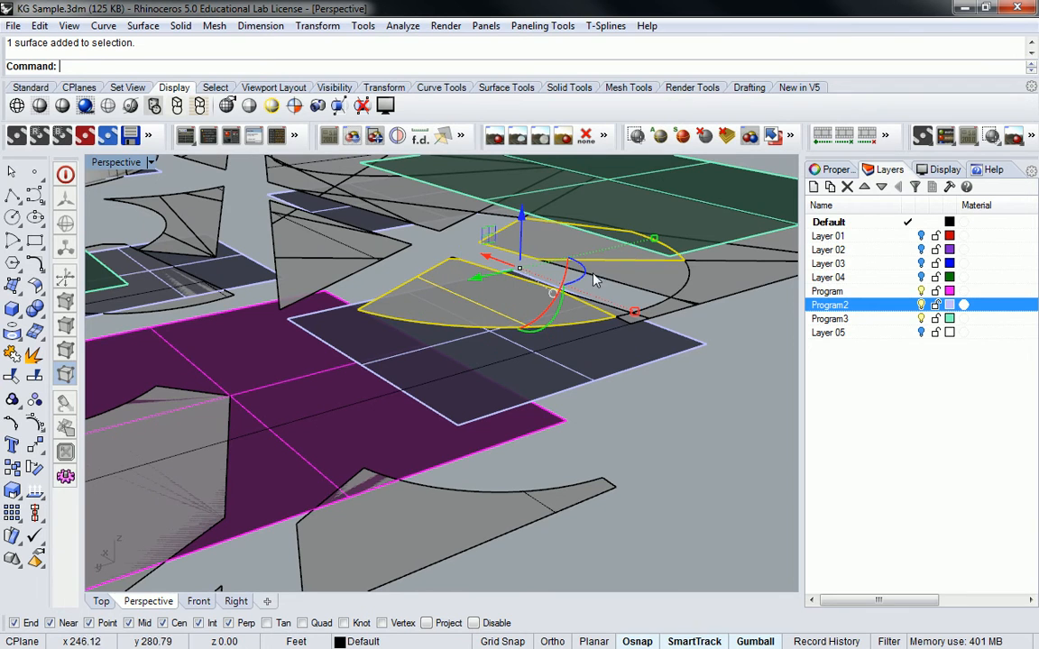
right_drag(456, 263, 391, 398)
shift+click(391, 398)
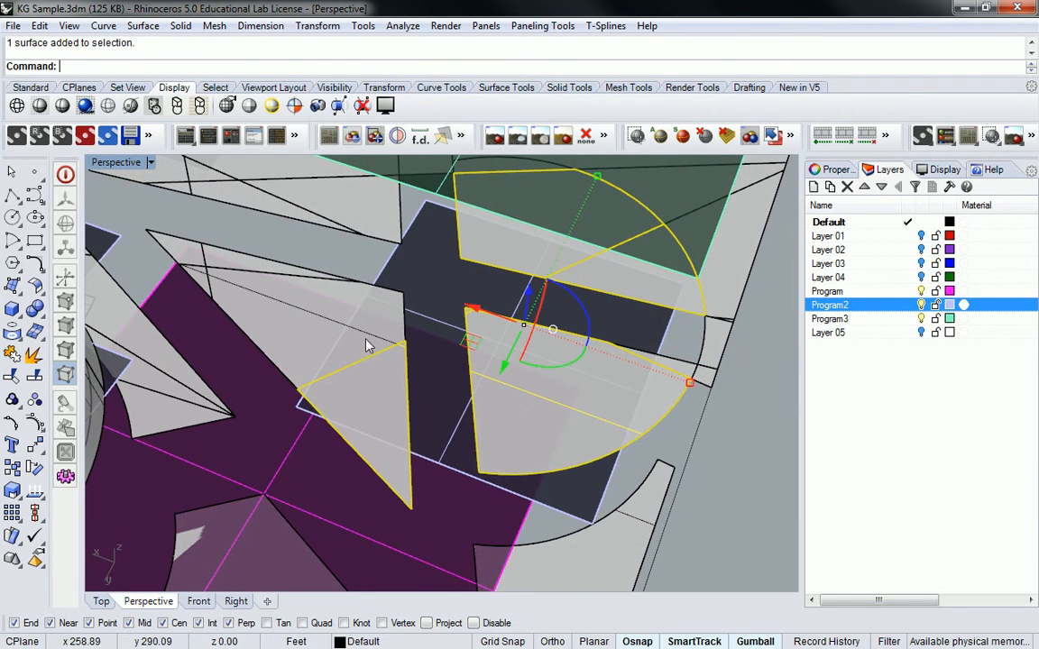
shift+click(338, 289)
right_drag(368, 283, 387, 263)
shift+click(273, 272)
shift+click(362, 229)
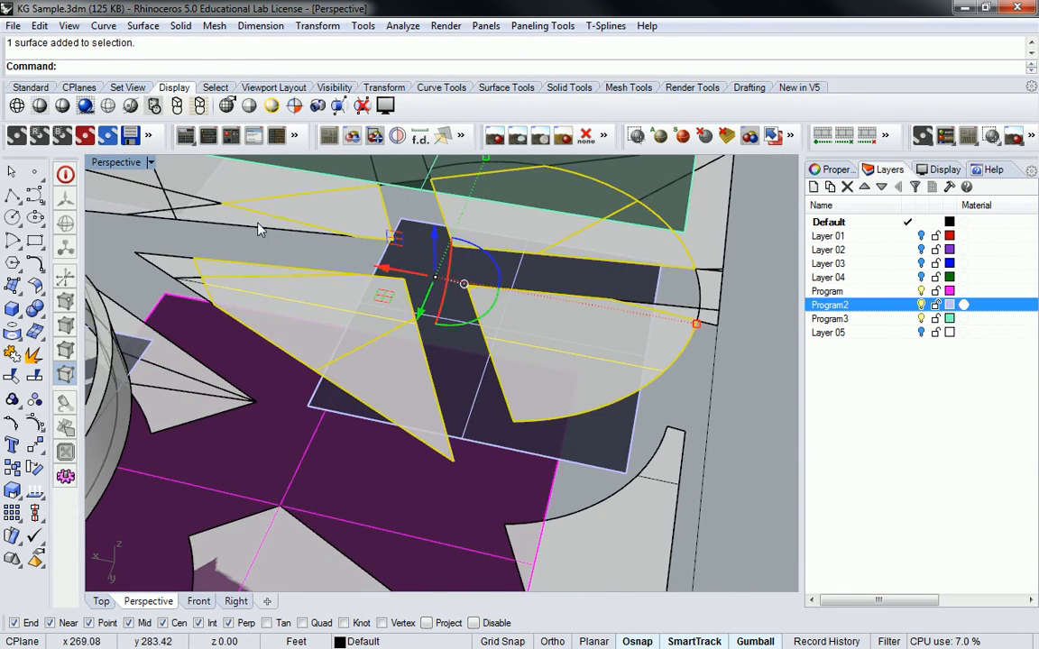
right_drag(316, 233, 487, 326)
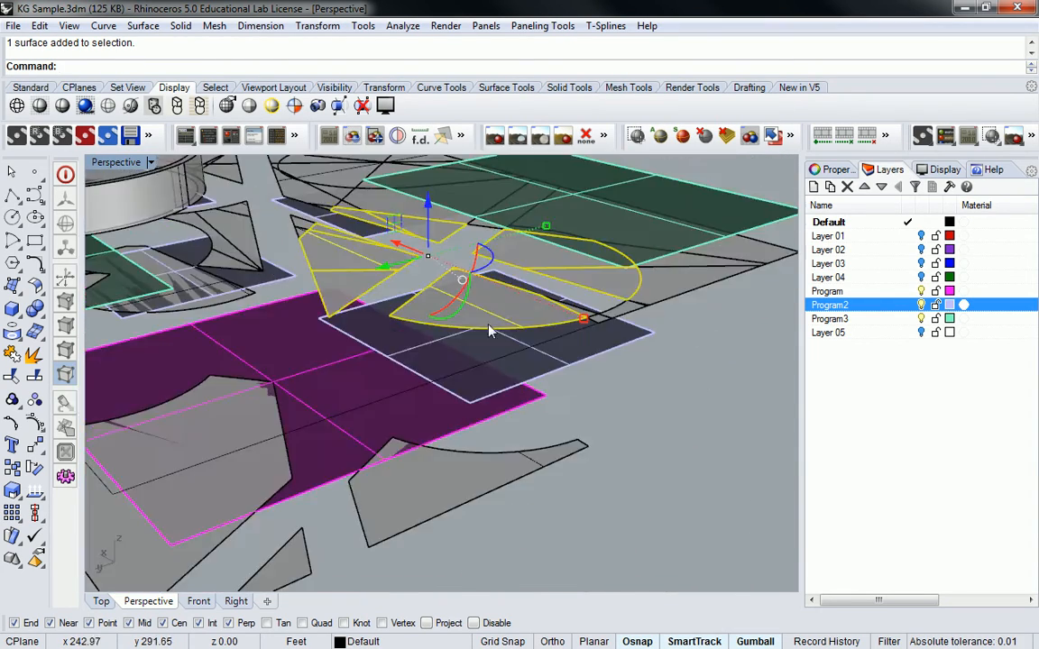
click(428, 214)
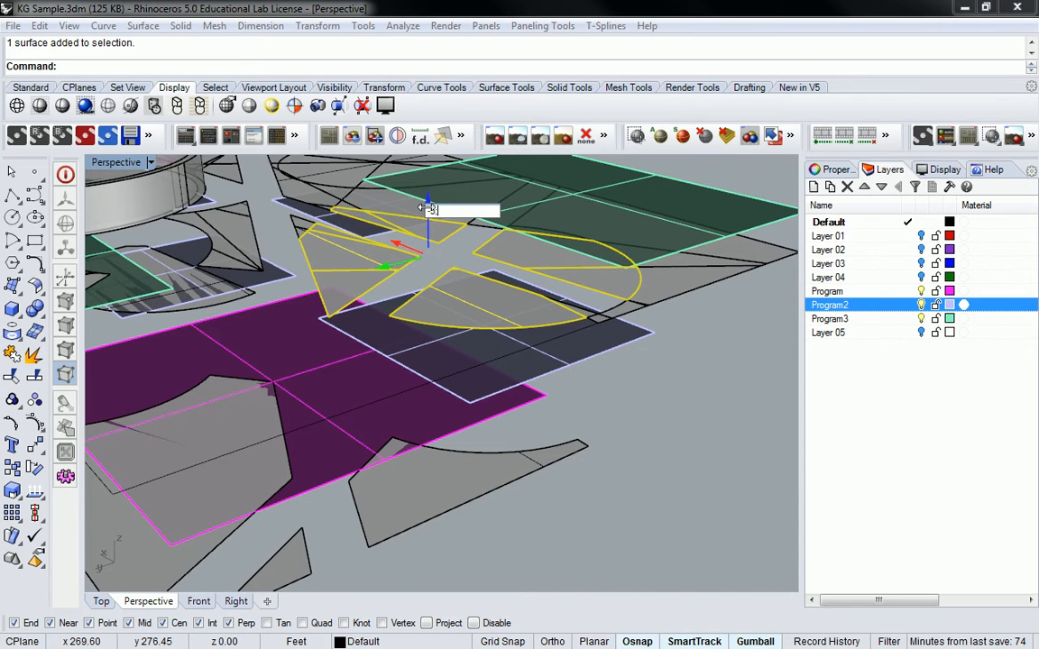
text(-5)
key(Return)
Raise the pattern surfaces beneath the corner Program3 plane by 2 feet, keeping the boundary curve out of the selection.
right_drag(500, 314, 475, 336)
click(610, 284)
right_drag(609, 285, 645, 279)
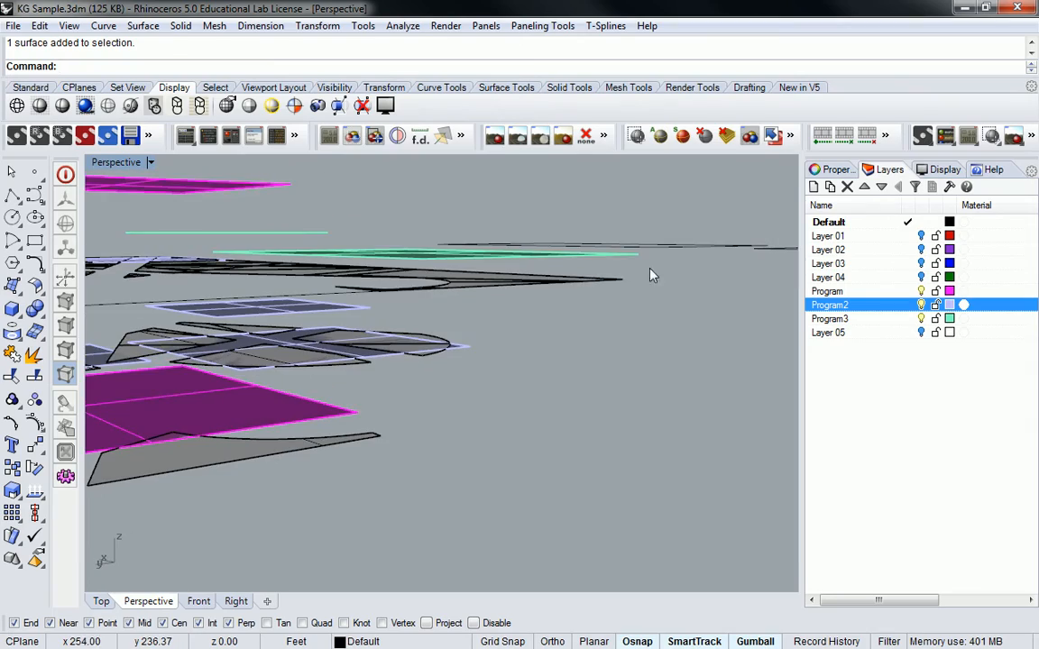
drag(519, 304, 516, 300)
right_drag(517, 300, 180, 410)
right_drag(257, 370, 404, 394)
scroll(406, 392, up, 6)
shift+click(451, 386)
scroll(485, 375, down, 4)
ctrl+click(653, 500)
right_drag(646, 415, 529, 552)
right_drag(487, 367, 510, 277)
click(404, 316)
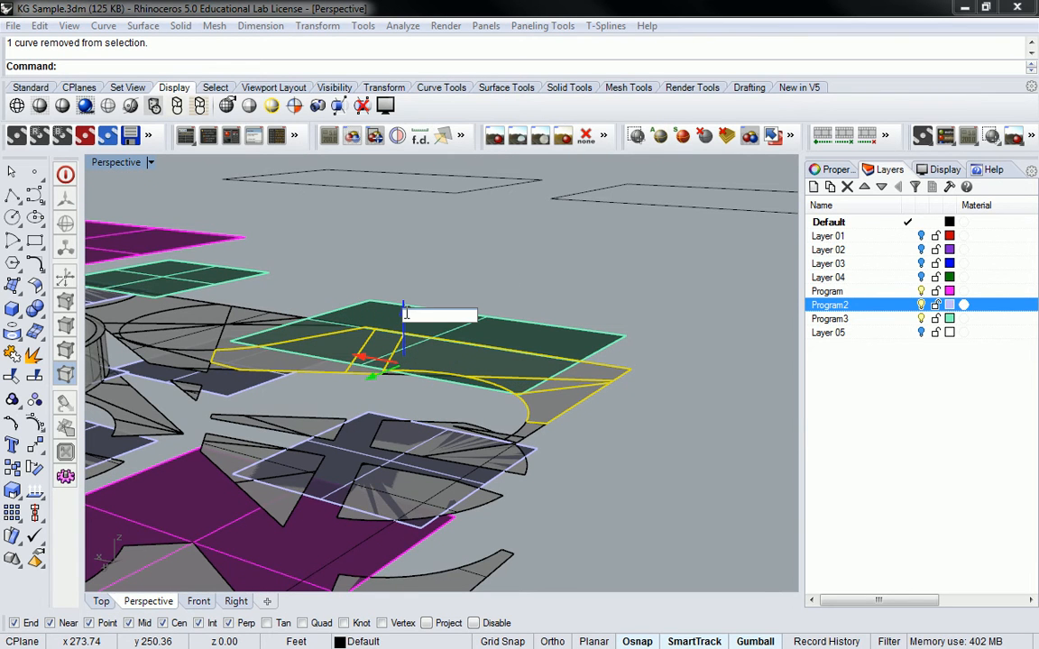
text(2)
key(Return)
right_drag(484, 250, 450, 382)
click(406, 378)
shift+click(468, 380)
shift+click(479, 380)
right_drag(452, 298, 503, 320)
key(Escape)
scroll(422, 359, up, 5)
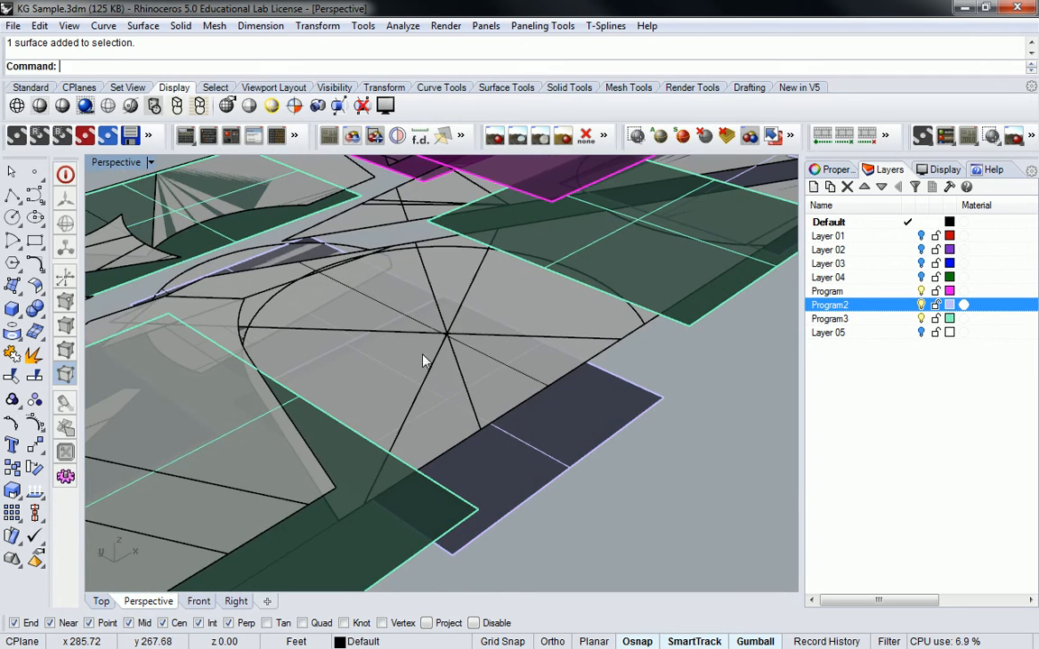
Lower the Program2 plane between the two Program3 planes, together with its radial circle-segment surfaces, by 5 feet.
right_drag(446, 405, 364, 386)
click(364, 386)
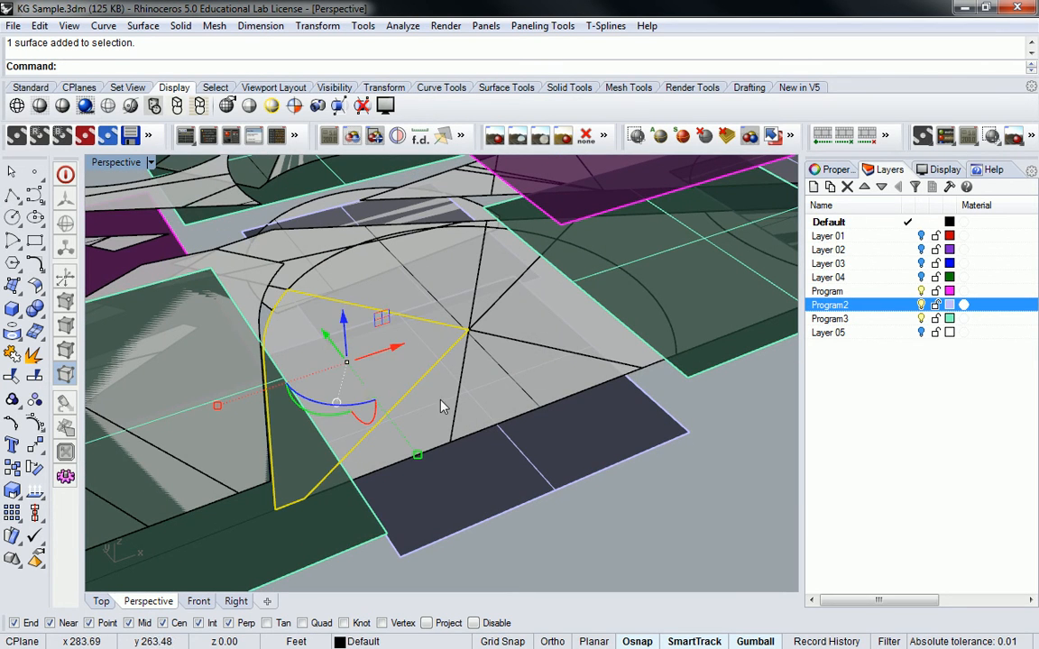
shift+click(440, 399)
shift+click(527, 403)
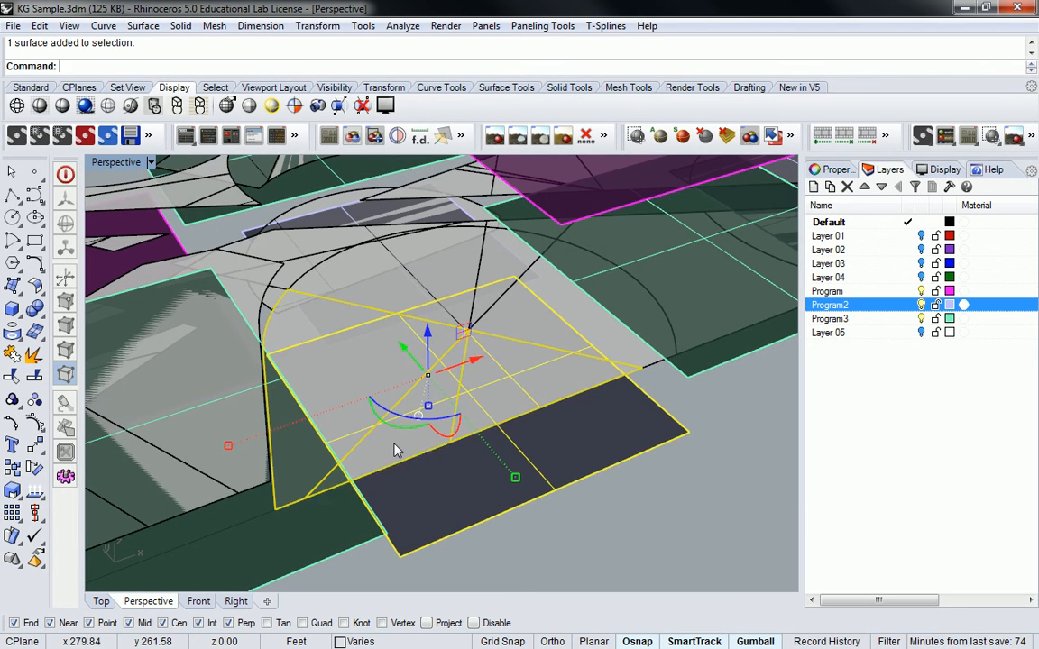
shift+click(571, 307)
shift+click(458, 253)
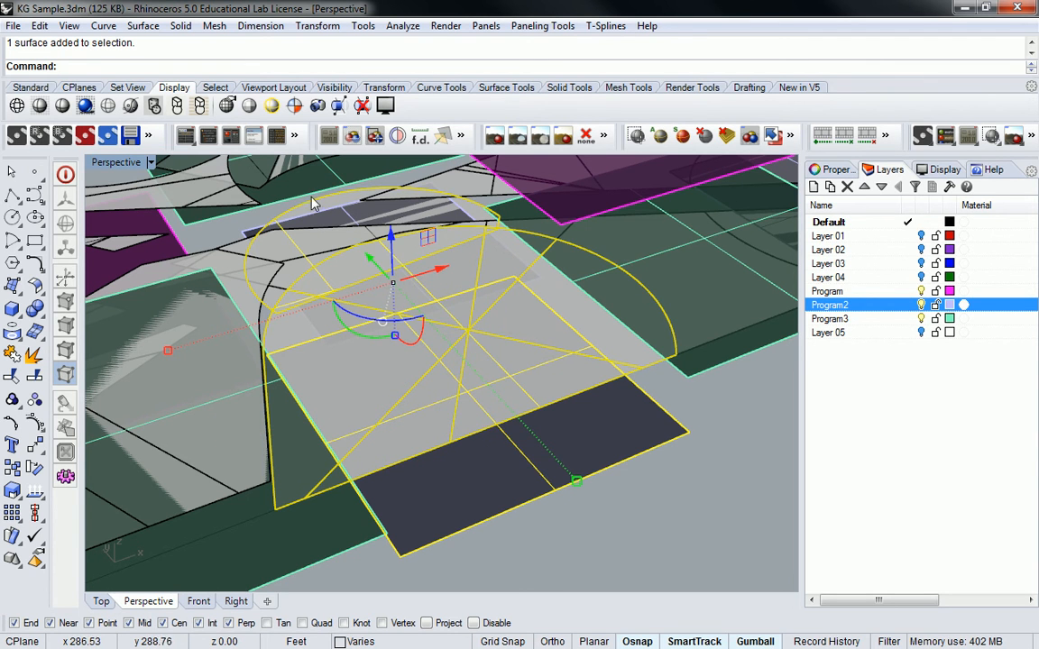
ctrl+click(325, 206)
right_drag(484, 444, 423, 341)
click(435, 285)
text(-5)
key(Return)
right_drag(465, 319, 412, 340)
key(Escape)
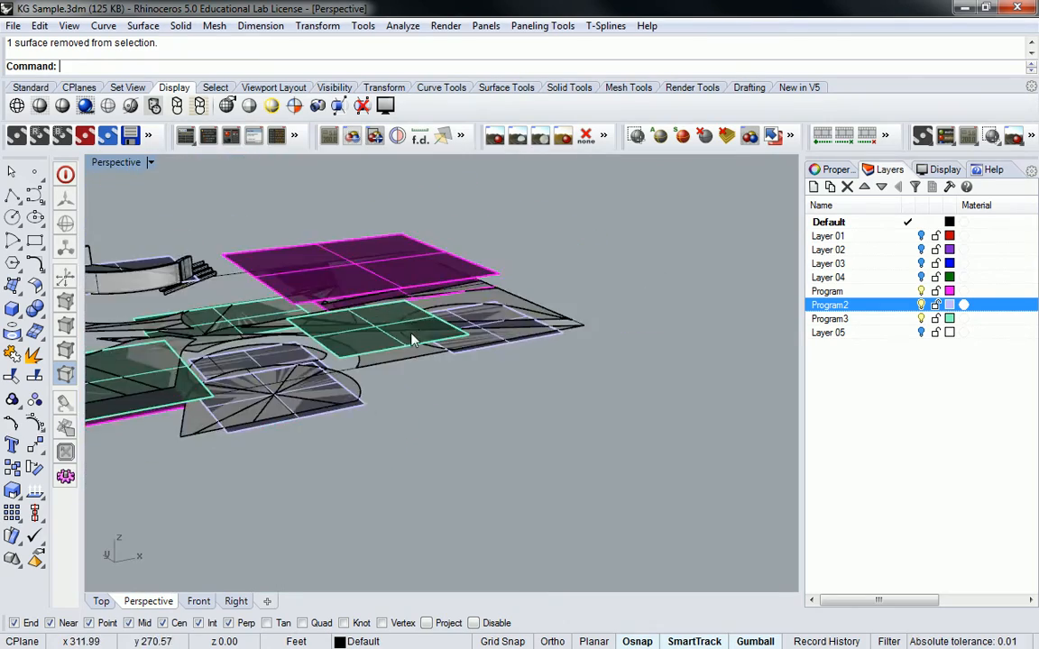
Raise the arc-edged surface between the two Program2 planes, beneath the Program3 plane, by 2 feet twice.
scroll(411, 339, up, 9)
click(403, 387)
right_drag(438, 397, 463, 355)
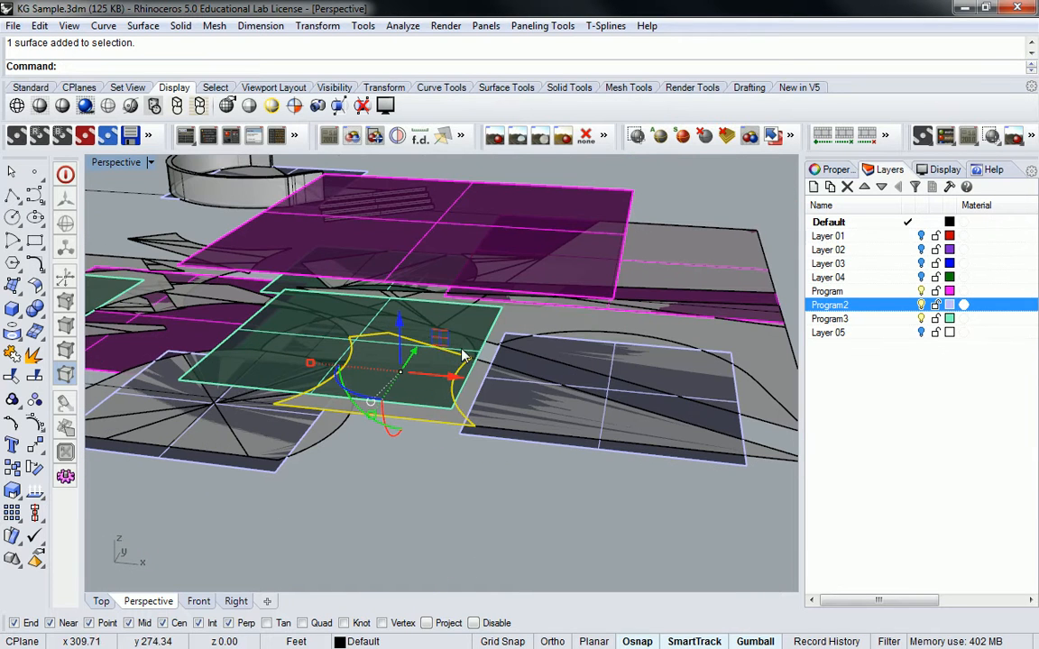
click(402, 321)
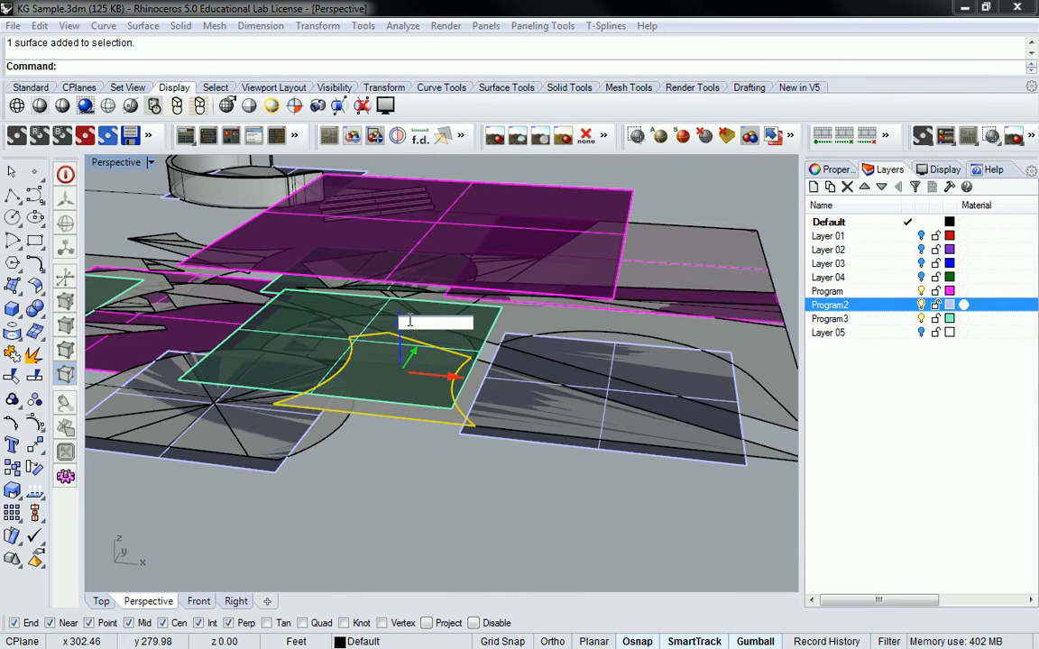
text(2)
key(Return)
right_drag(402, 321, 365, 380)
click(365, 413)
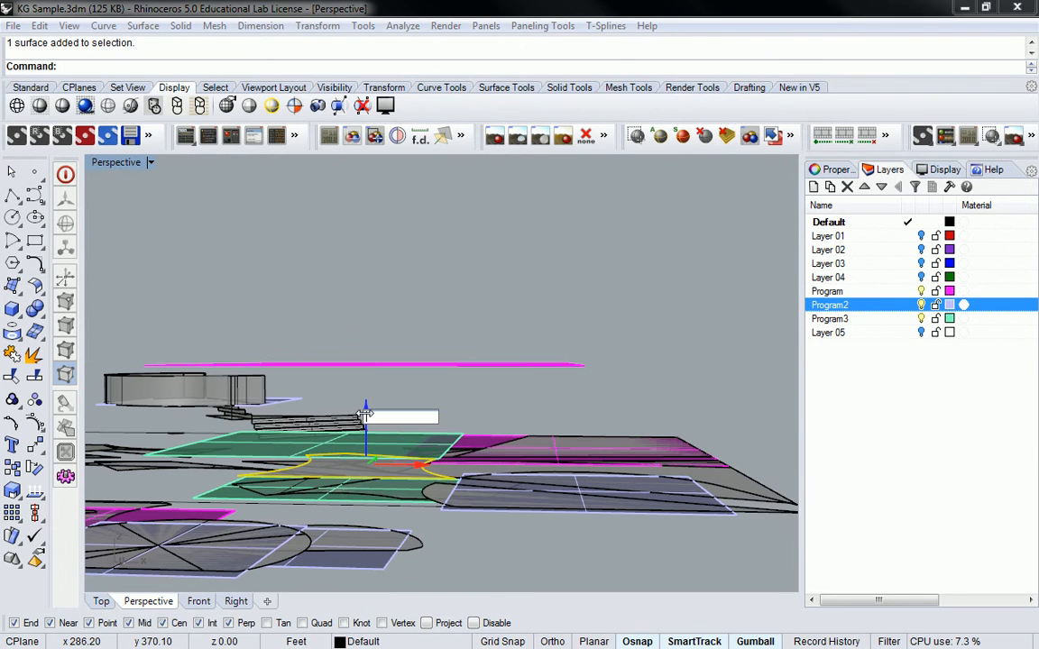
text(2)
key(Return)
Raise the large arc-edged surface at the pattern's outer edge beside the magenta Program plane.
right_drag(427, 359, 614, 451)
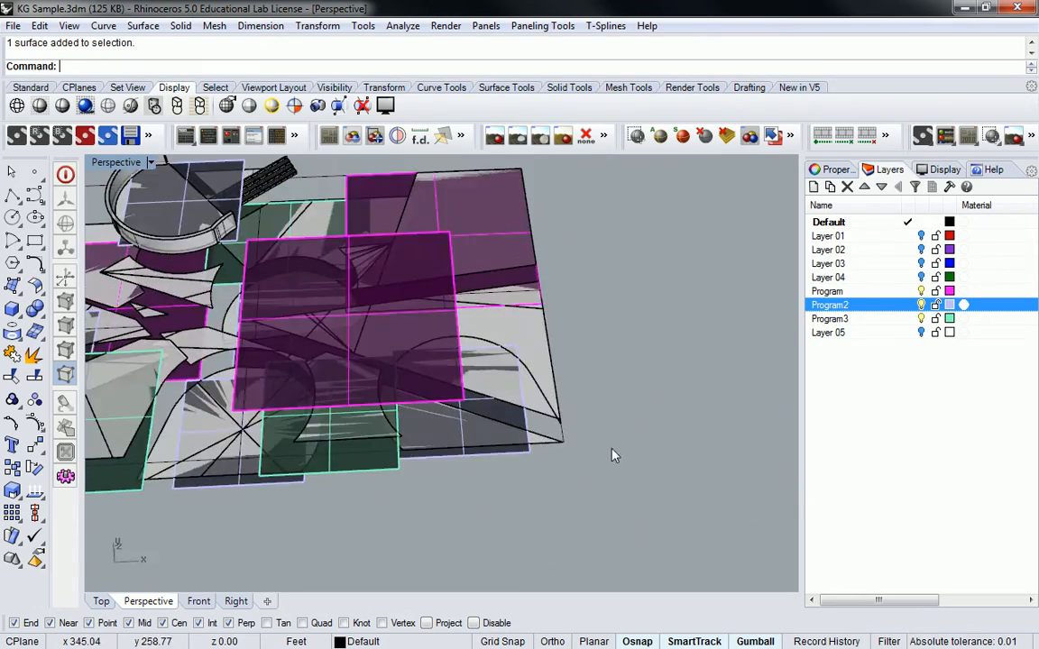
scroll(532, 364, up, 3)
right_drag(532, 365, 498, 379)
click(494, 350)
text(1)
key(Return)
right_drag(494, 349, 420, 385)
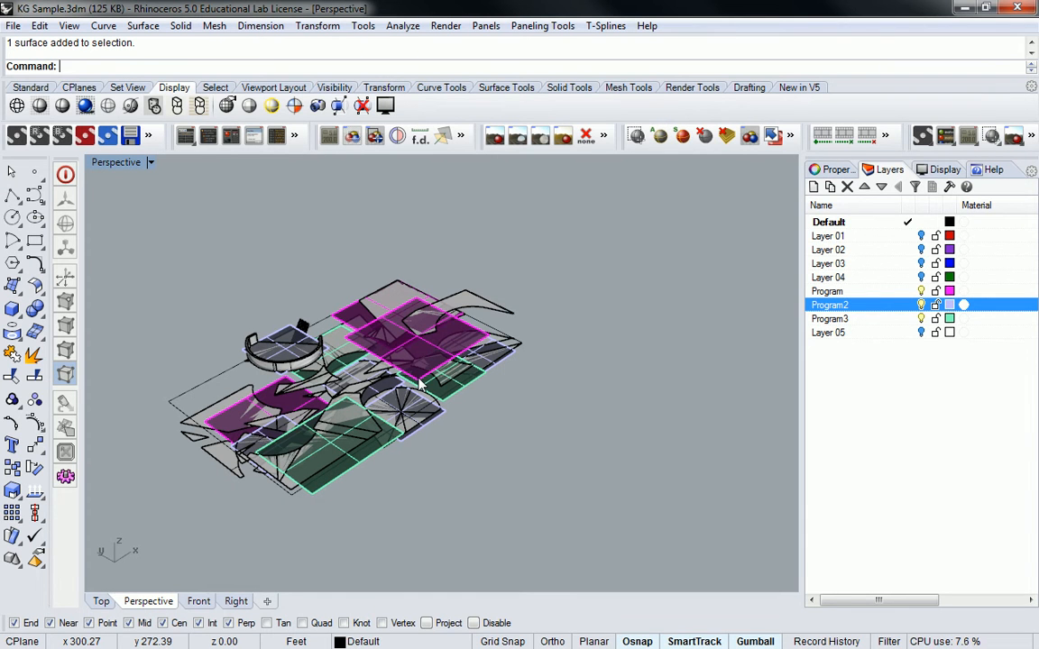
Hide the Program, Program2 and Program3 layers so only the pattern surfaces, wall and stairs are displayed.
click(921, 290)
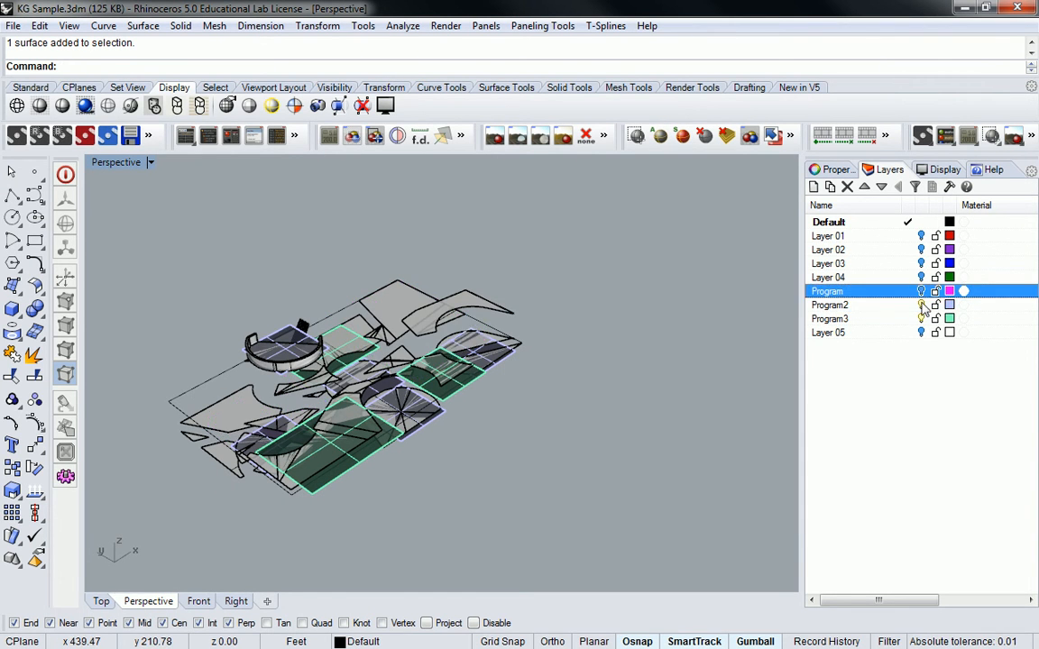
click(921, 305)
click(920, 318)
Examine the vertically shifted surfaces, the curved wall and the stairs from several angles.
right_drag(416, 387, 338, 382)
scroll(338, 382, up, 5)
scroll(338, 383, up, 4)
right_drag(507, 345, 445, 341)
scroll(445, 341, down, 6)
shift+right_drag(594, 387, 327, 393)
scroll(328, 393, up, 3)
right_drag(519, 447, 372, 390)
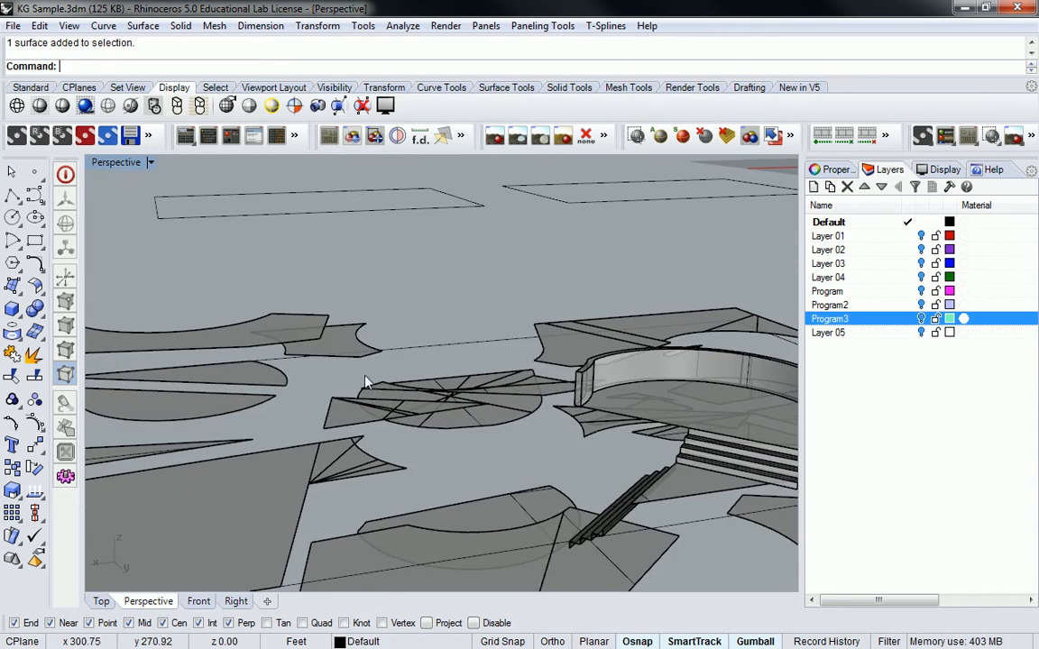
right_drag(569, 406, 435, 309)
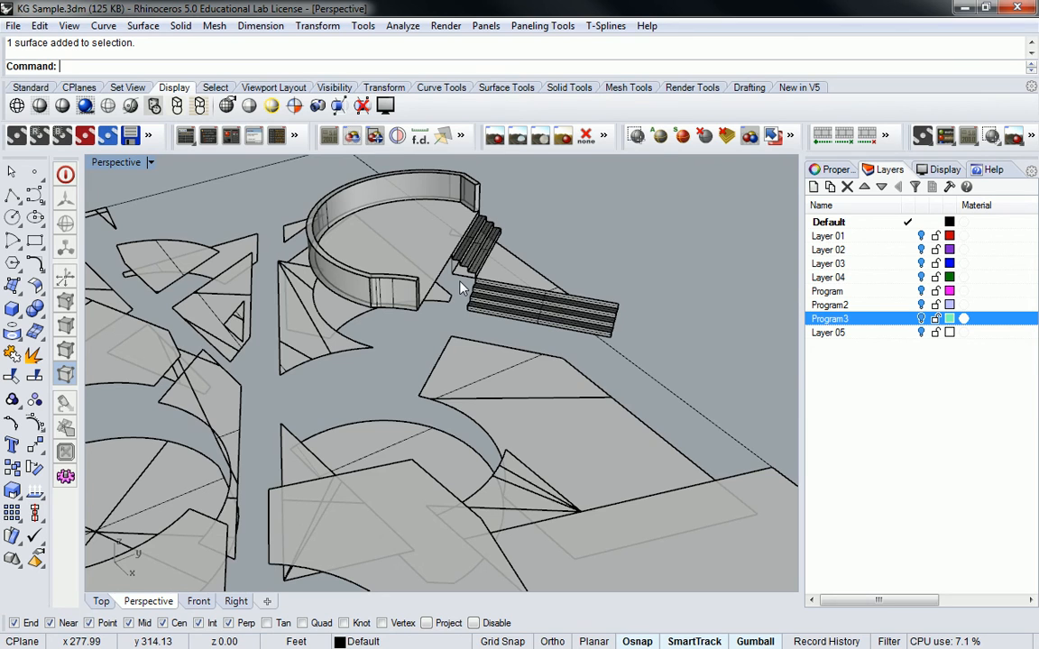
scroll(451, 289, down, 4)
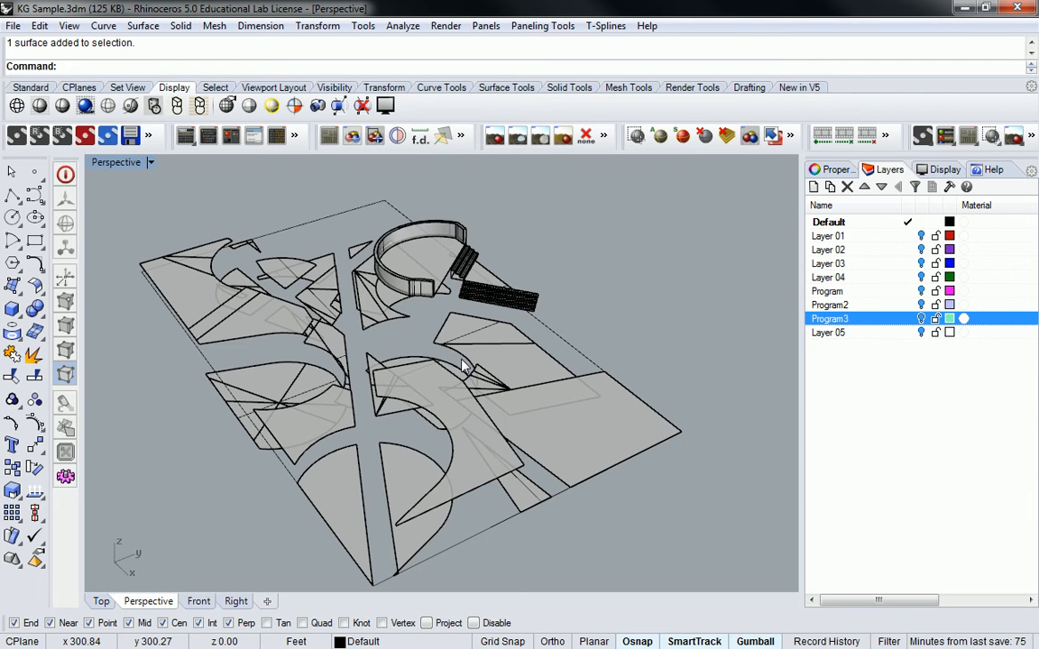
Offset the rectangular boundary curve outward by 12 feet with sharp corners.
right_drag(657, 333, 507, 357)
click(487, 339)
click(531, 386)
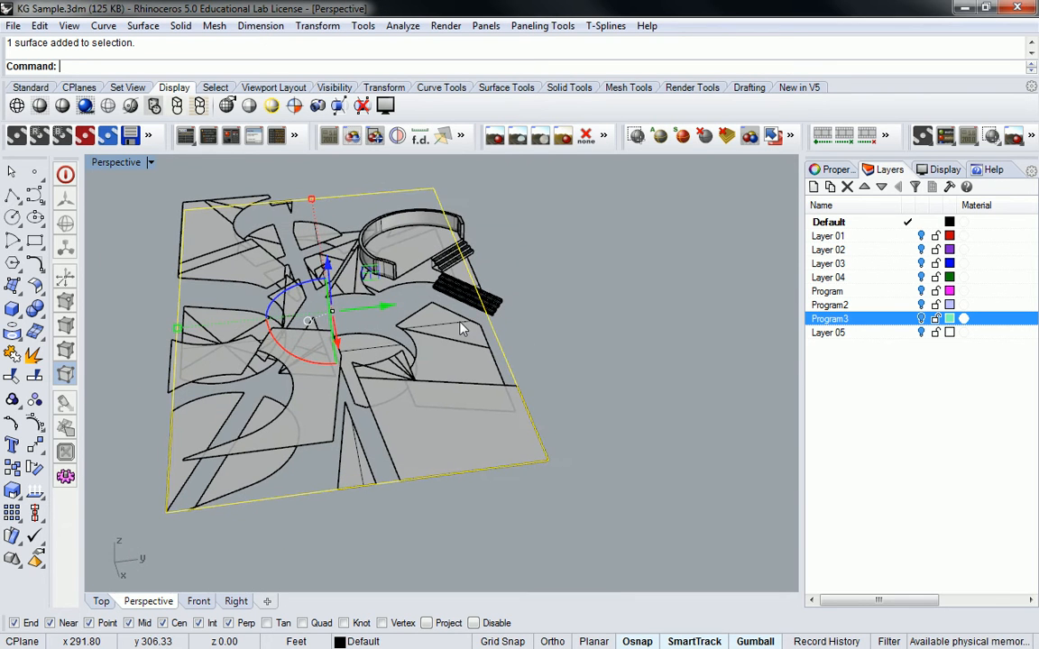
key(Escape)
text(E)
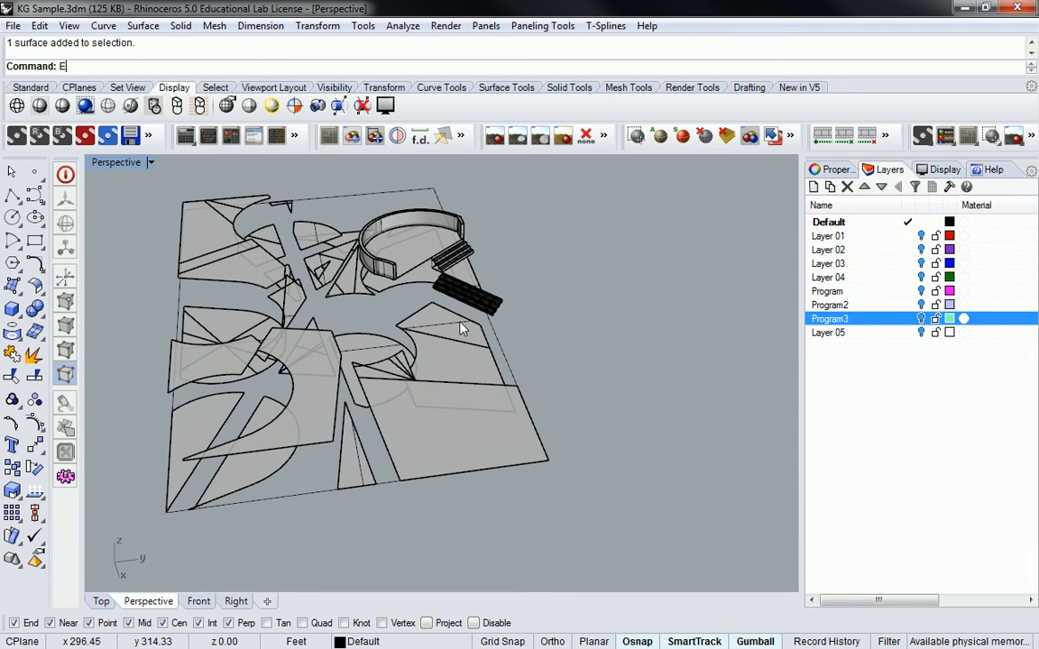
text(xtOffset)
key(Return)
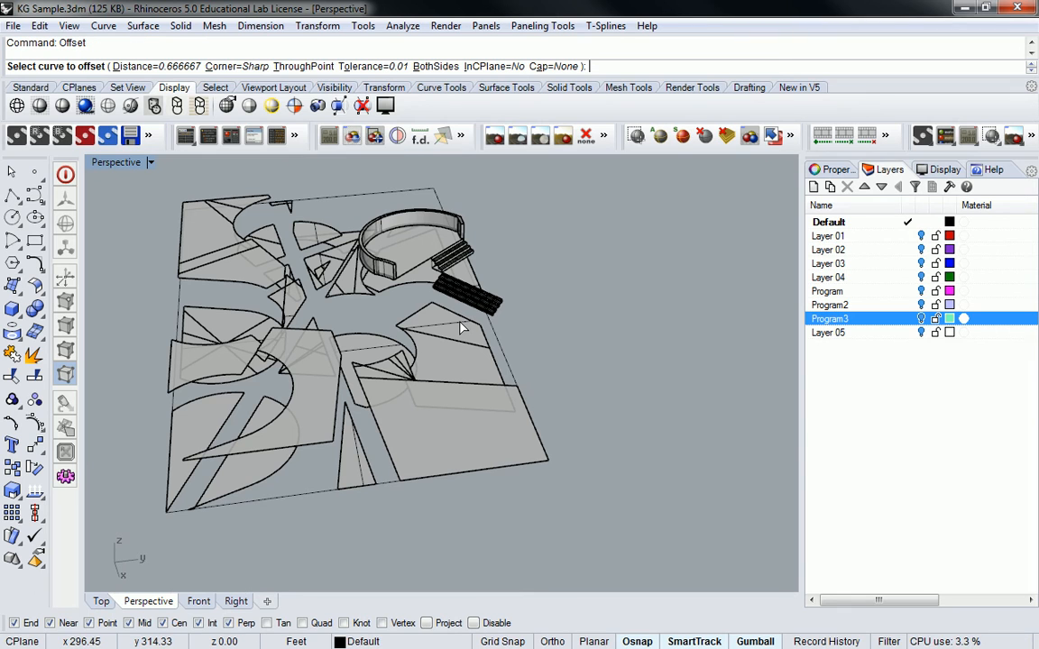
click(196, 66)
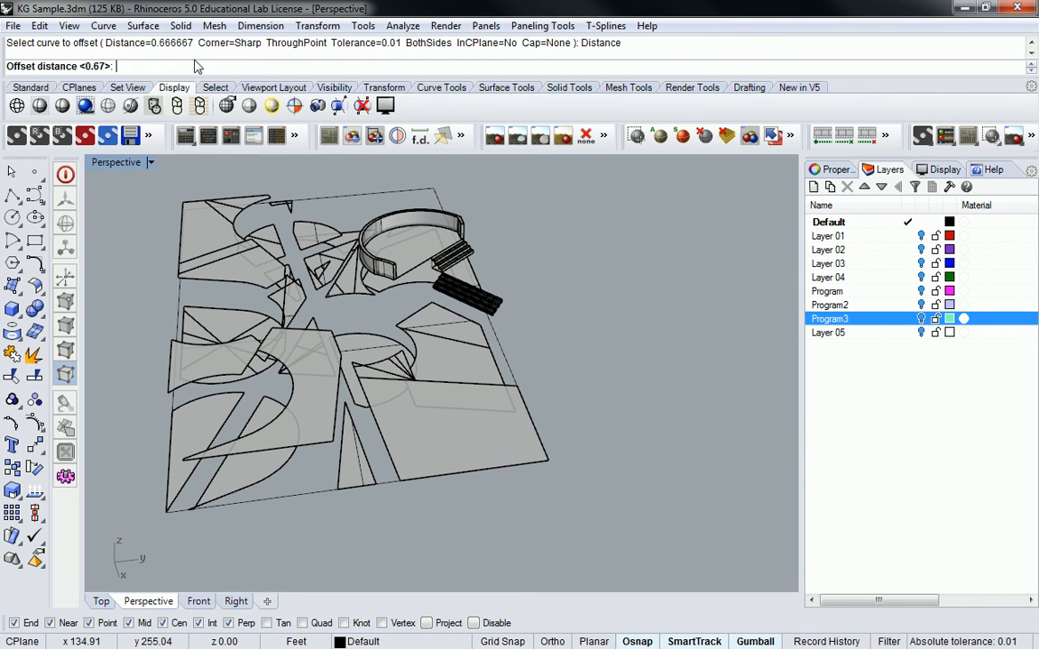
text(12)
key(Return)
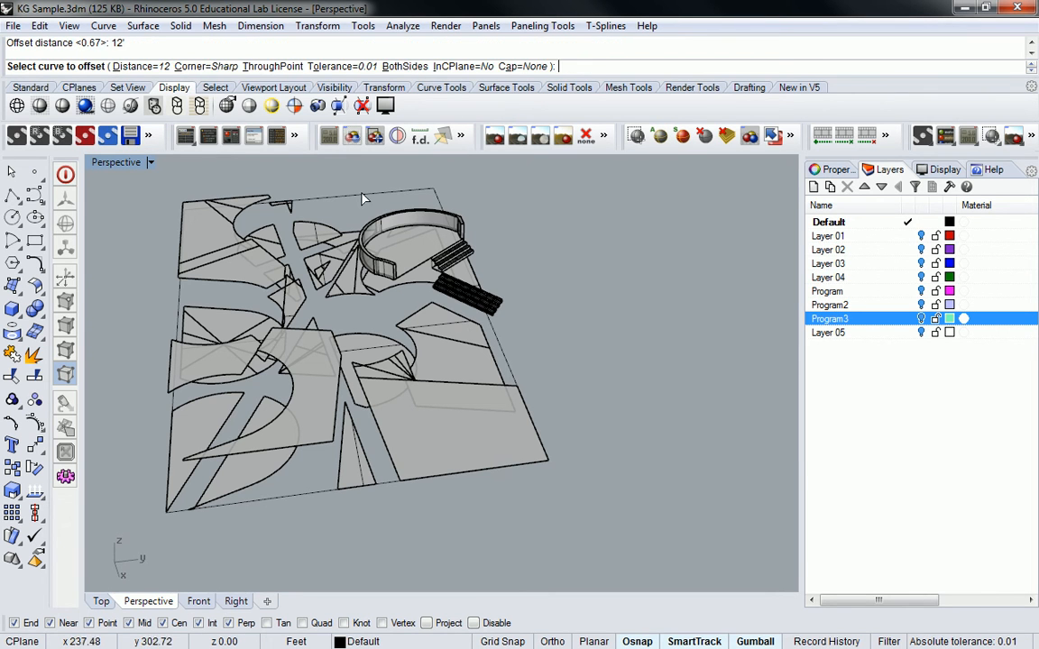
click(404, 191)
click(559, 198)
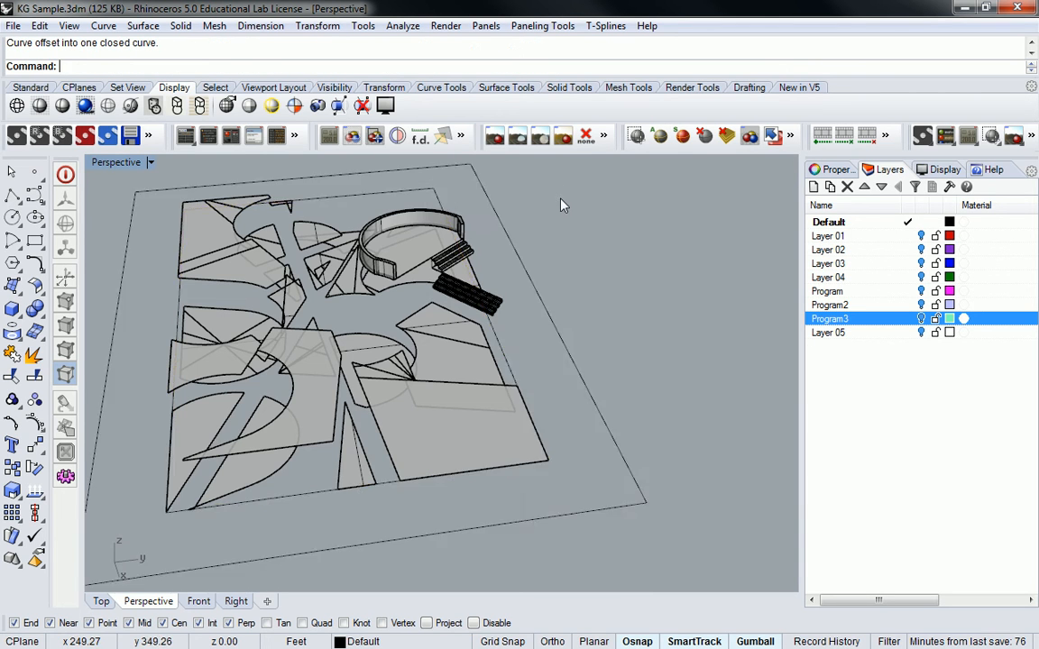
Try to extrude both rectangular boundary curves downward 1 foot as a solid frame, and undo the extrusion.
scroll(602, 252, down, 3)
scroll(617, 288, up, 5)
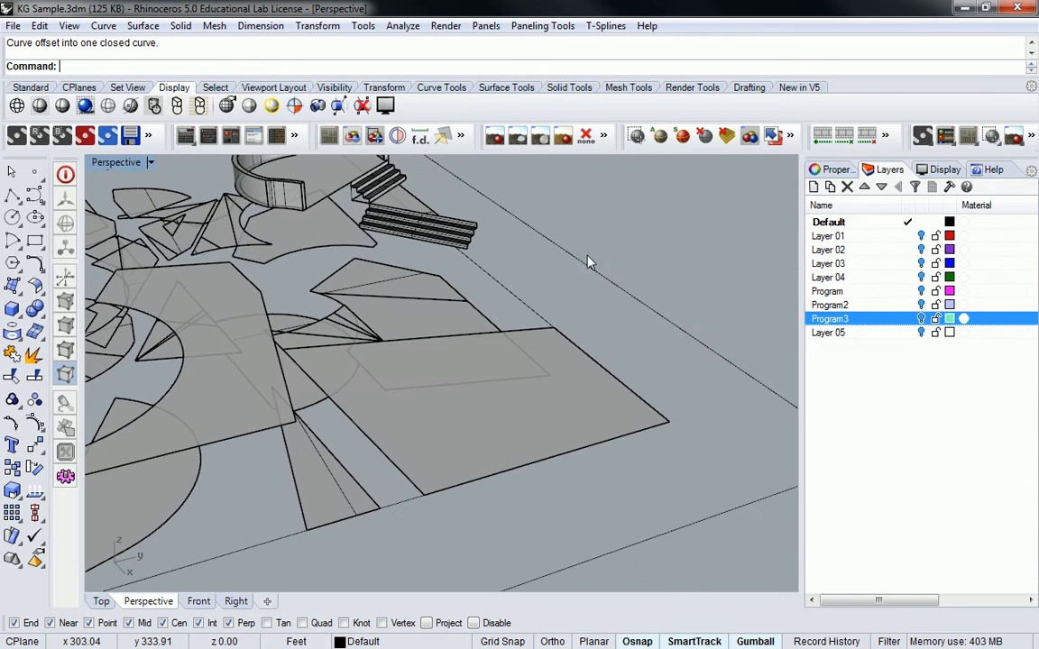
drag(505, 293, 506, 295)
text(Extrud)
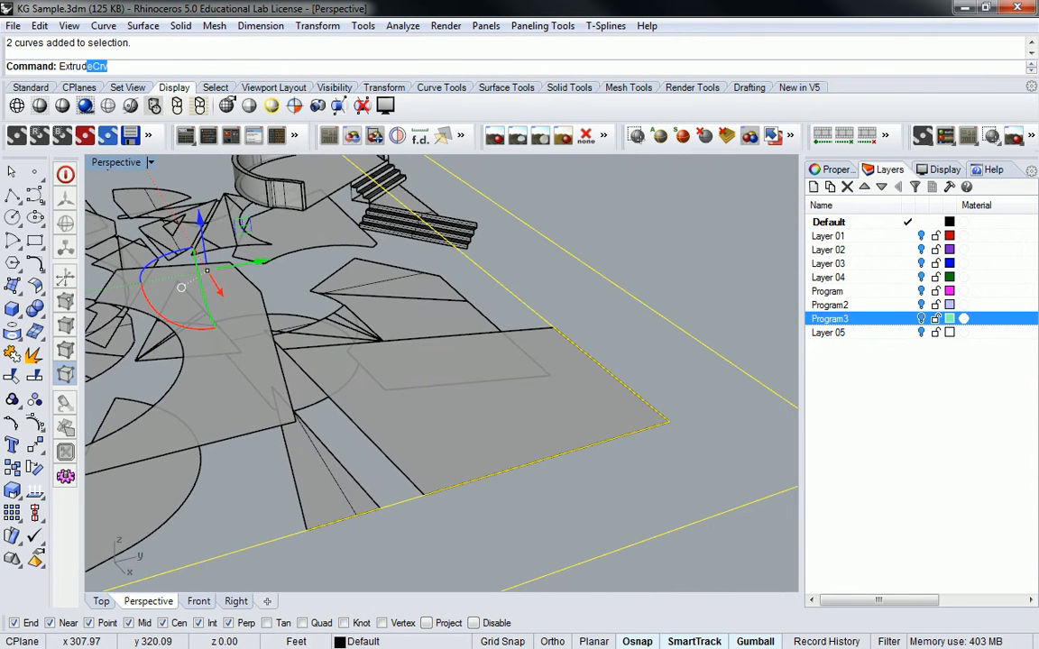
text(e)
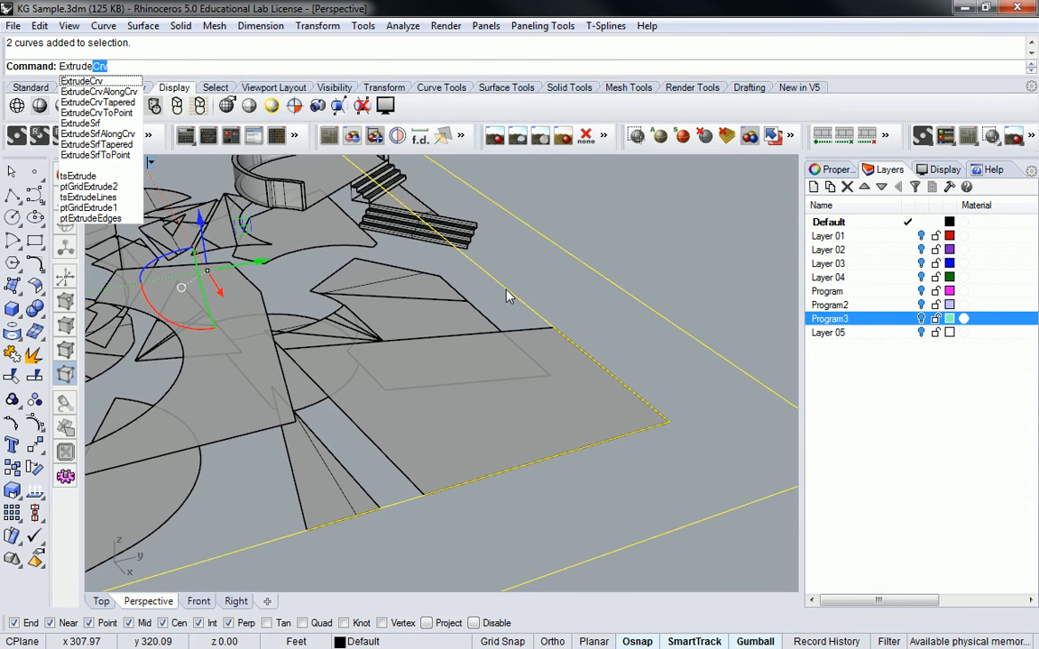
key(Return)
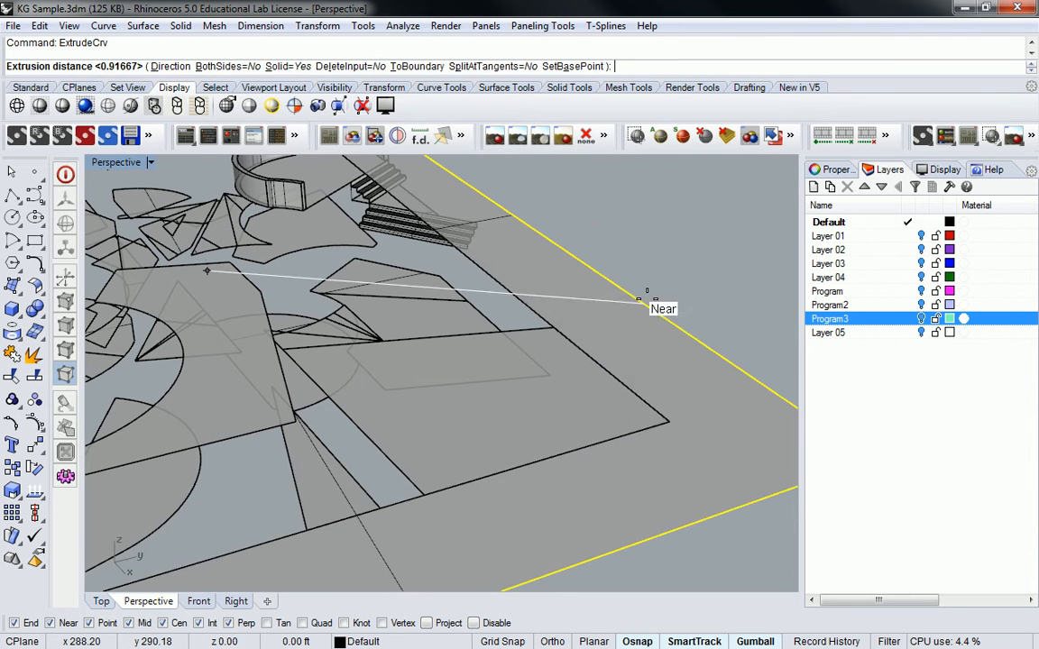
text(-')
key(Return)
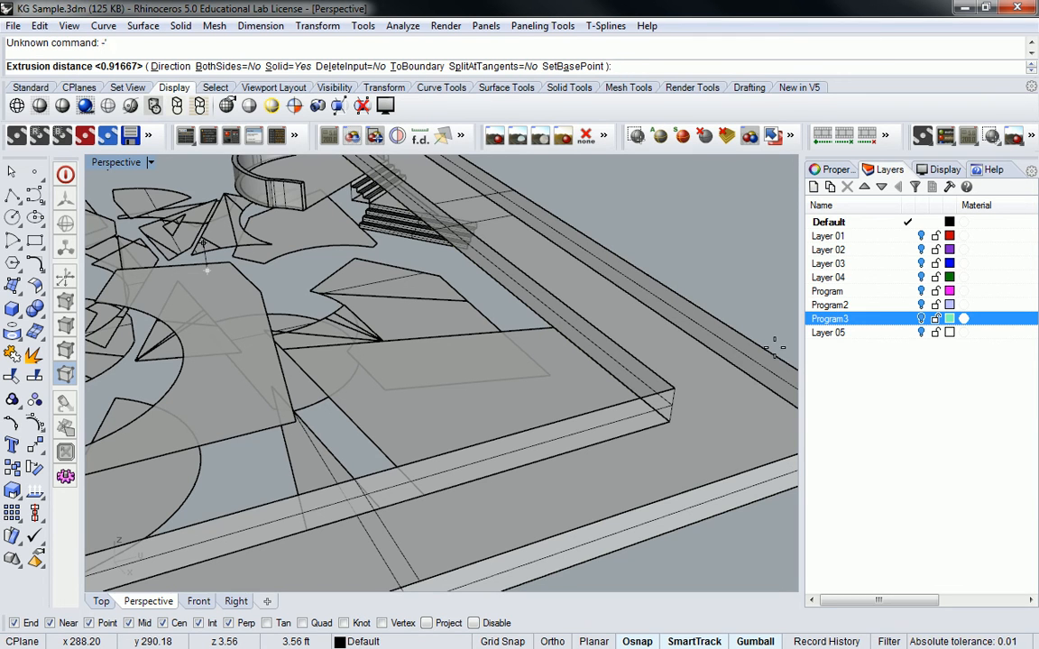
key(BackSpace)
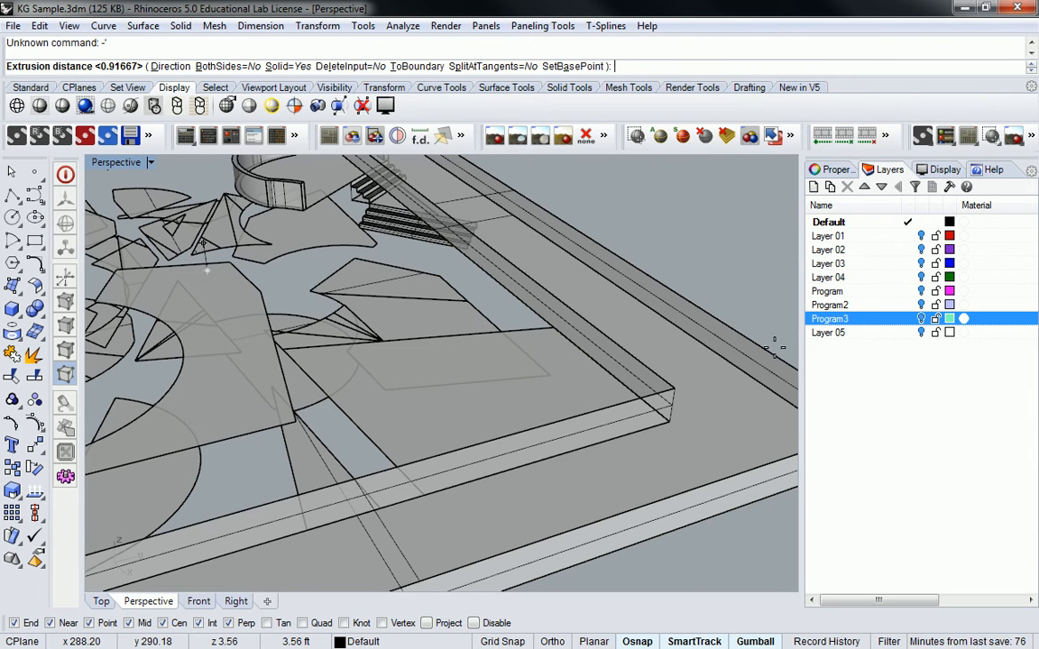
key(Return)
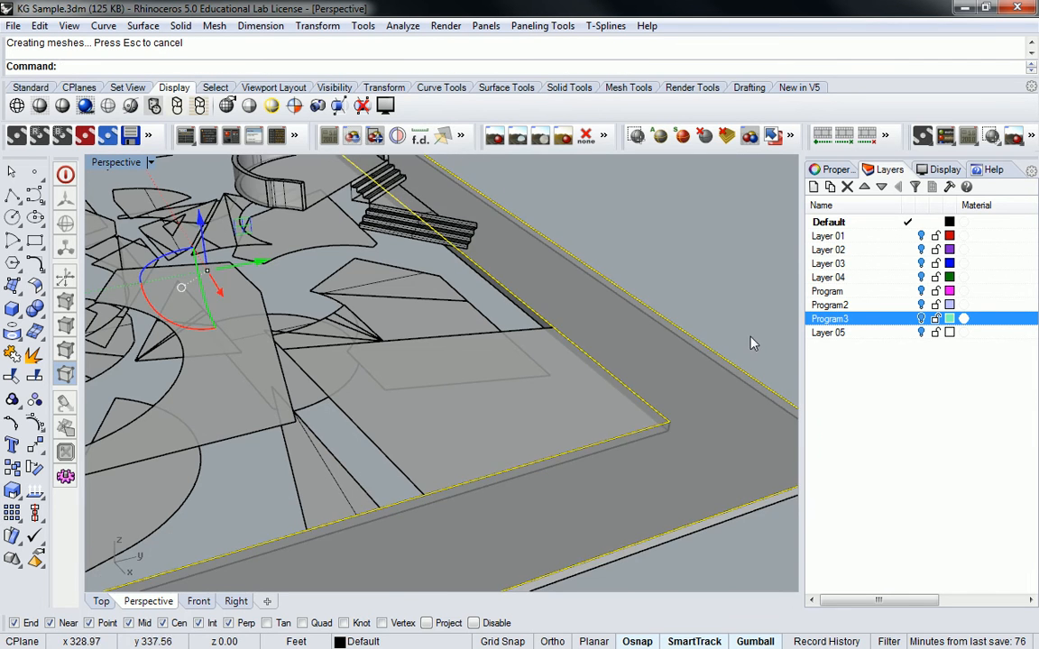
scroll(680, 302, down, 5)
right_drag(520, 362, 523, 377)
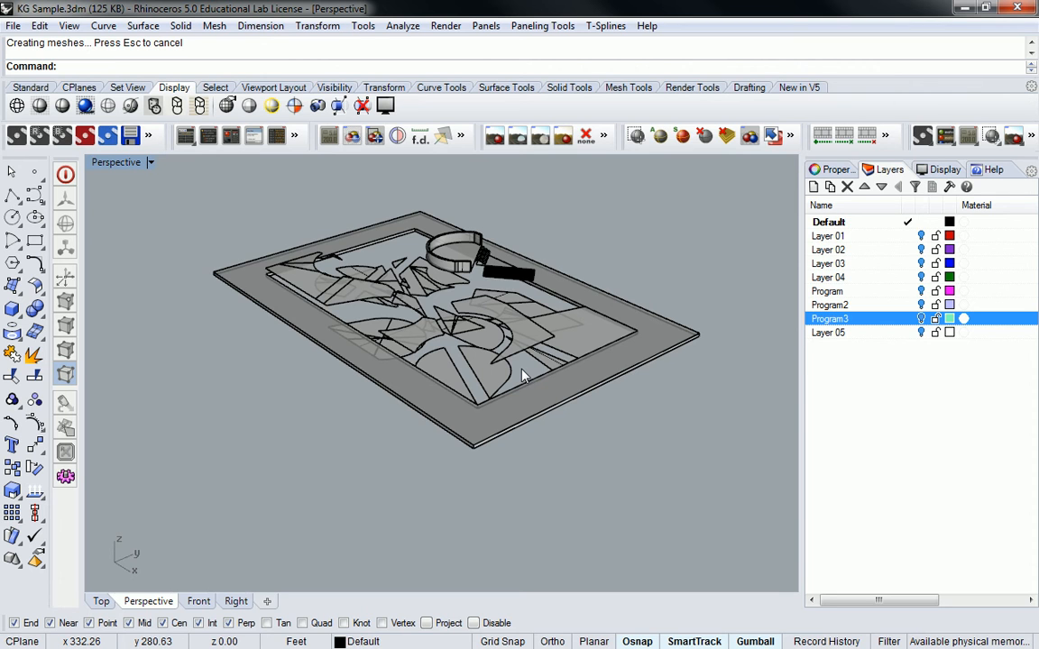
key(ctrl+z)
key(Return)
key(Escape)
Fillet the nearest corner of the outer boundary curve with a 12-foot radius.
text(illet ( Radius=0 Join=No Trim=Yes ExtendArcsBy=Arc)
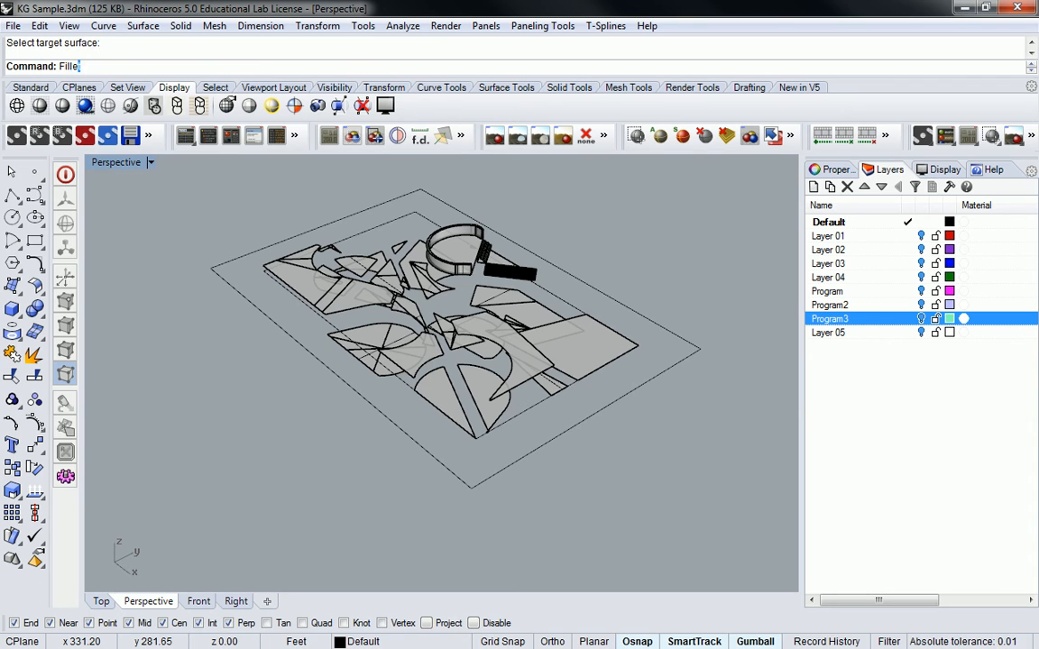
key(Return)
text(r)
key(Return)
text(12)
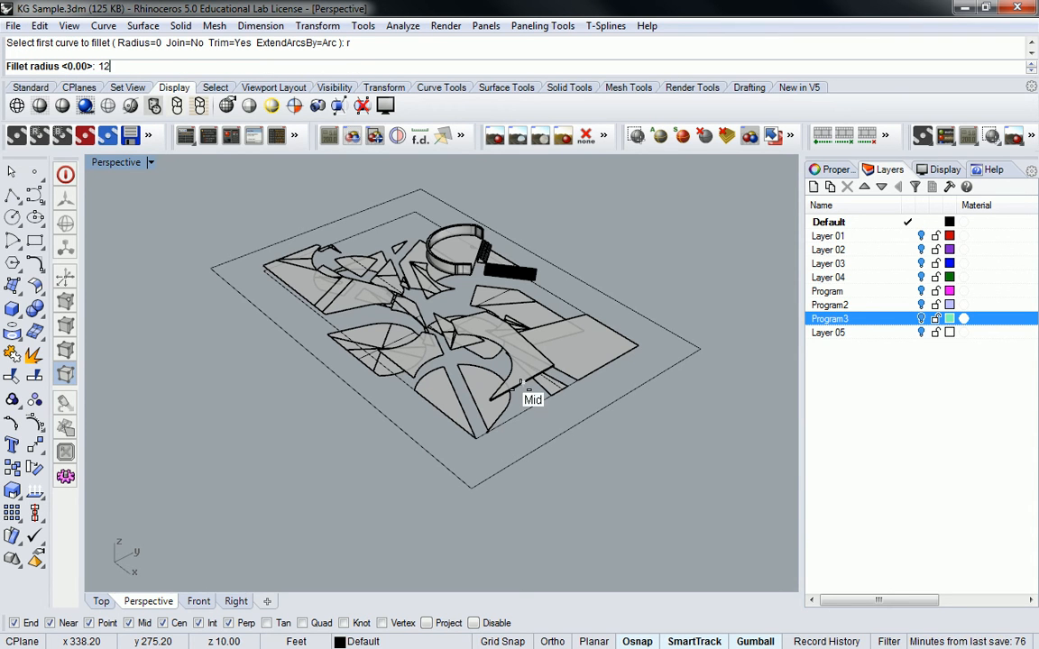
key(Return)
click(485, 478)
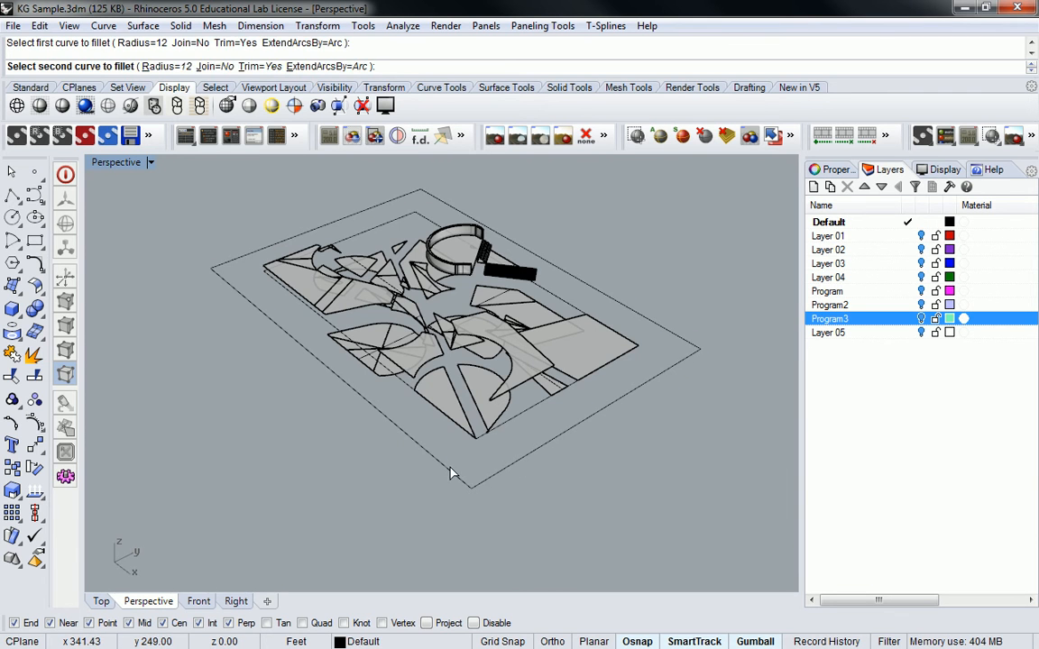
click(451, 471)
right_drag(590, 413, 686, 388)
right_click(687, 389)
click(682, 347)
key(Escape)
Fillet the outer boundary's other corner along the same long edge with the same 12-foot radius.
right_click(525, 355)
click(241, 332)
click(228, 270)
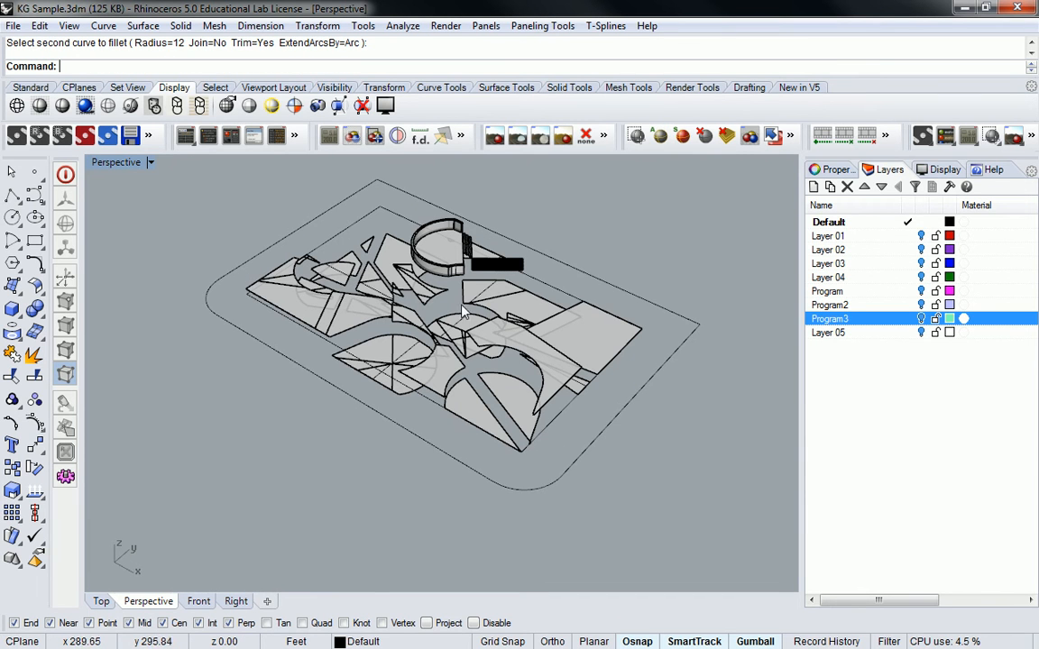
Extrude the inner boundary and the filleted outer boundary downward 1 foot as a solid frame.
right_drag(505, 397, 550, 410)
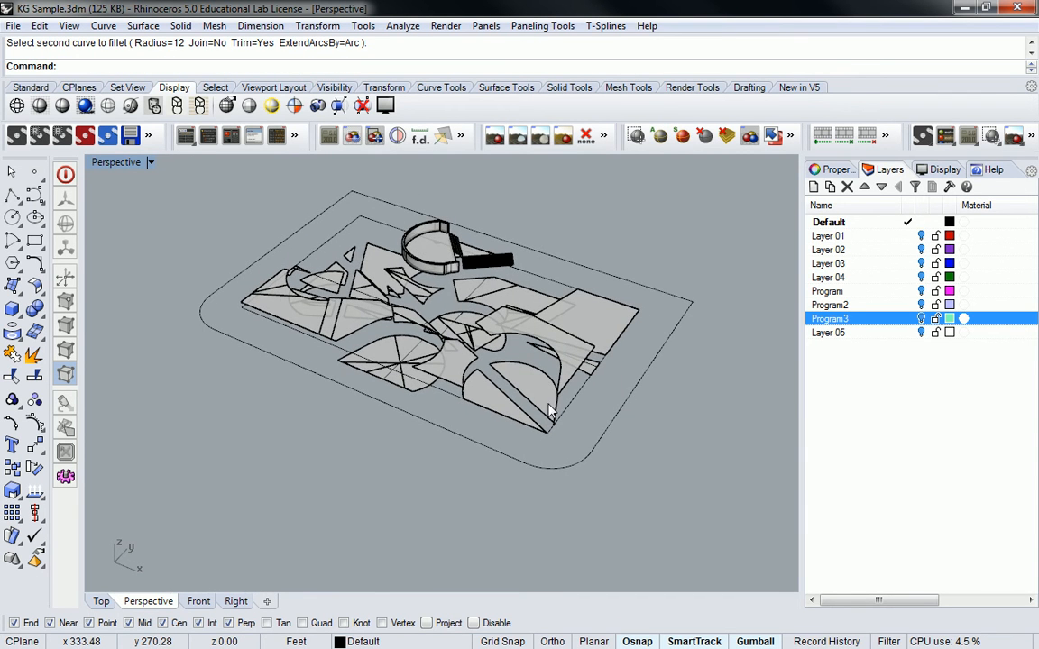
scroll(550, 410, up, 3)
drag(638, 463, 536, 384)
right_drag(536, 383, 577, 354)
text(Extr)
key(Return)
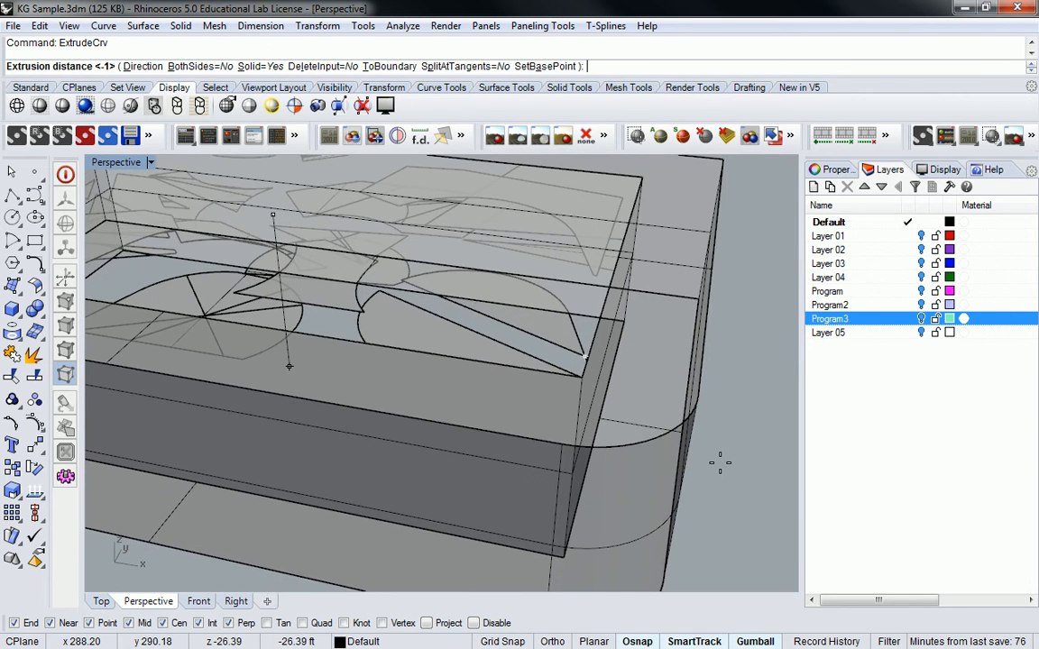
text(-1)
key(Return)
right_drag(574, 387, 308, 339)
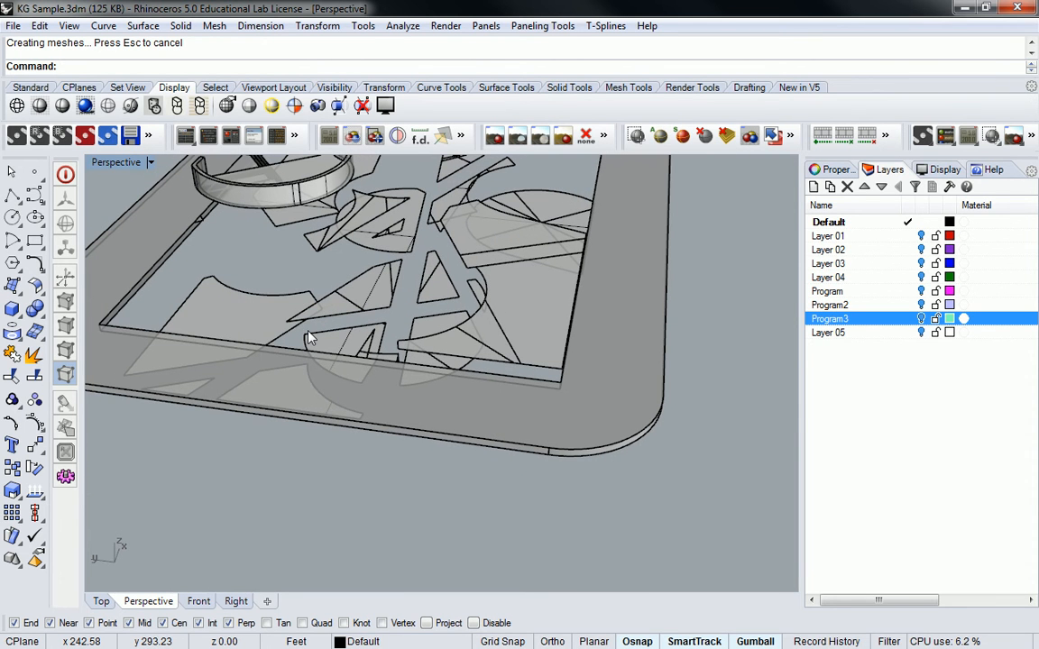
shift+right_drag(309, 338, 473, 348)
scroll(423, 395, down, 4)
shift+right_drag(422, 396, 321, 474)
scroll(549, 390, down, 4)
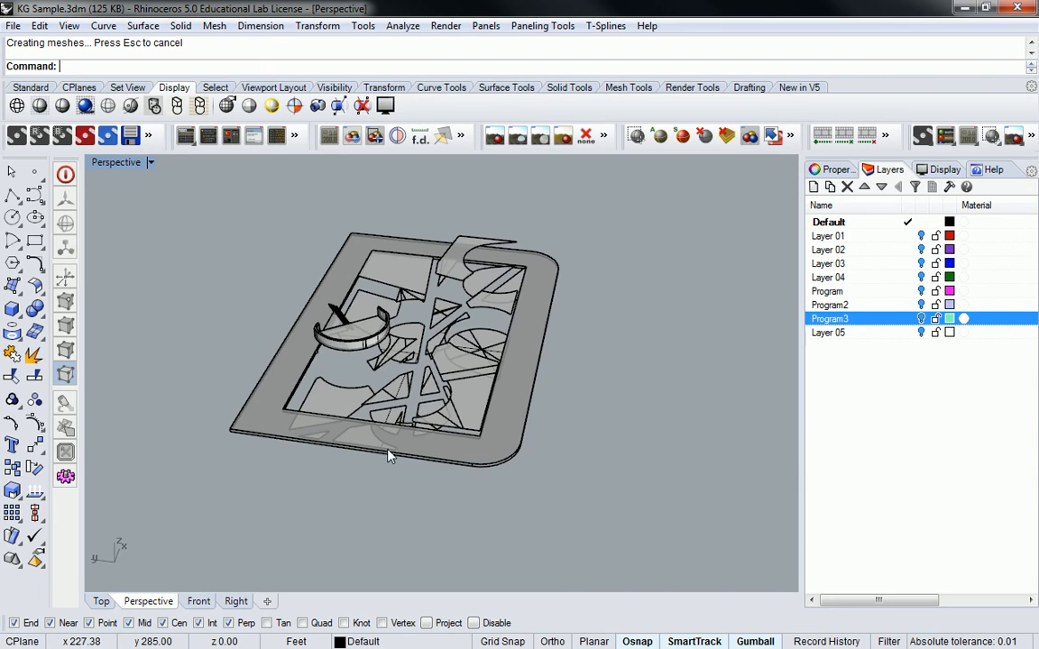
Move the inner boundary curve straight down from the frame's top inner corner to its bottom inner corner.
scroll(393, 464, up, 5)
right_drag(389, 447, 322, 367)
scroll(322, 367, up, 3)
click(252, 319)
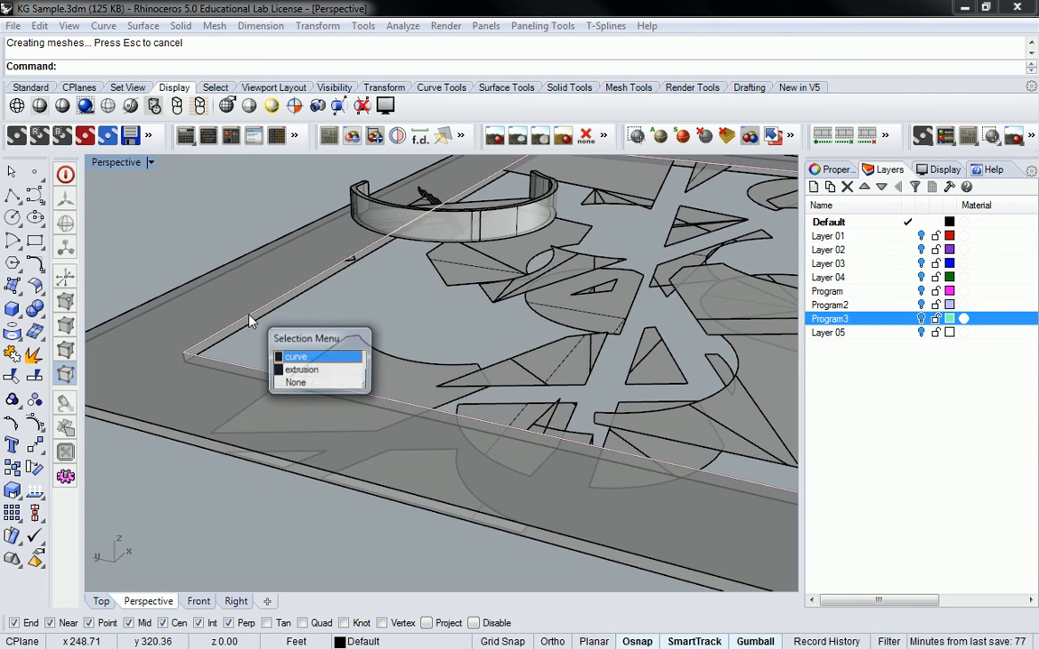
click(289, 356)
right_drag(355, 321, 352, 321)
right_click(352, 320)
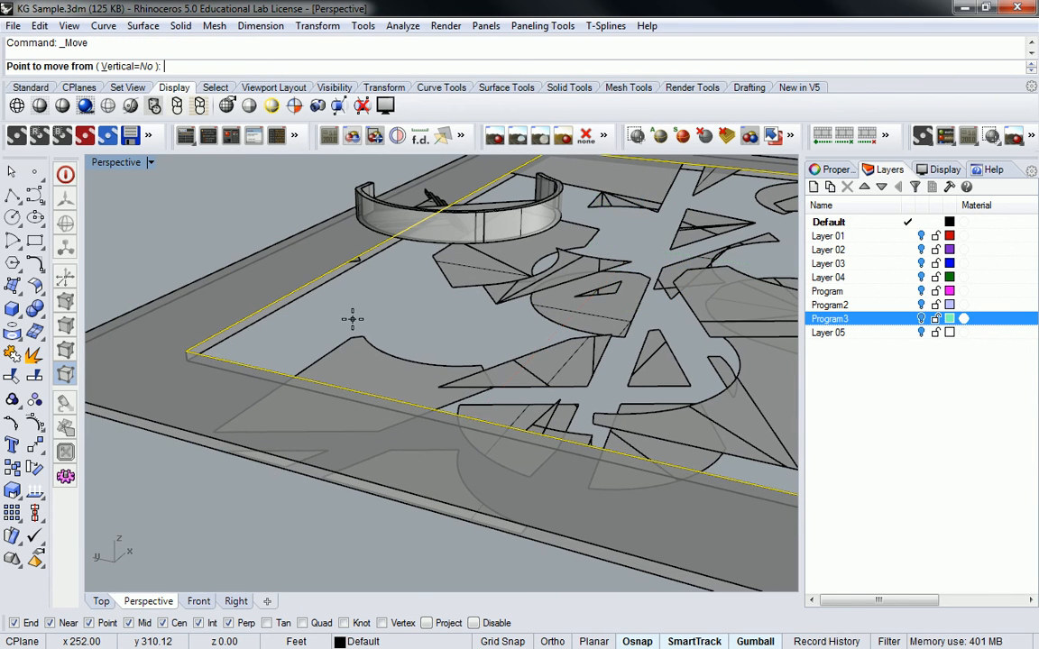
right_drag(558, 235, 447, 352)
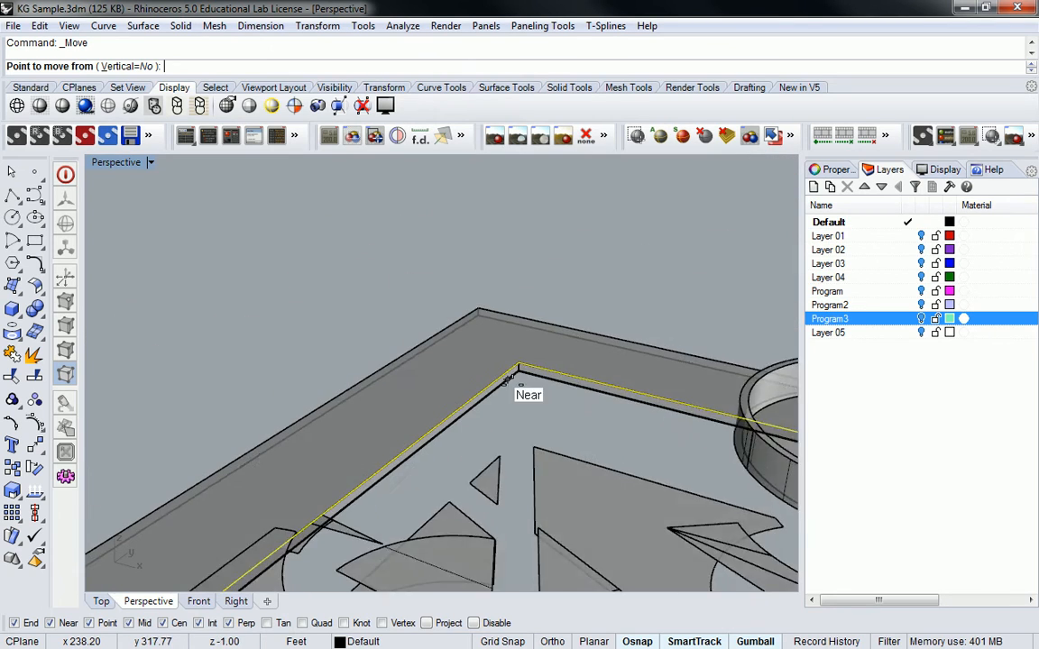
scroll(512, 386, up, 4)
click(523, 348)
click(527, 359)
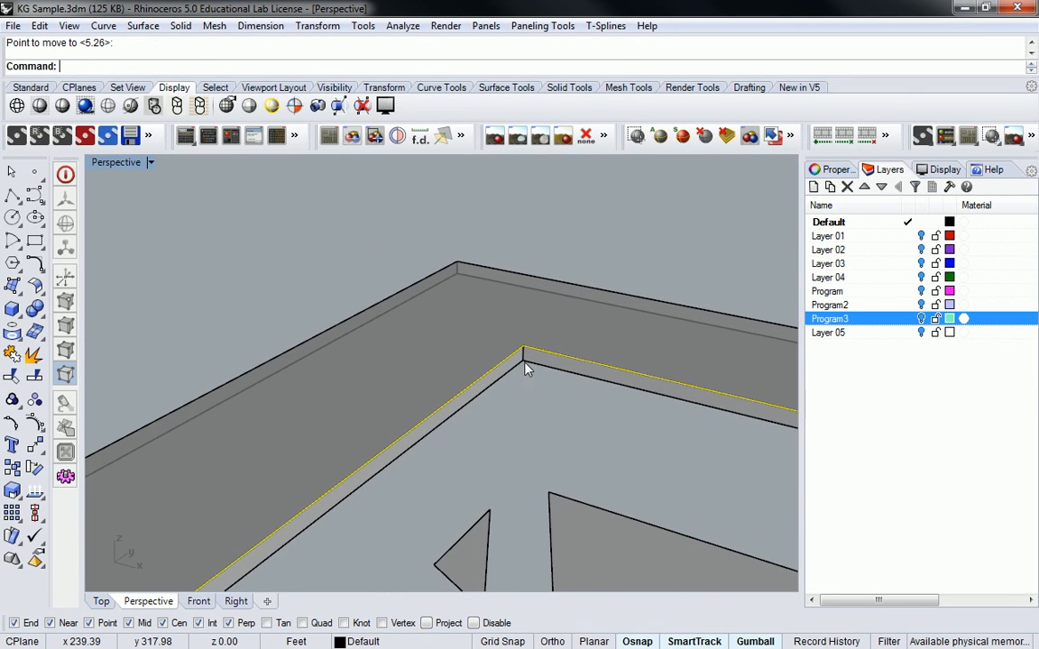
scroll(431, 352, down, 2)
right_drag(431, 352, 468, 369)
scroll(480, 375, up, 4)
text(Move)
key(Return)
click(515, 364)
click(518, 377)
scroll(519, 377, down, 8)
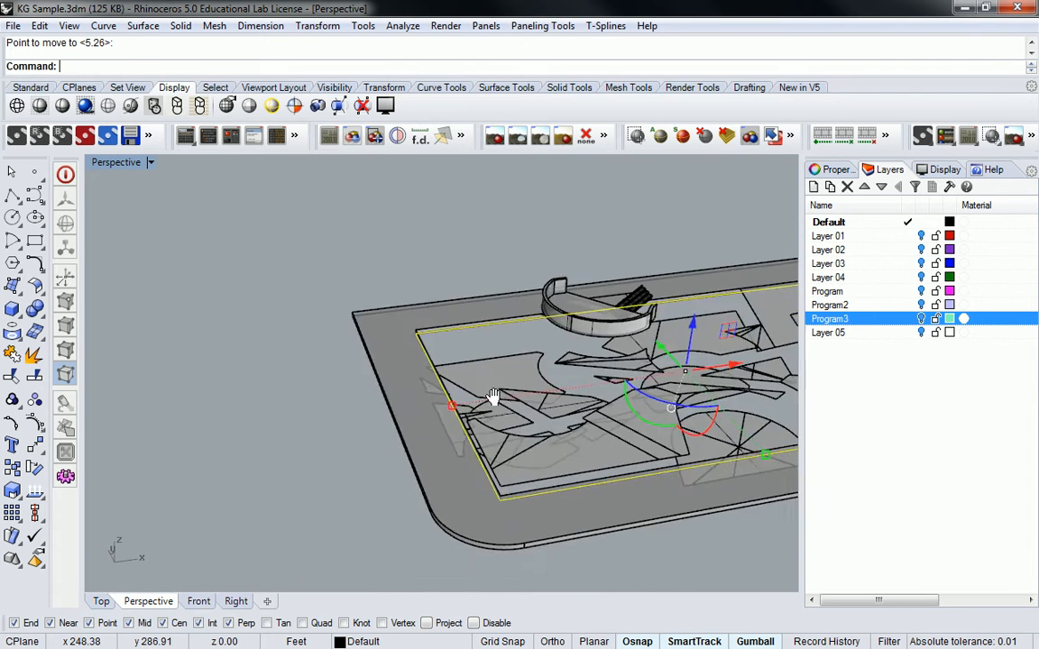
Extrude the lowered inner boundary curve downward as a solid block beneath the frame.
text(Extrude)
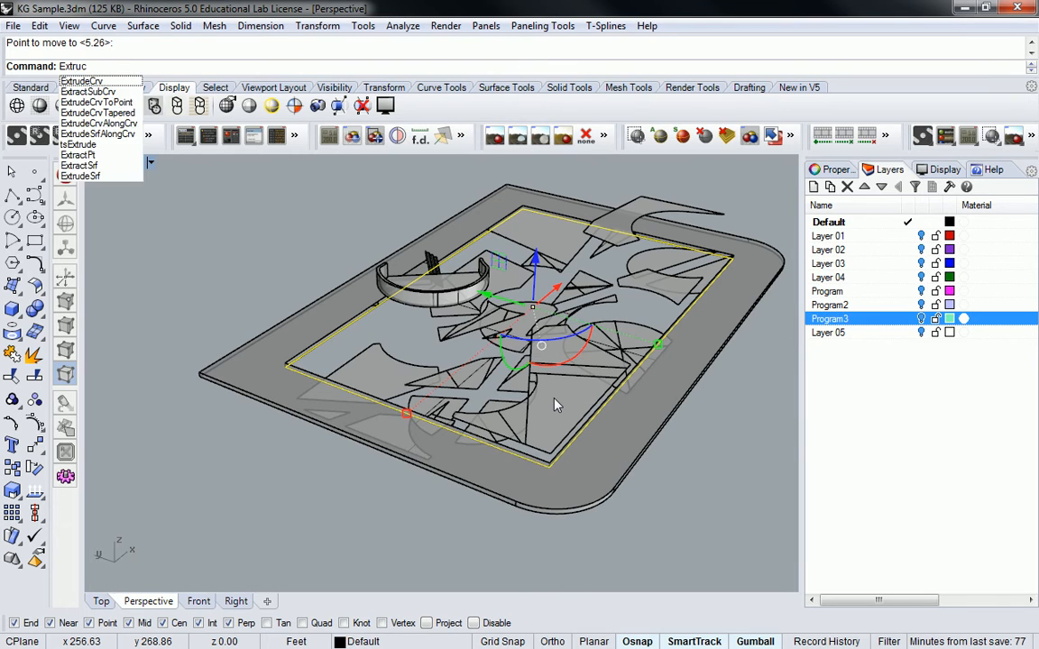
key(Return)
right_drag(560, 394, 450, 457)
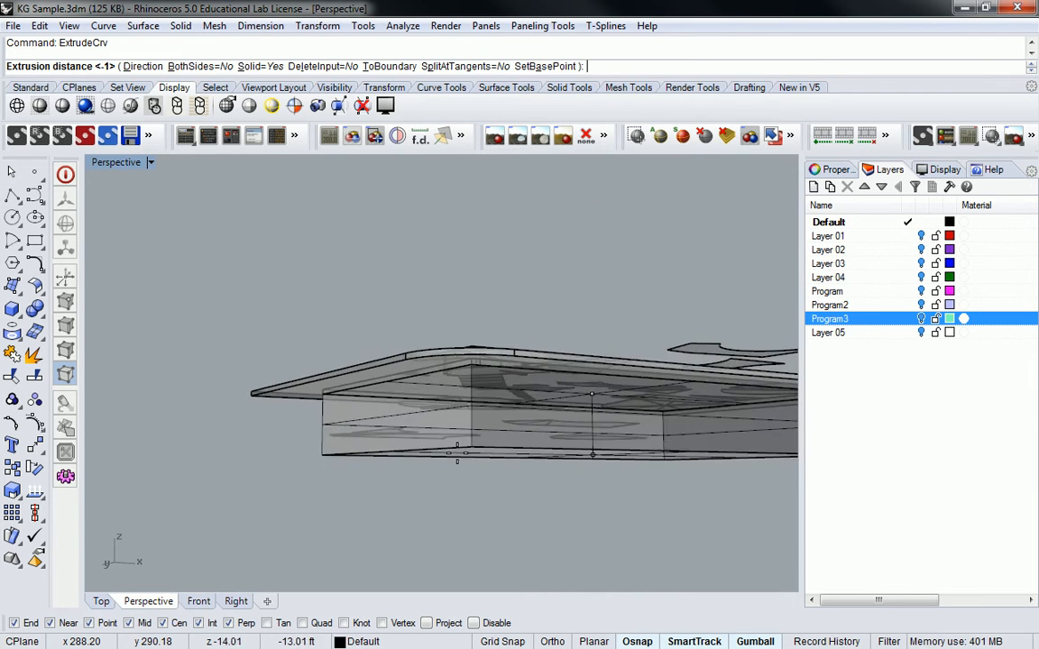
scroll(450, 443, up, 5)
click(461, 397)
right_drag(496, 399, 515, 350)
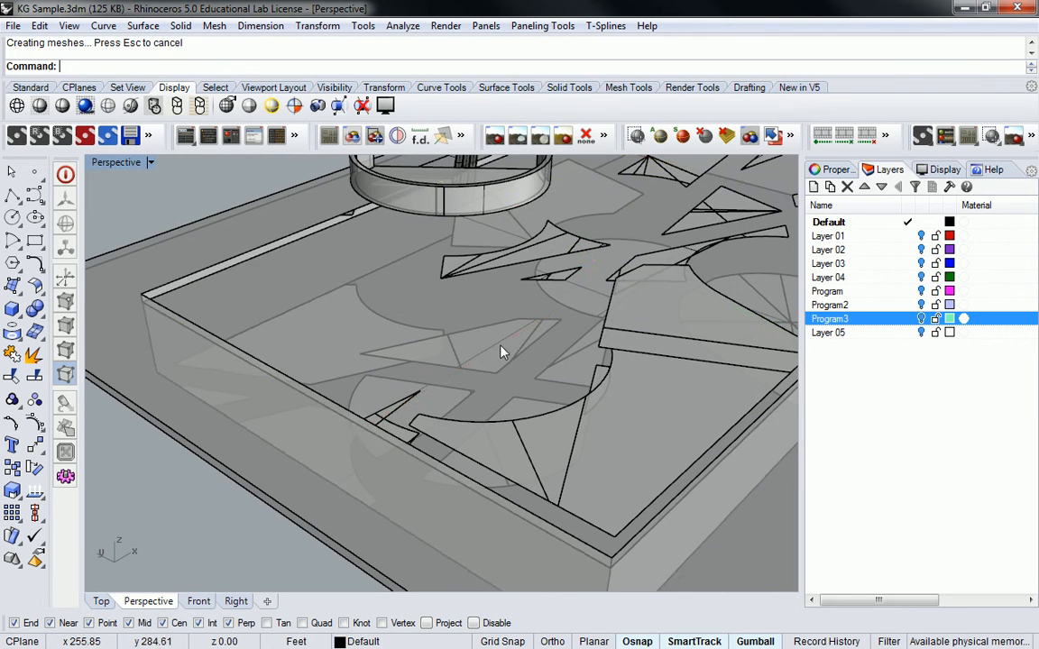
Explode the block below the frame into separate surfaces and delete its top surface.
click(395, 303)
text(Extr)
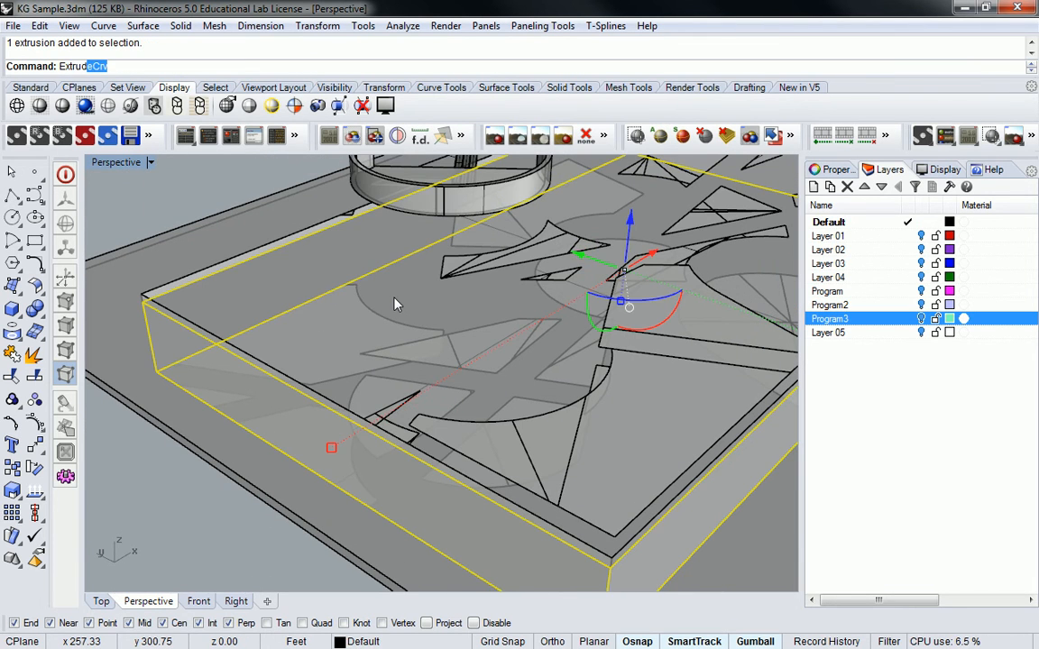
key(BackSpace)
key(BackSpace)
text(plo)
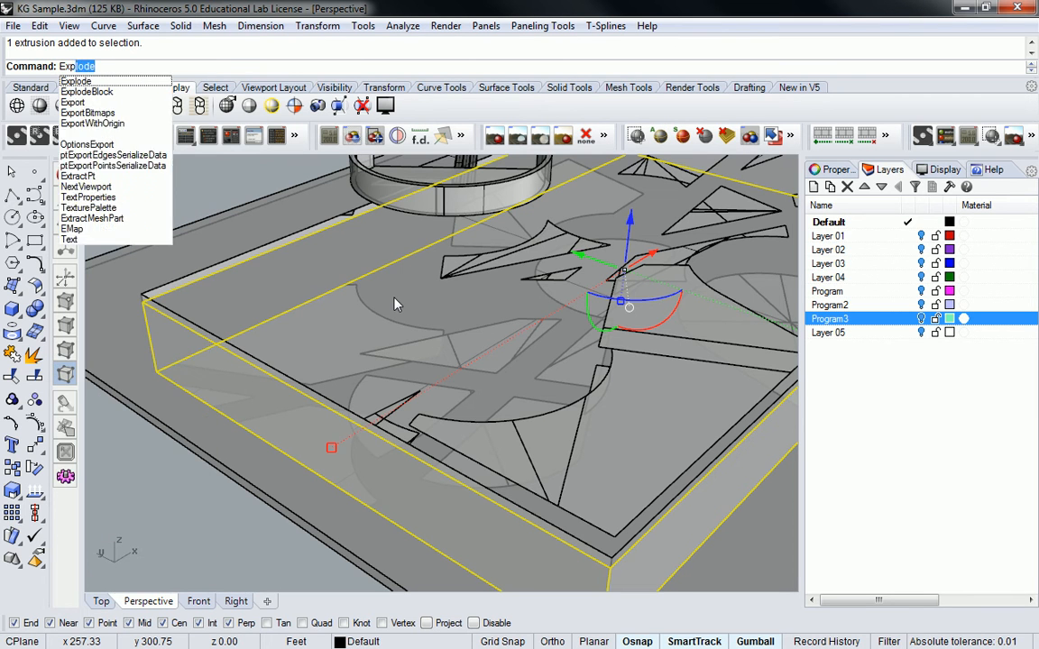
key(Return)
key(Escape)
click(496, 322)
click(512, 306)
key(Delete)
Create a new layer and assign the open block's four side walls and bottom surface to it.
right_drag(505, 239, 438, 289)
click(530, 369)
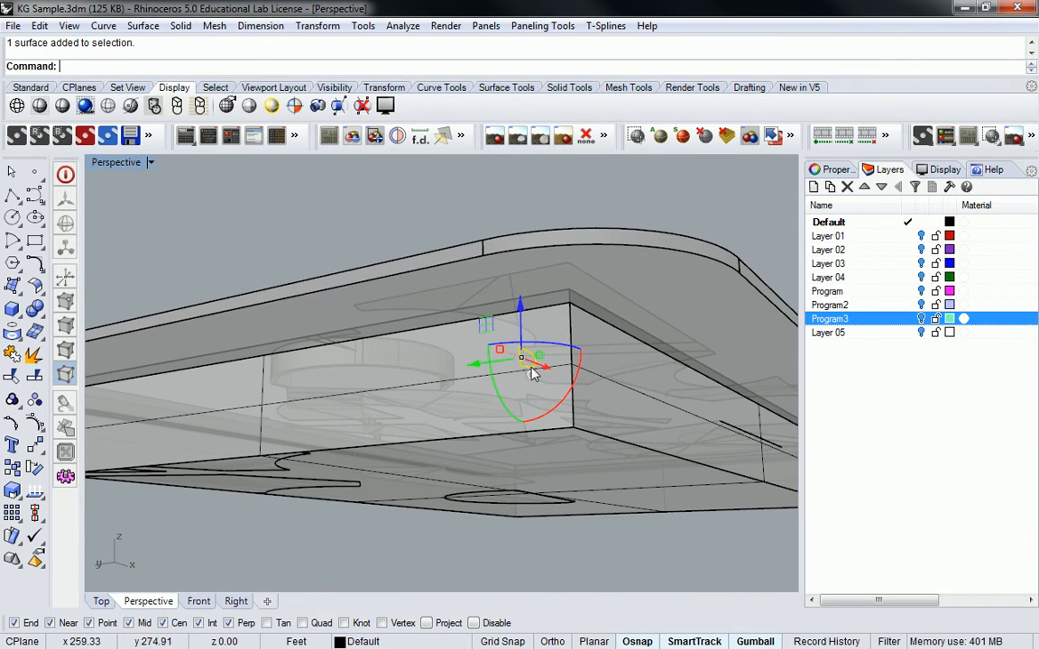
key(Escape)
click(611, 391)
shift+click(511, 376)
right_drag(511, 376, 541, 394)
right_drag(322, 386, 464, 350)
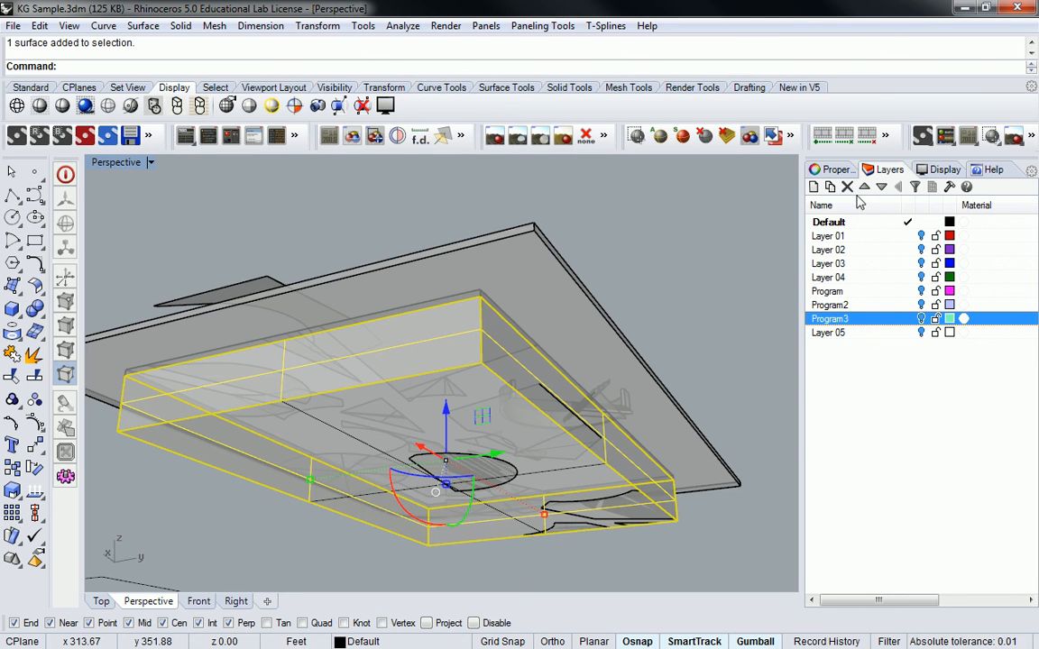
click(812, 186)
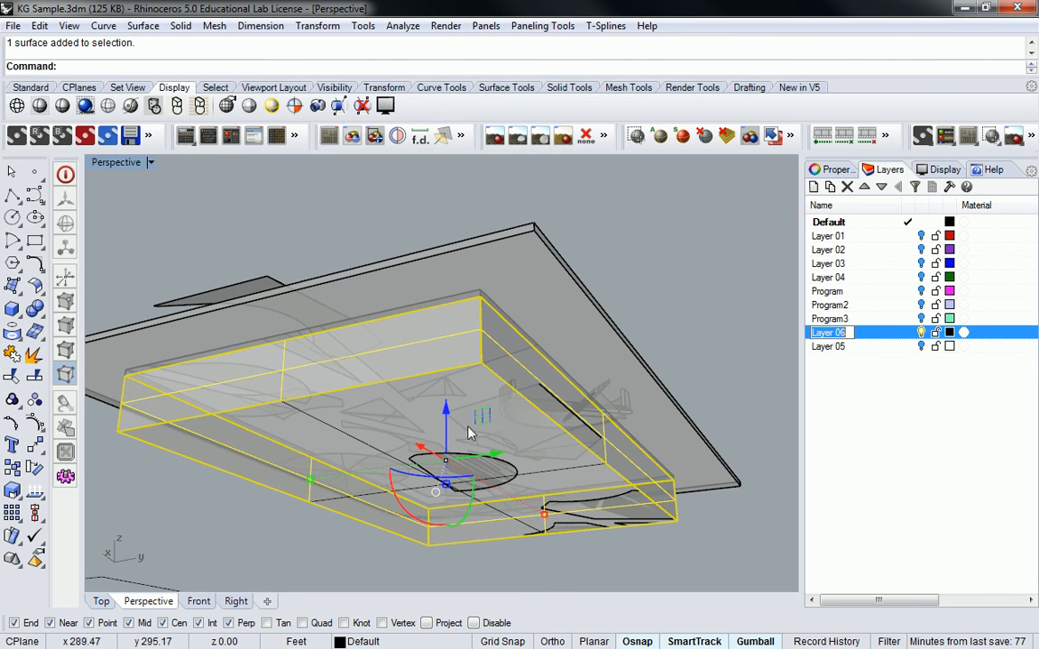
shift+click(370, 443)
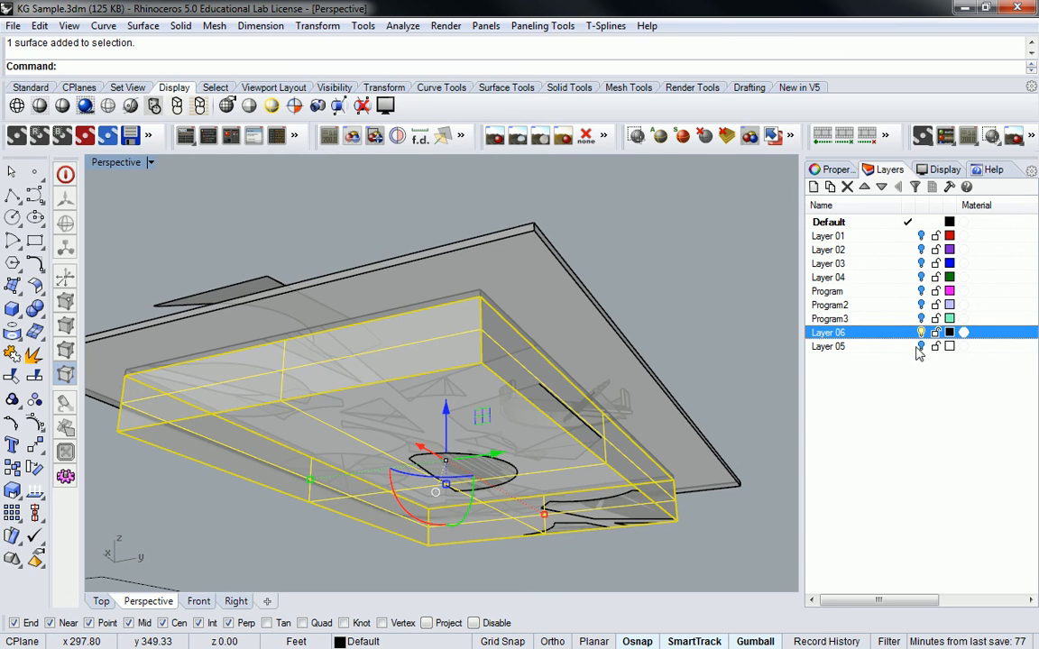
right_click(862, 336)
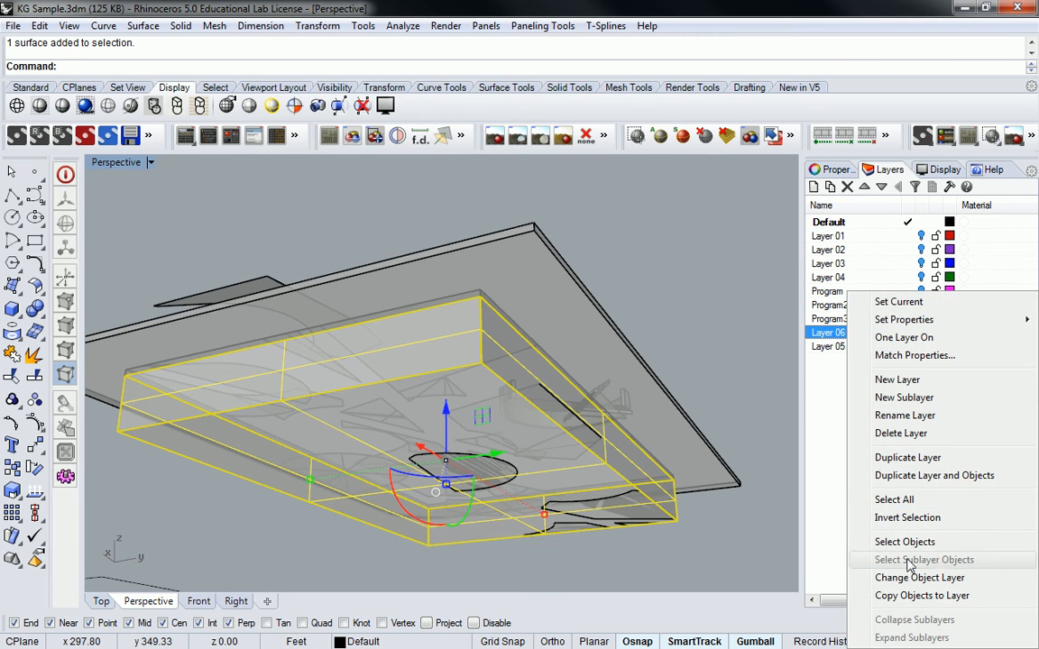
click(897, 577)
Set the new layer's color to Orange.
click(948, 333)
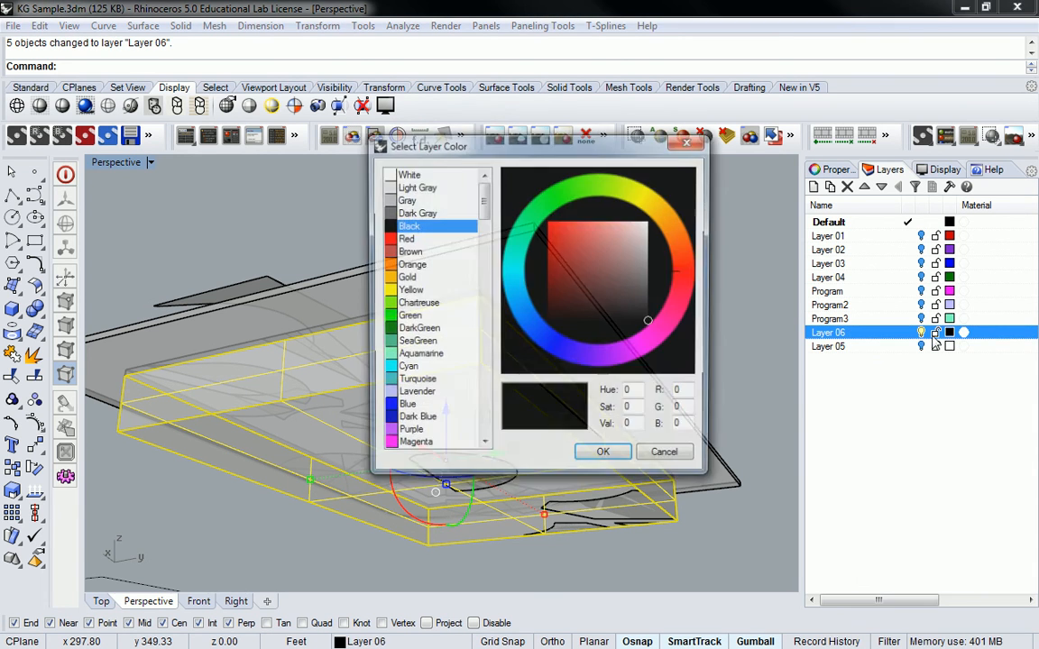
click(414, 265)
click(606, 458)
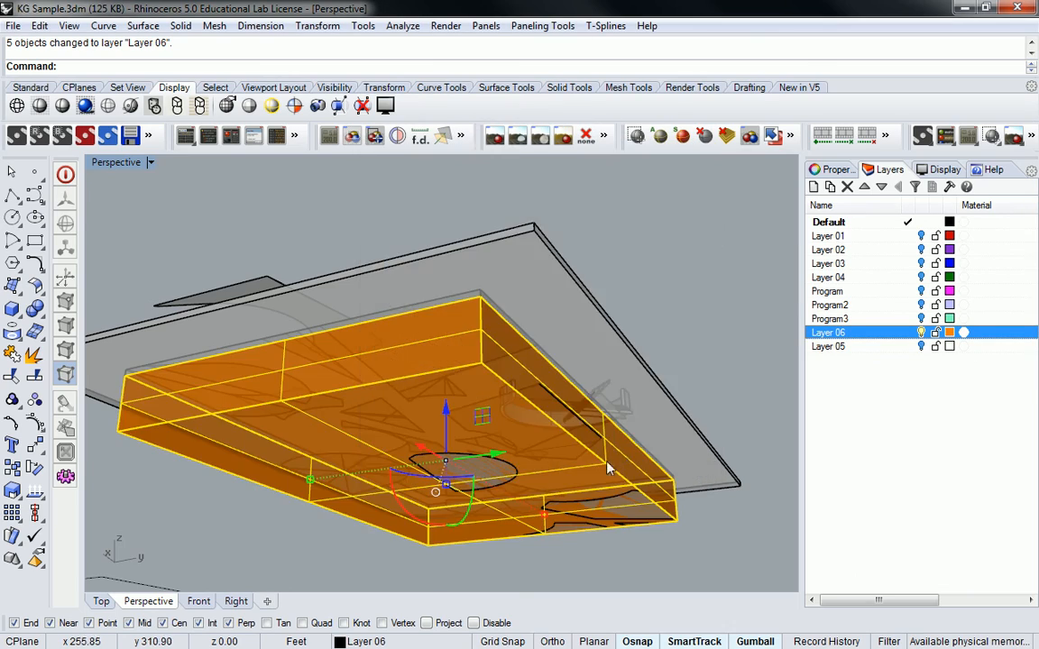
Examine the orange basin, the stairs, the curved wall and the shifted surfaces from several angles and distances.
right_drag(636, 299, 451, 364)
scroll(587, 385, down, 4)
click(679, 202)
right_drag(679, 203, 317, 300)
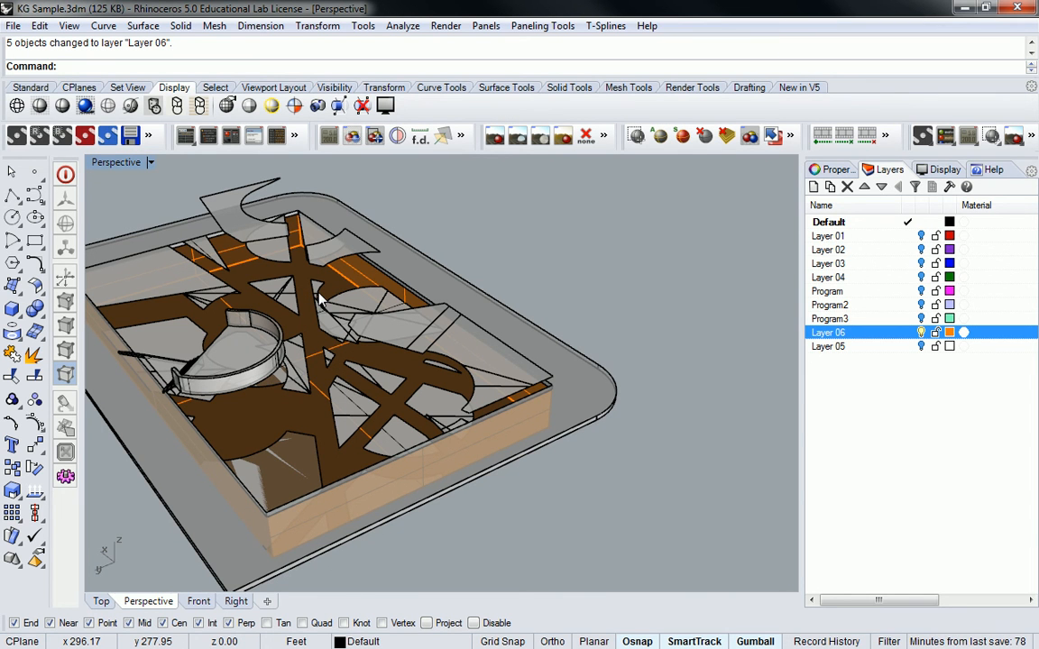
right_drag(317, 300, 615, 290)
scroll(531, 336, up, 7)
scroll(615, 290, up, 2)
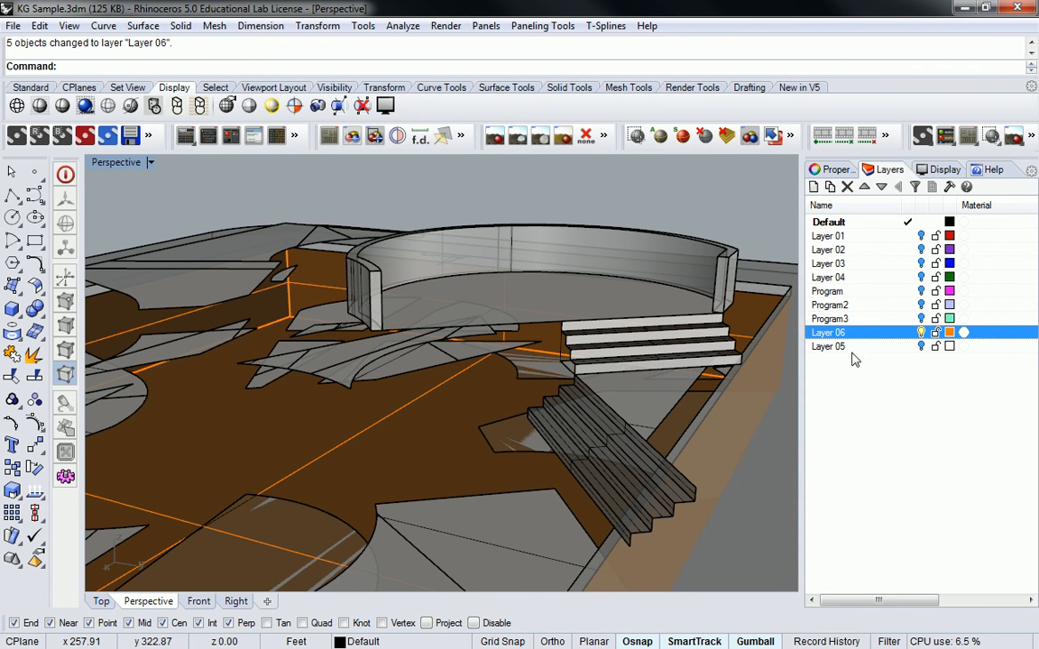
scroll(523, 351, down, 4)
scroll(521, 349, up, 4)
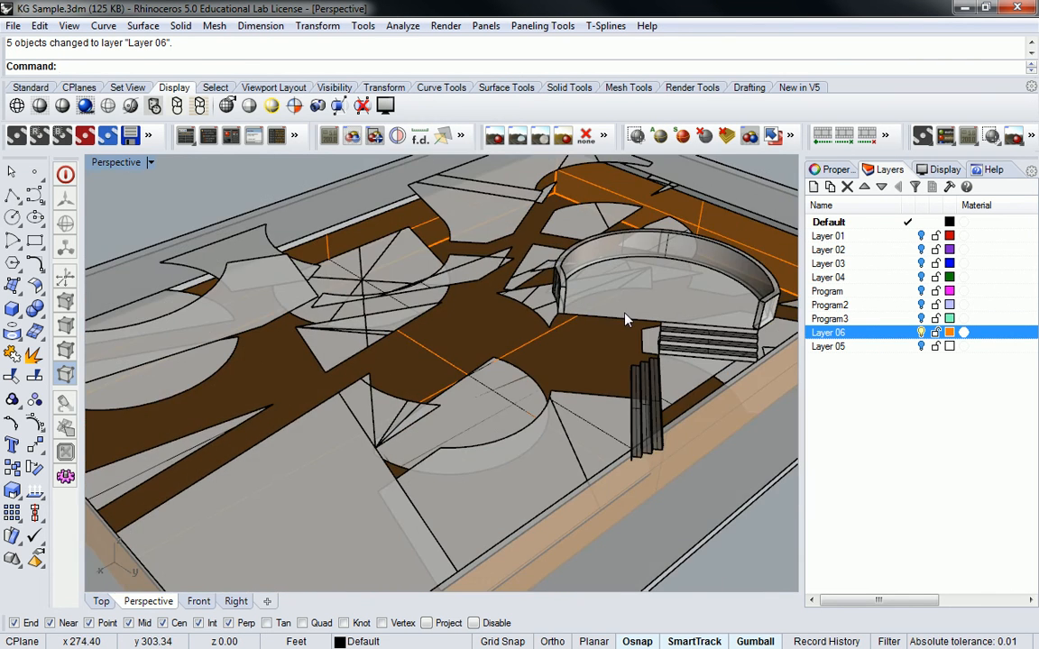
right_drag(612, 304, 514, 336)
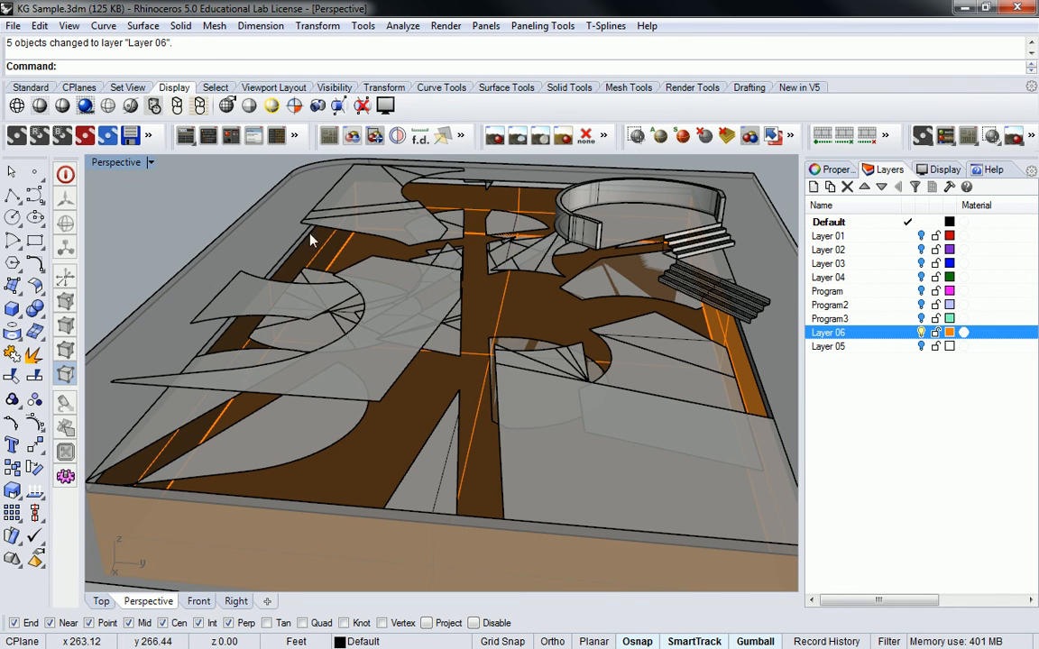
scroll(464, 295, down, 5)
right_drag(388, 323, 571, 364)
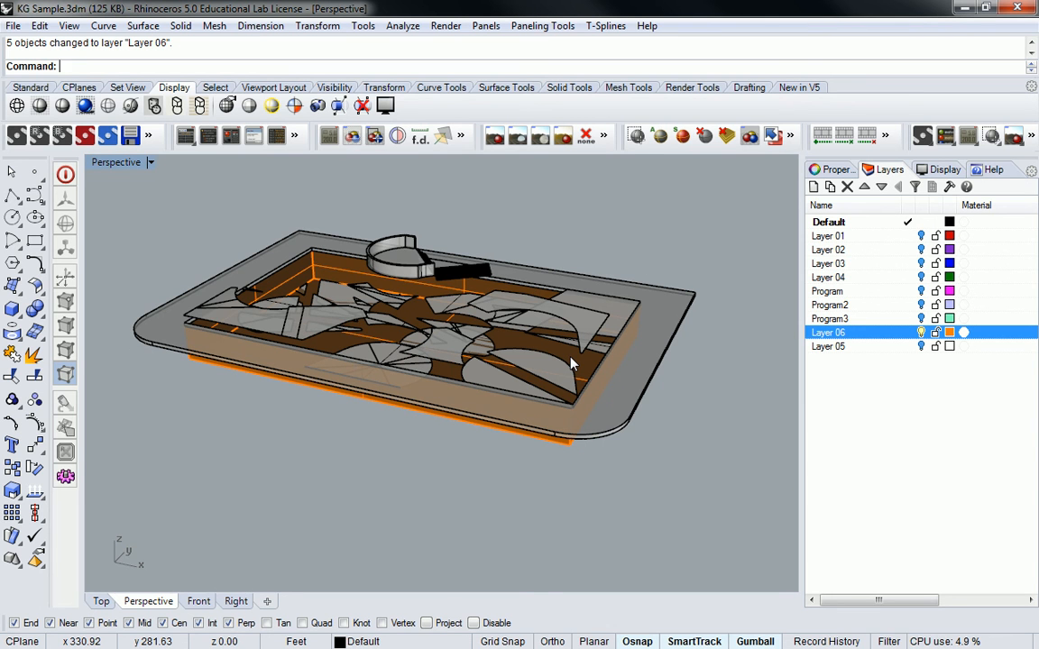
right_drag(571, 362, 513, 339)
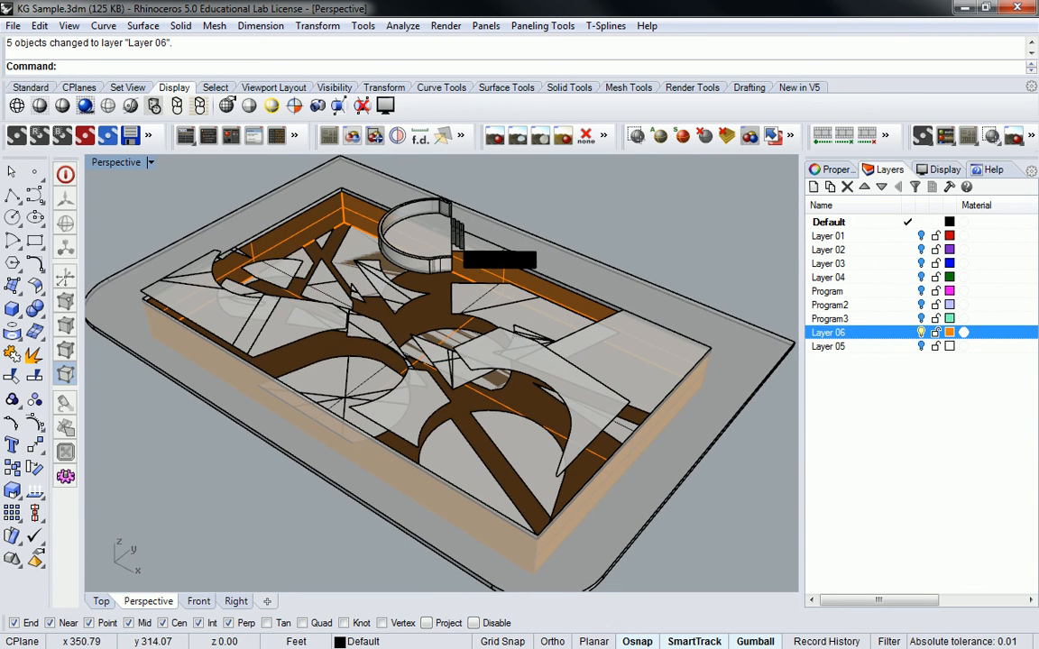